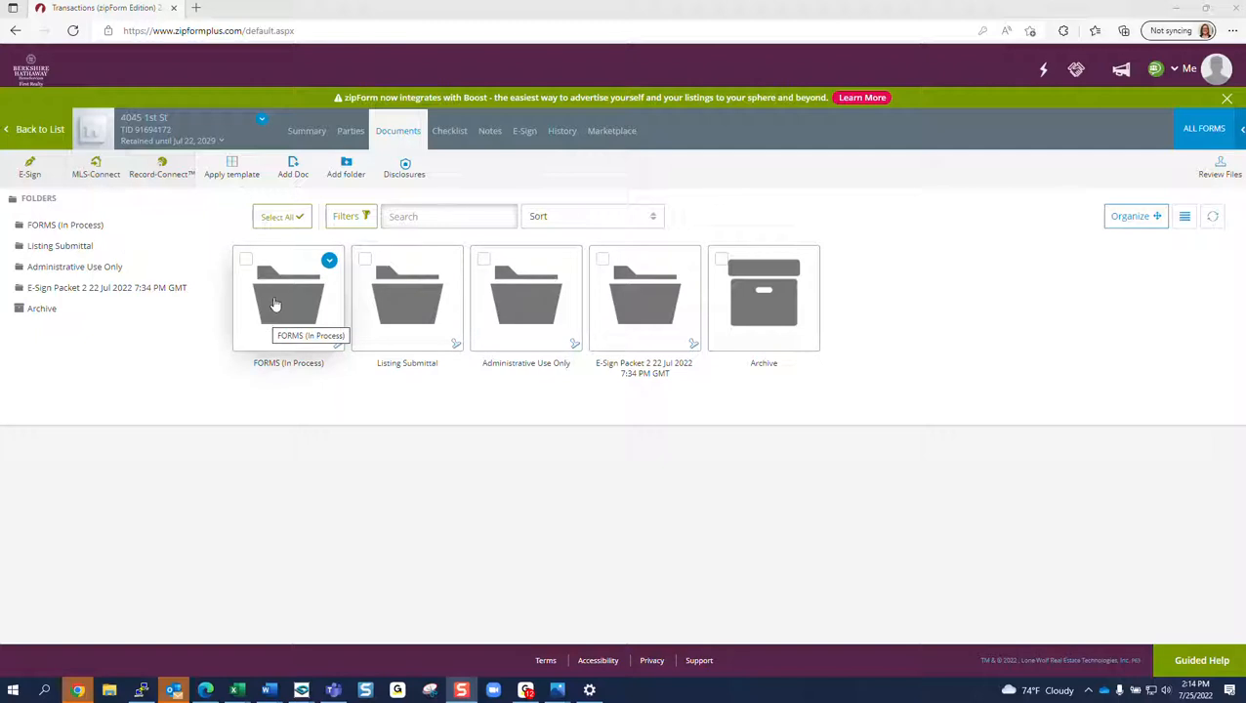
Step: Open the Residential - Standard MLS Listing Agreement from the FORMS (In Process) folder in the New Form Editor
left_click(275, 305)
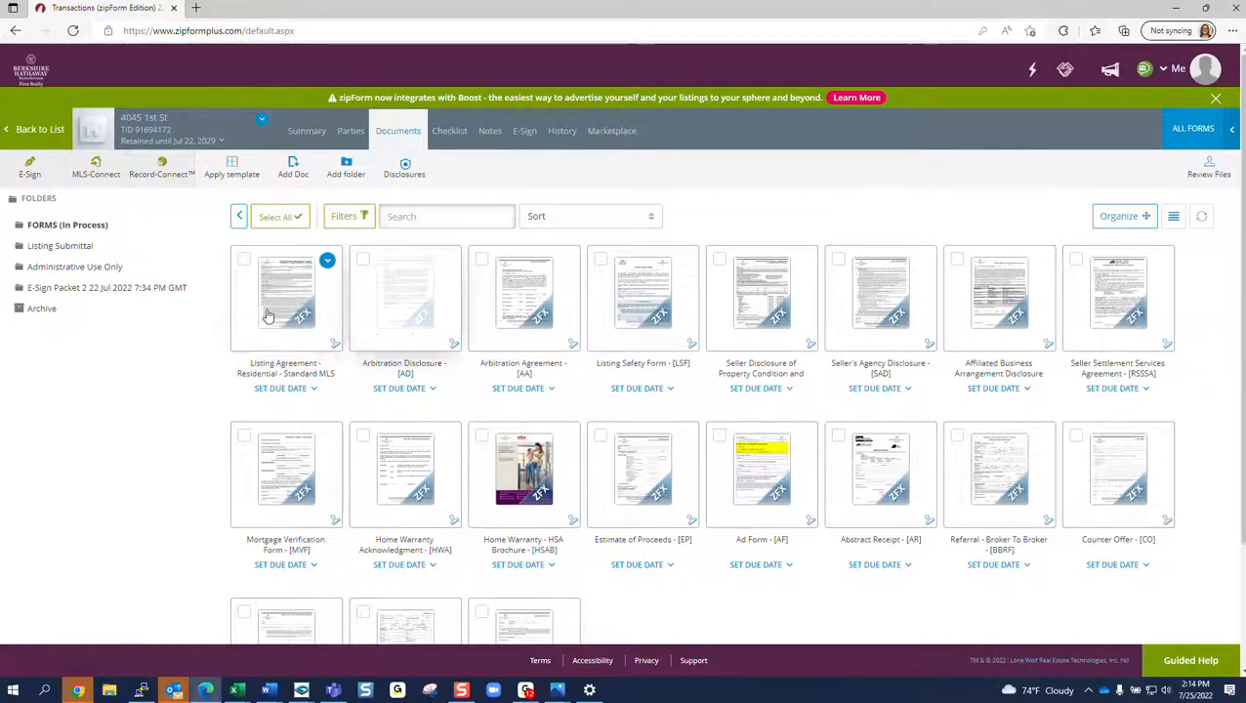
left_click(301, 314)
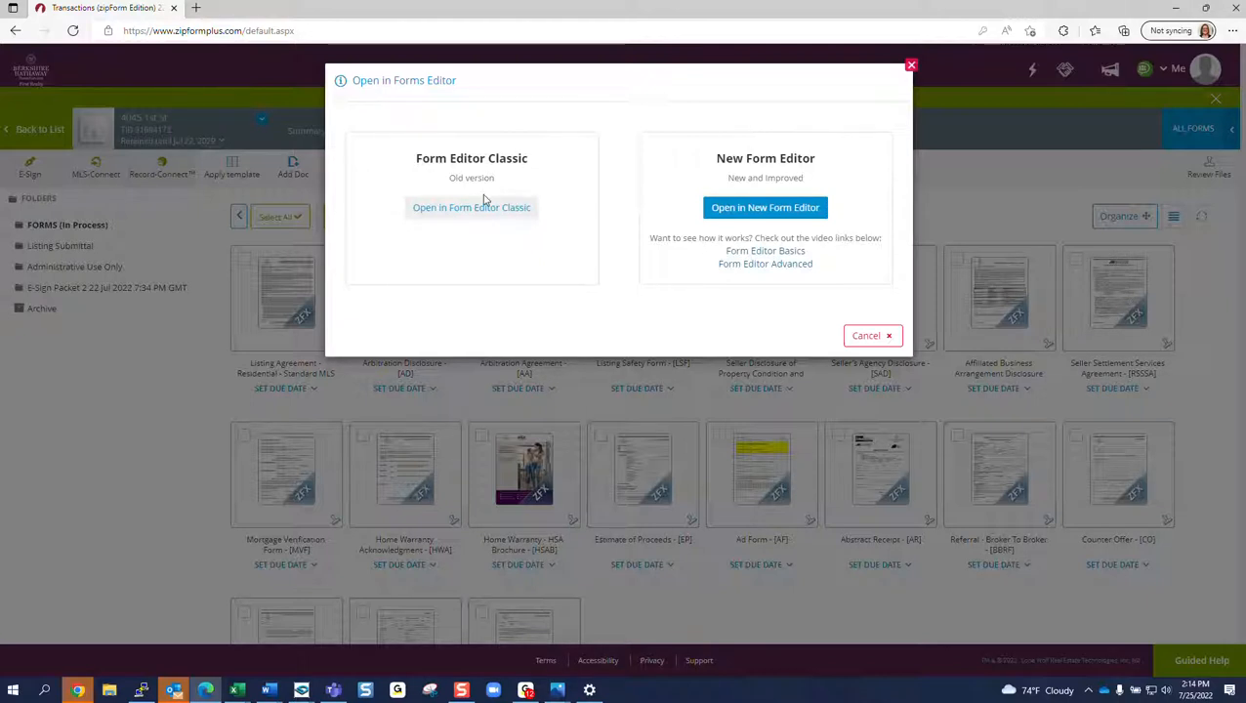
left_click(772, 208)
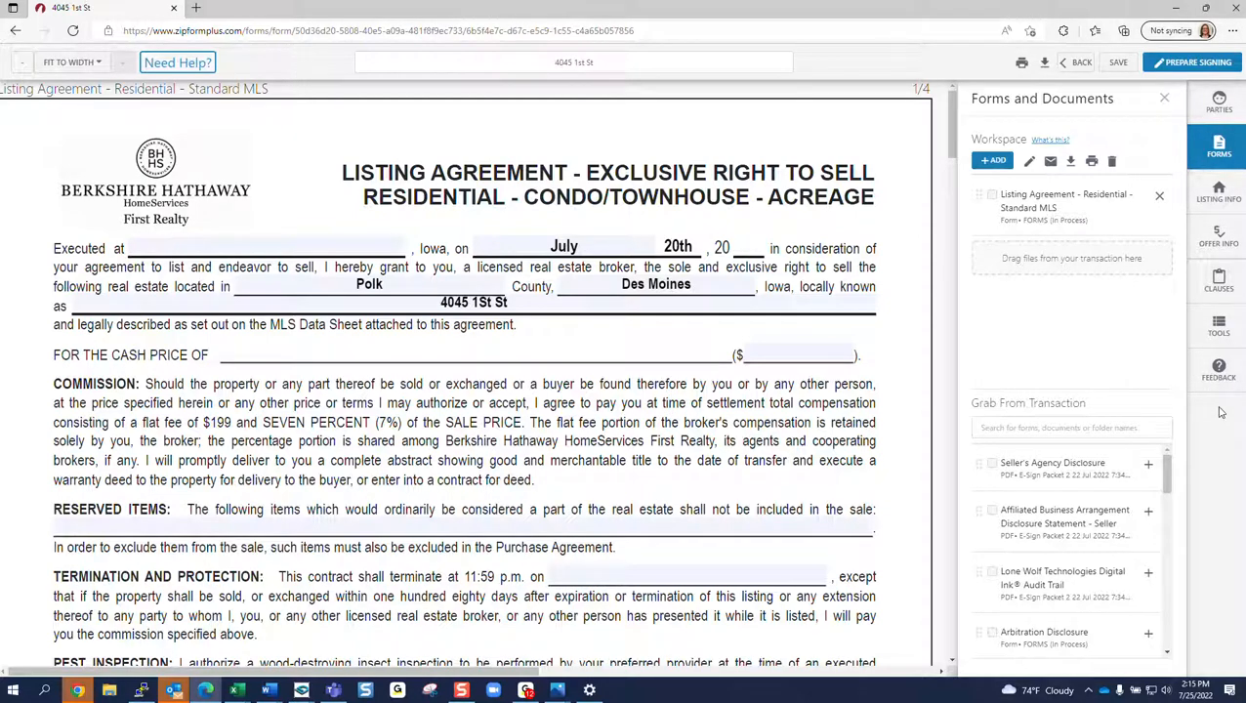
Step: Import the property's tax record into the listing info, choosing first-name-first versions of both seller names and replacing existing data
left_click(1221, 195)
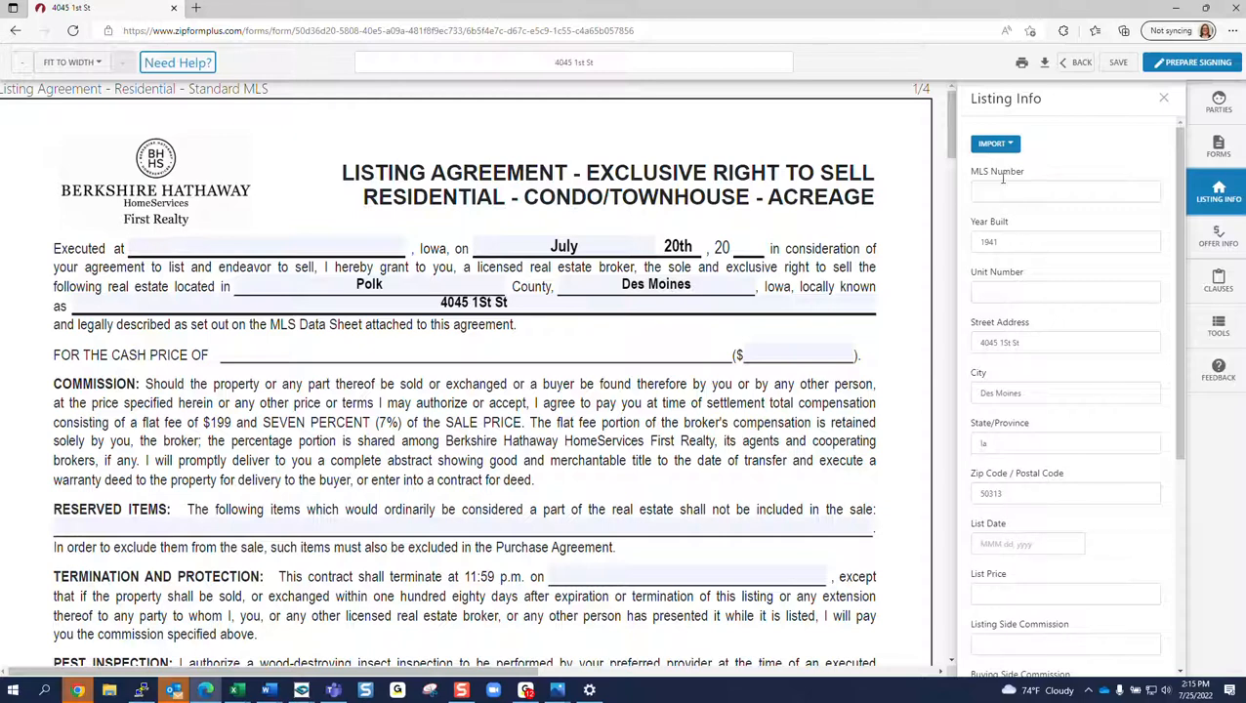
left_click(995, 144)
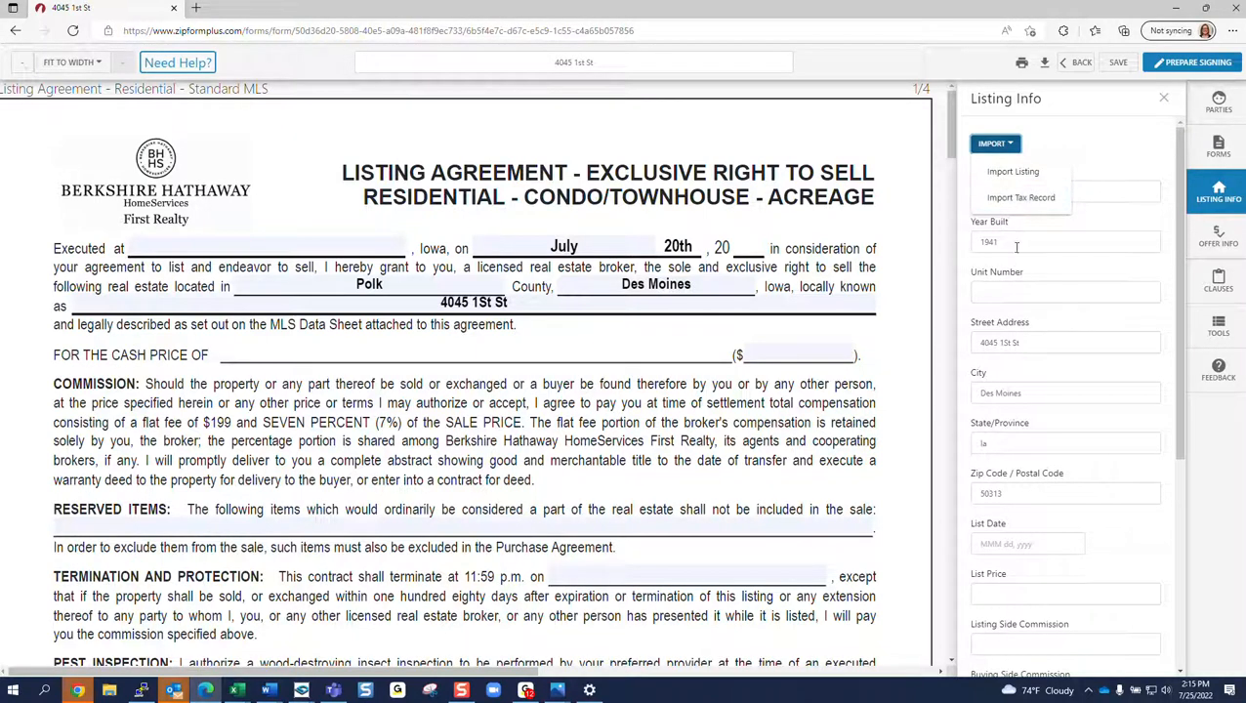
left_click(1013, 198)
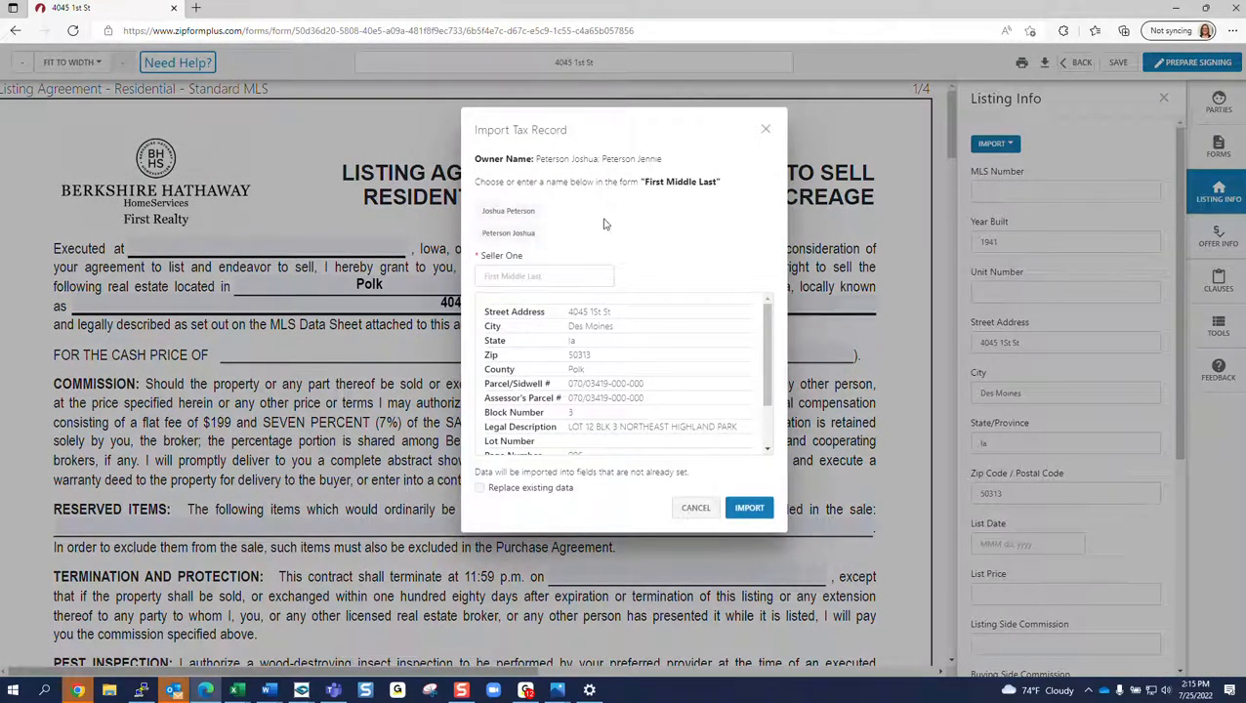
left_click(503, 211)
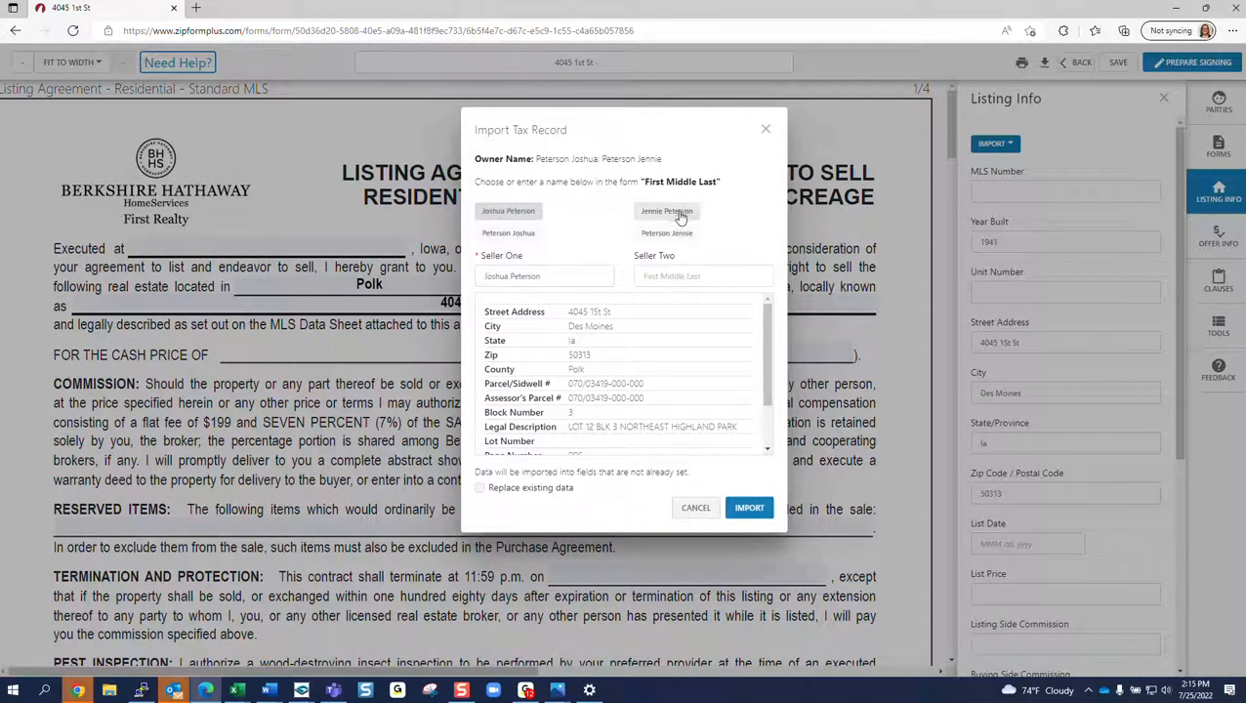
left_click(681, 214)
left_click(480, 488)
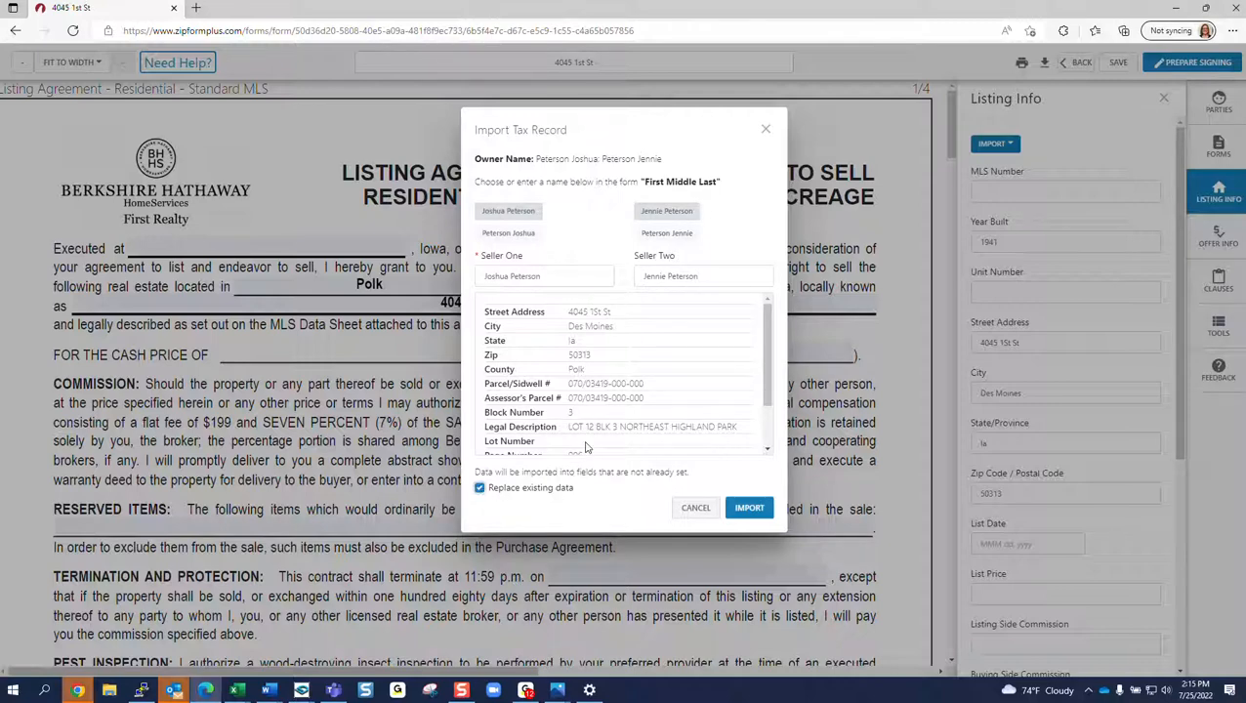
left_click(749, 509)
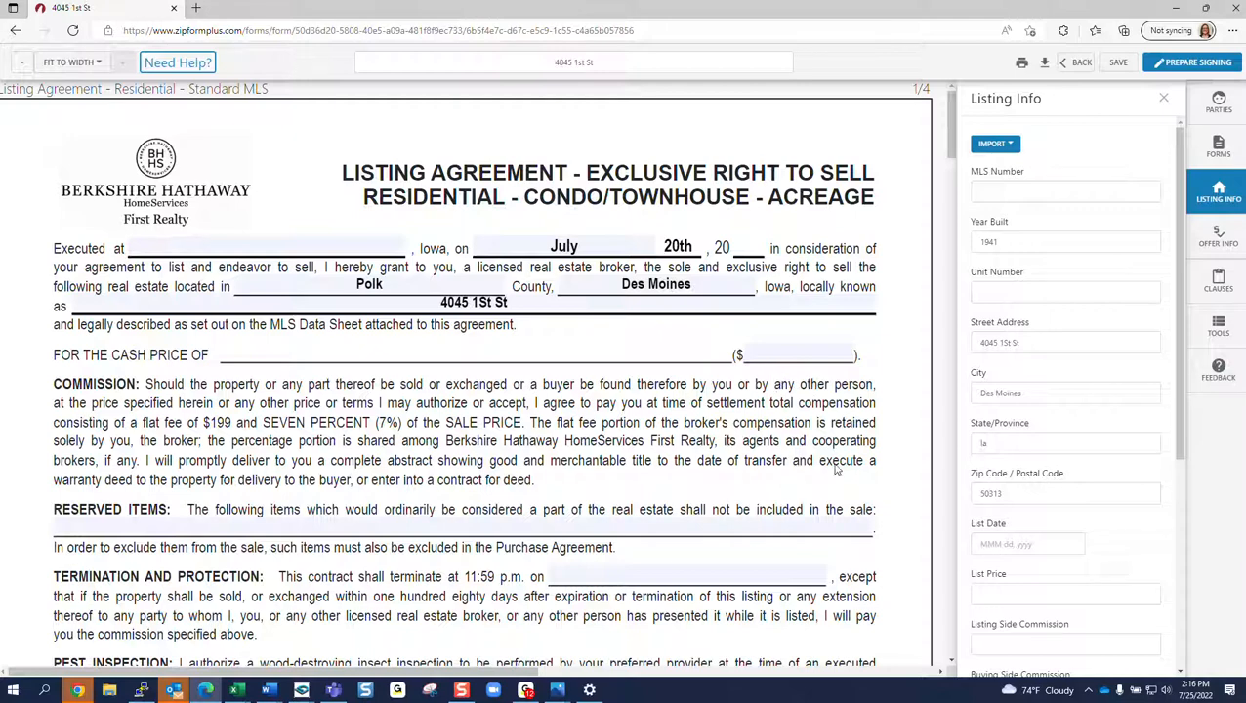
Step: Set the listing's List Price to $100,000.00
scroll(1011, 425, "down", 2)
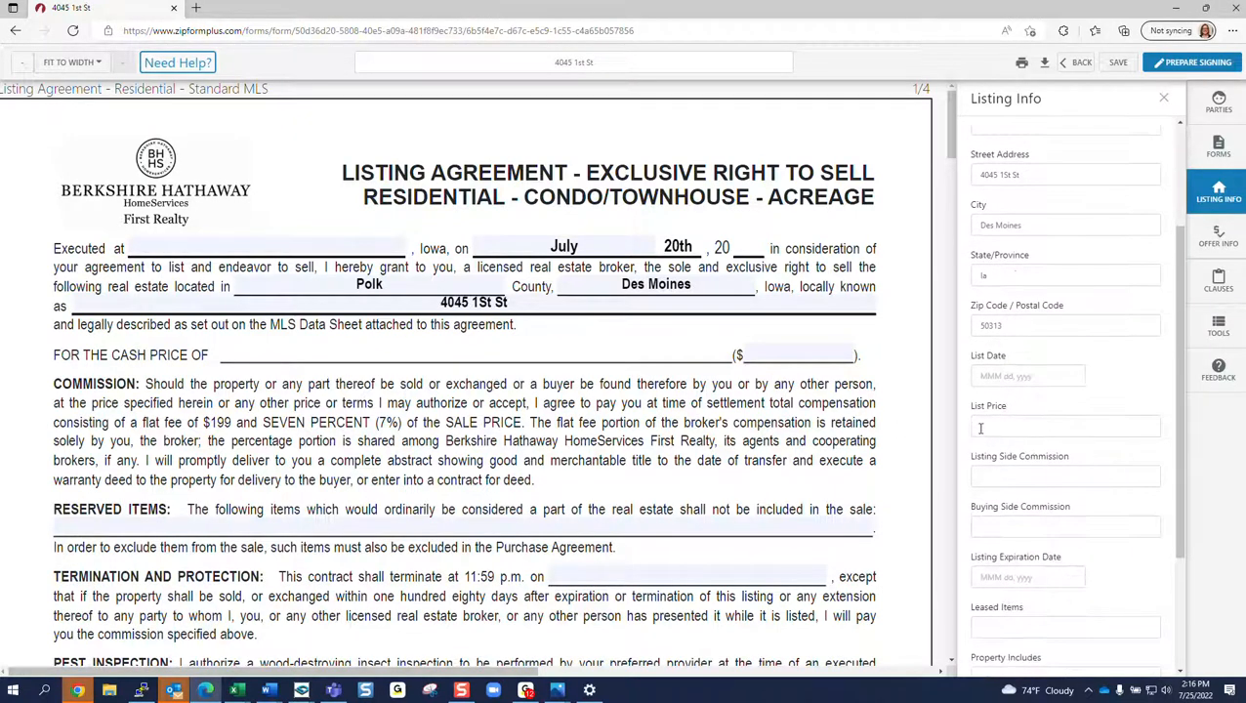
left_click(981, 428)
type("1")
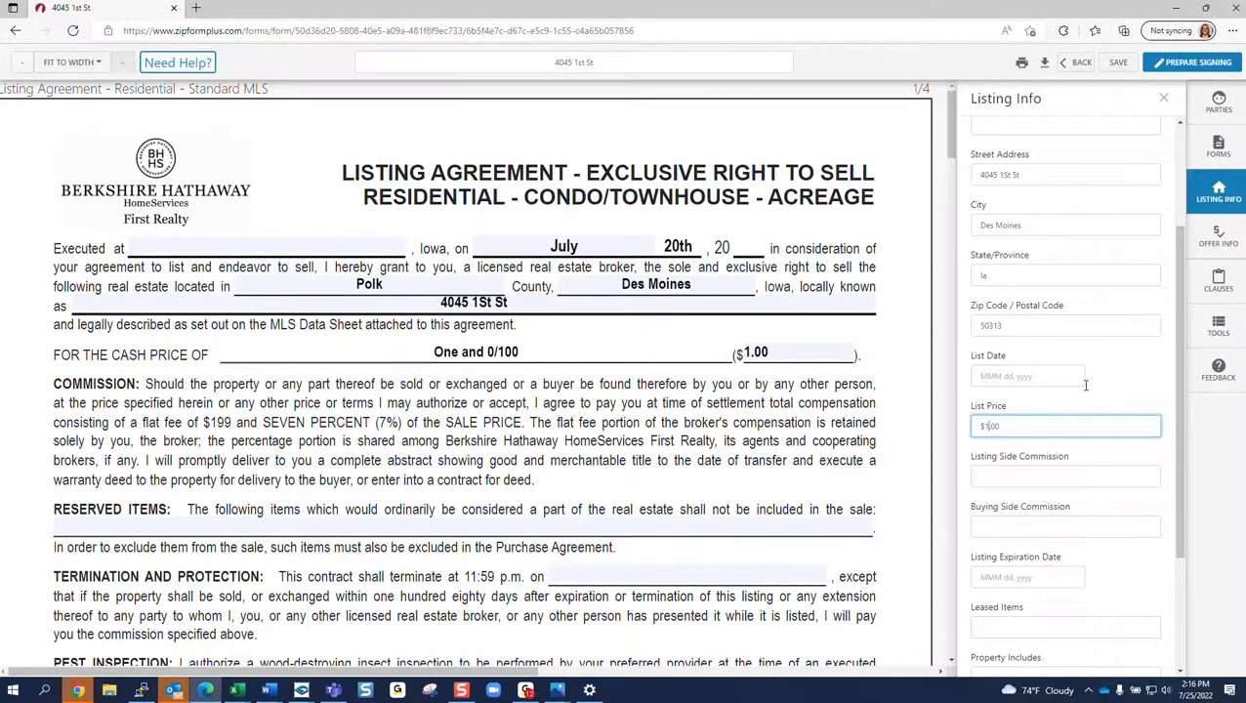
type("00")
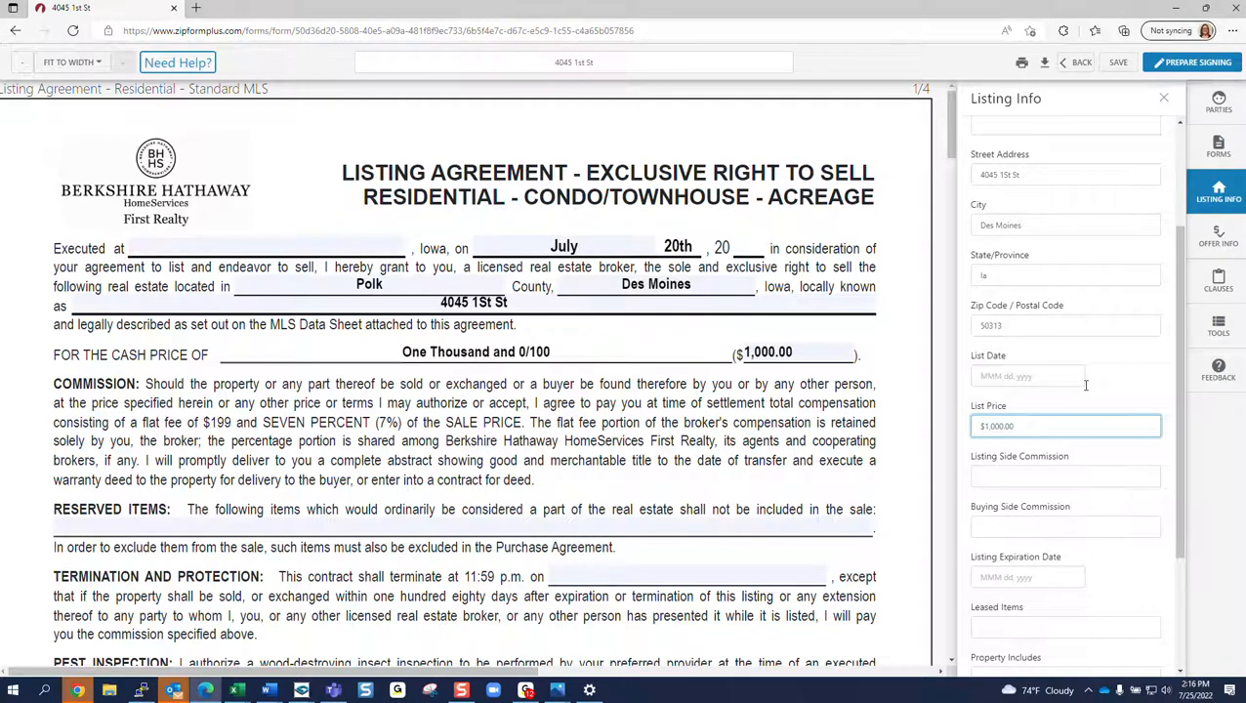
type(",000")
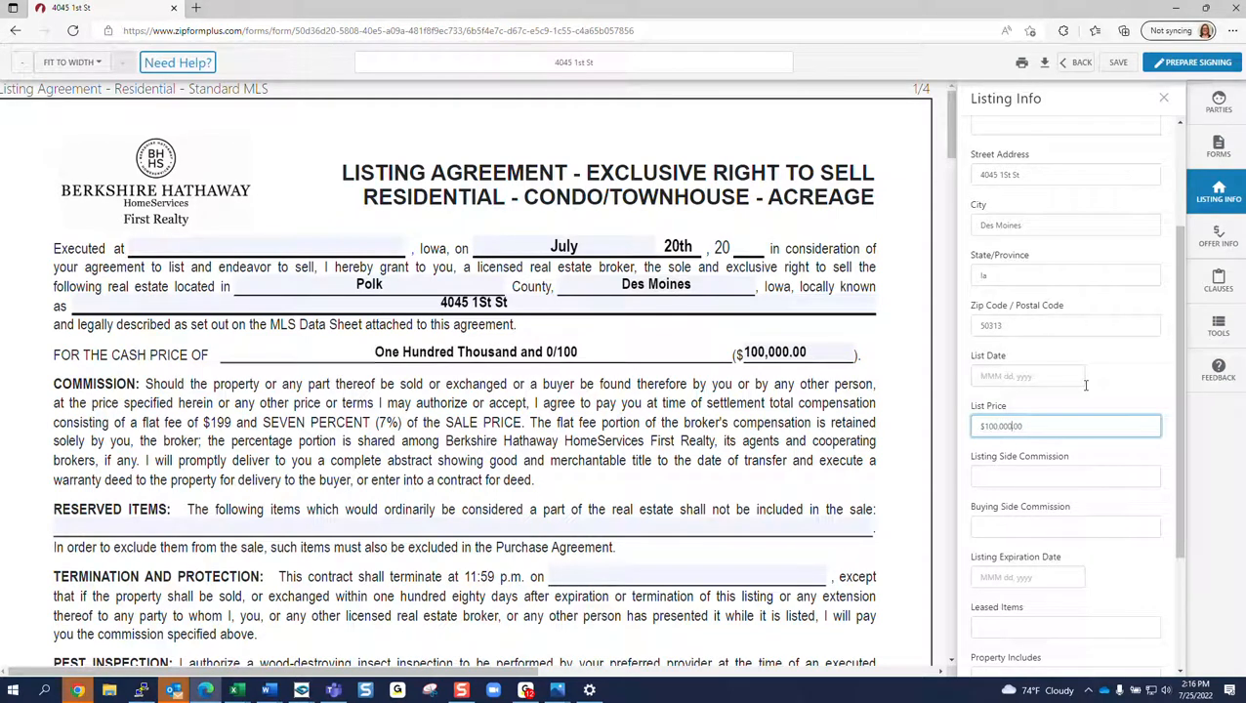
Step: Fill in the agreement's Reserved Items line with the suggested entry "fridge and dishwasher"
left_click(69, 531)
type("fridge")
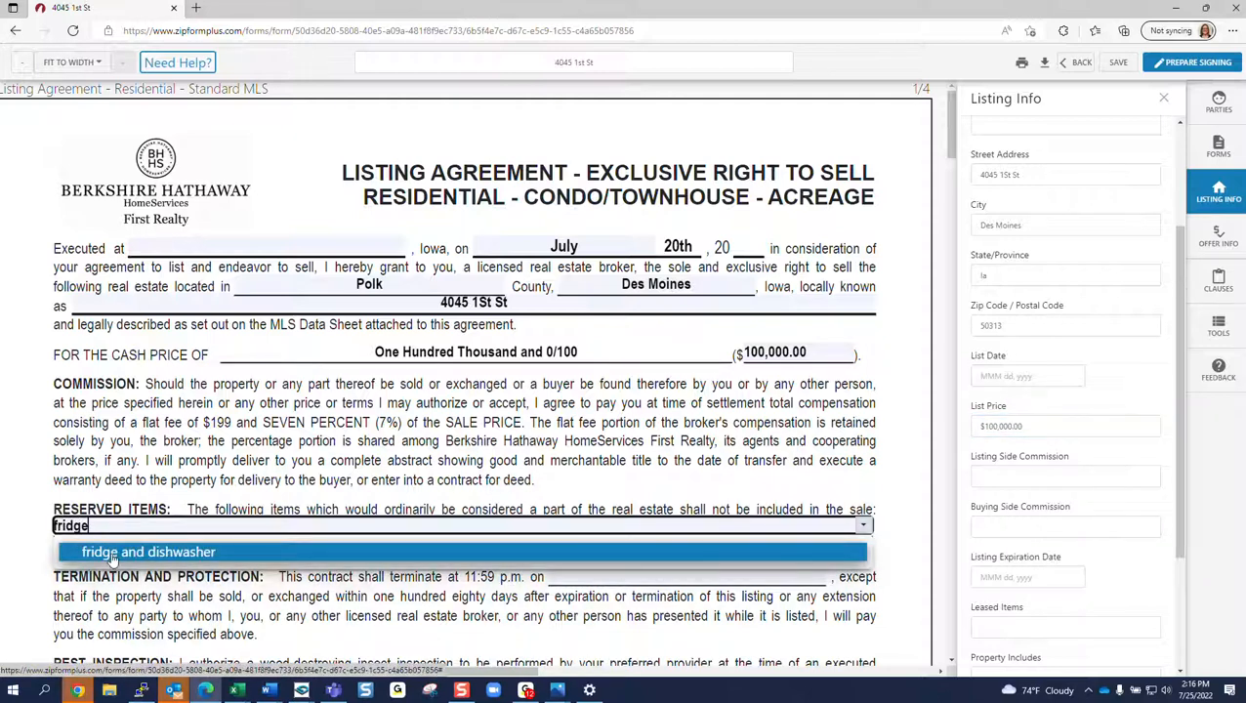
left_click(111, 553)
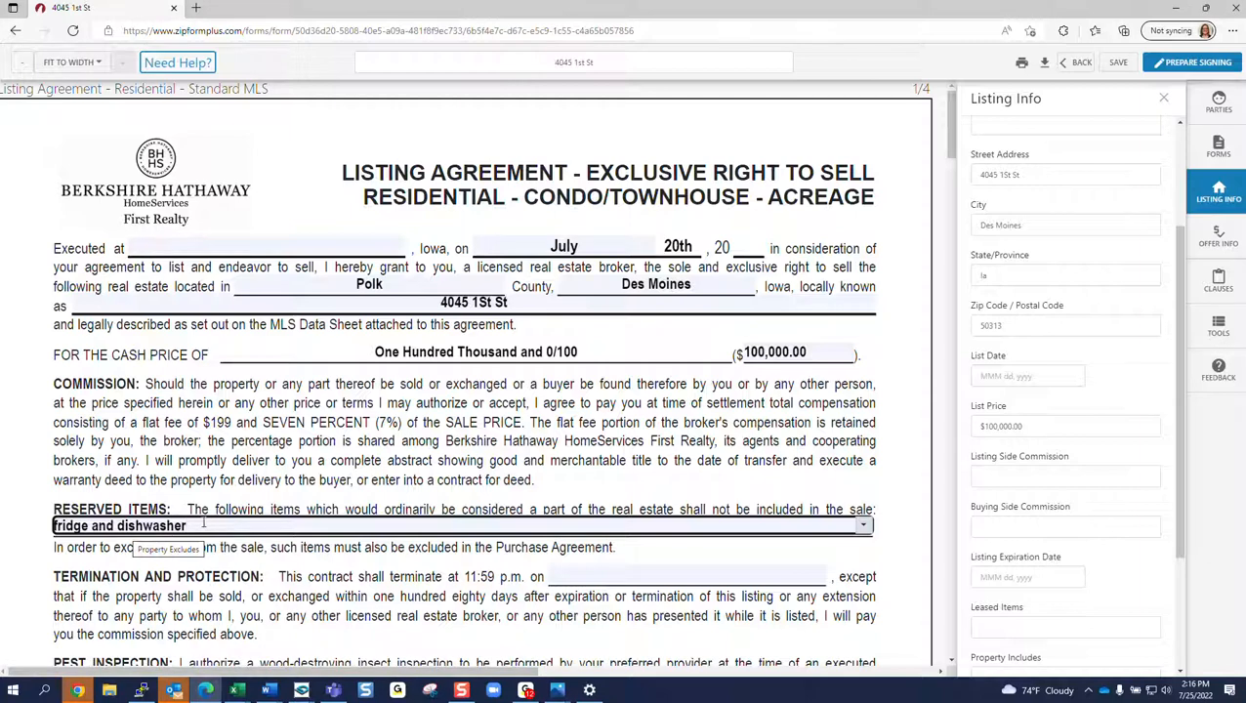
Step: Set the contract's termination date to July 25, 2022 and the List Date to Jul 19, 2022
left_click(652, 576)
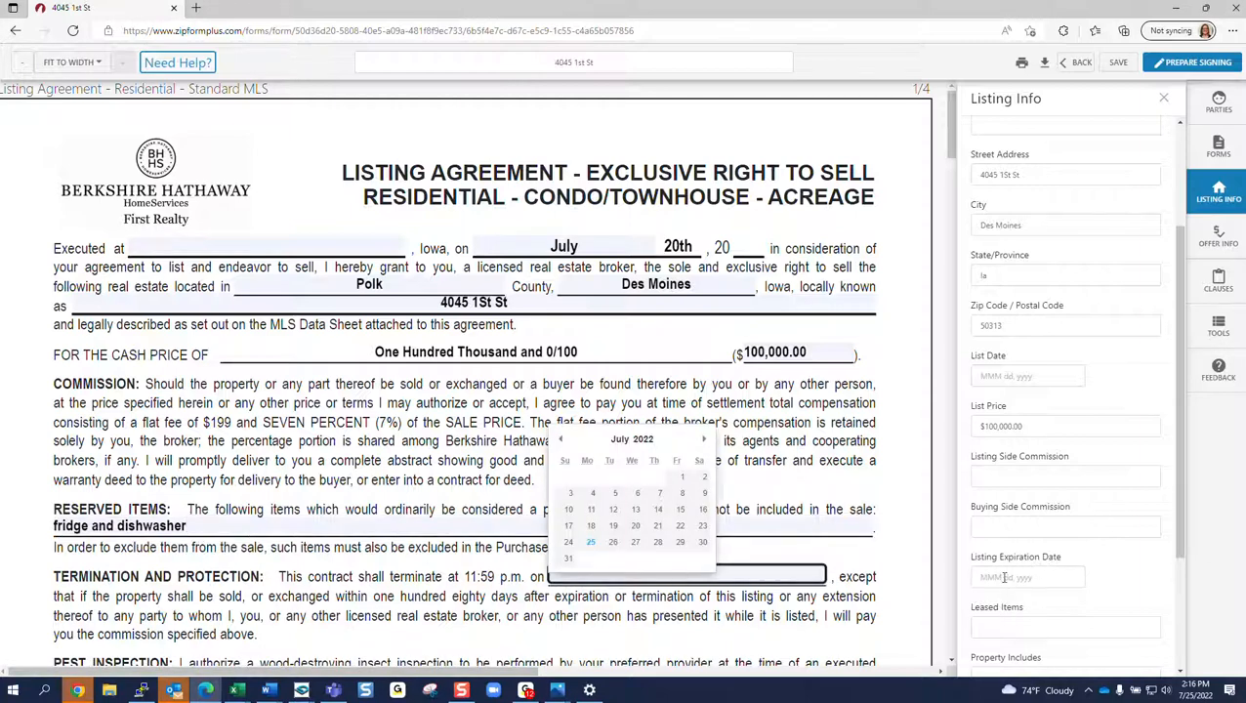
scroll(1005, 577, "down", 2)
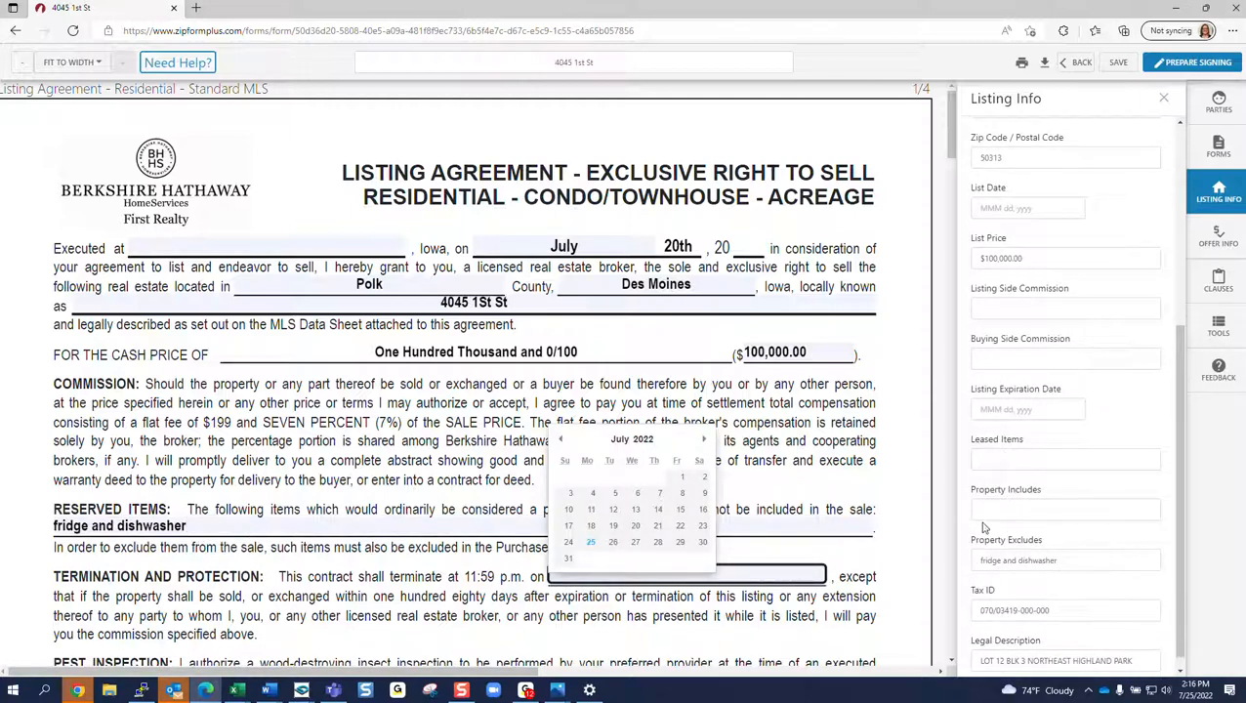
left_click(592, 542)
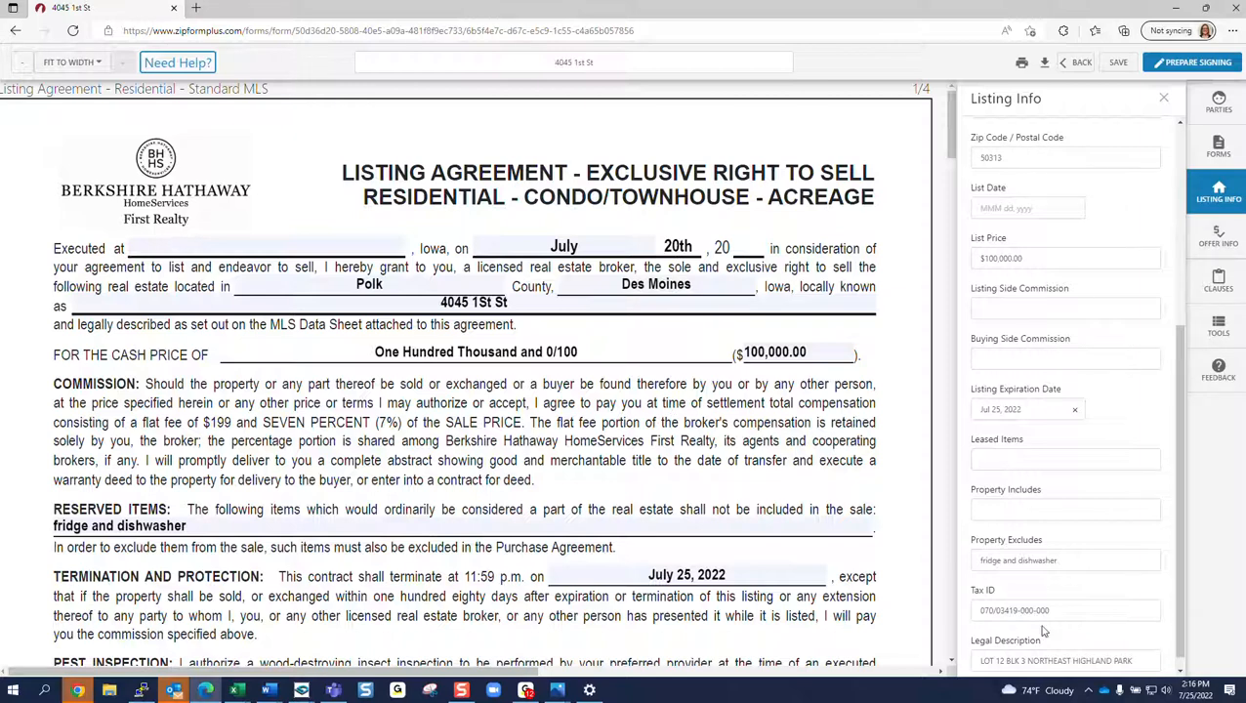
left_click(982, 208)
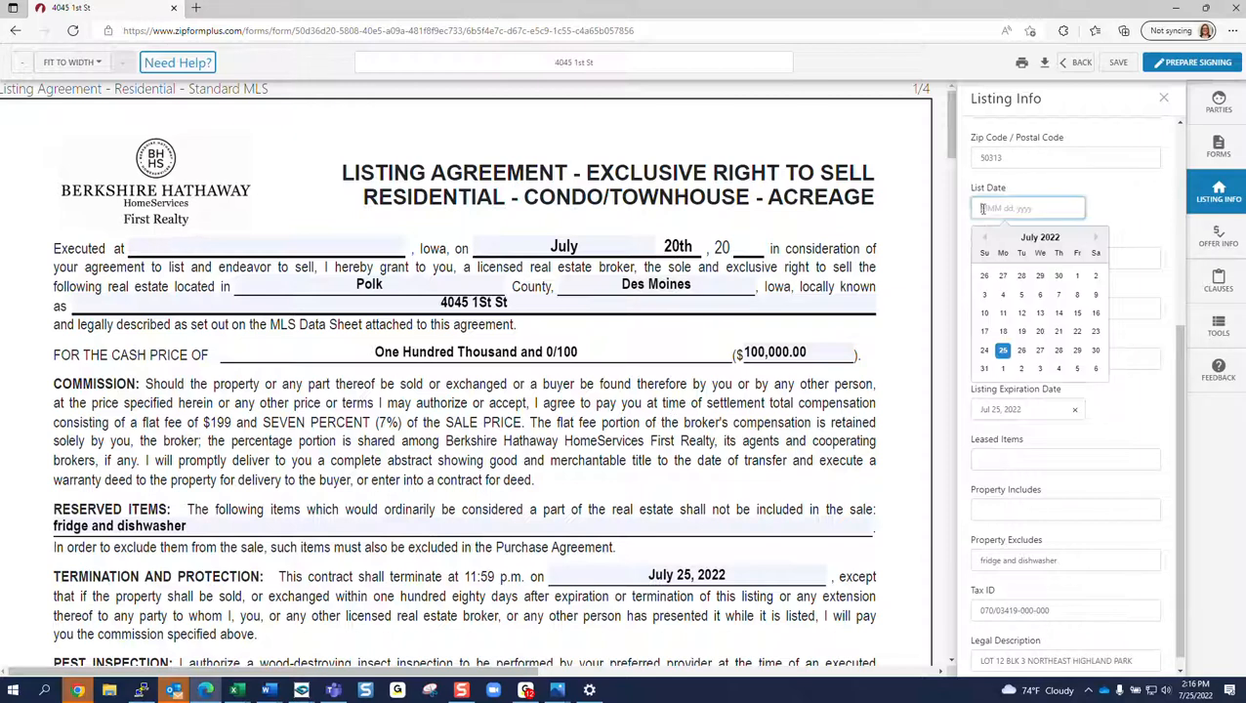
left_click(1022, 332)
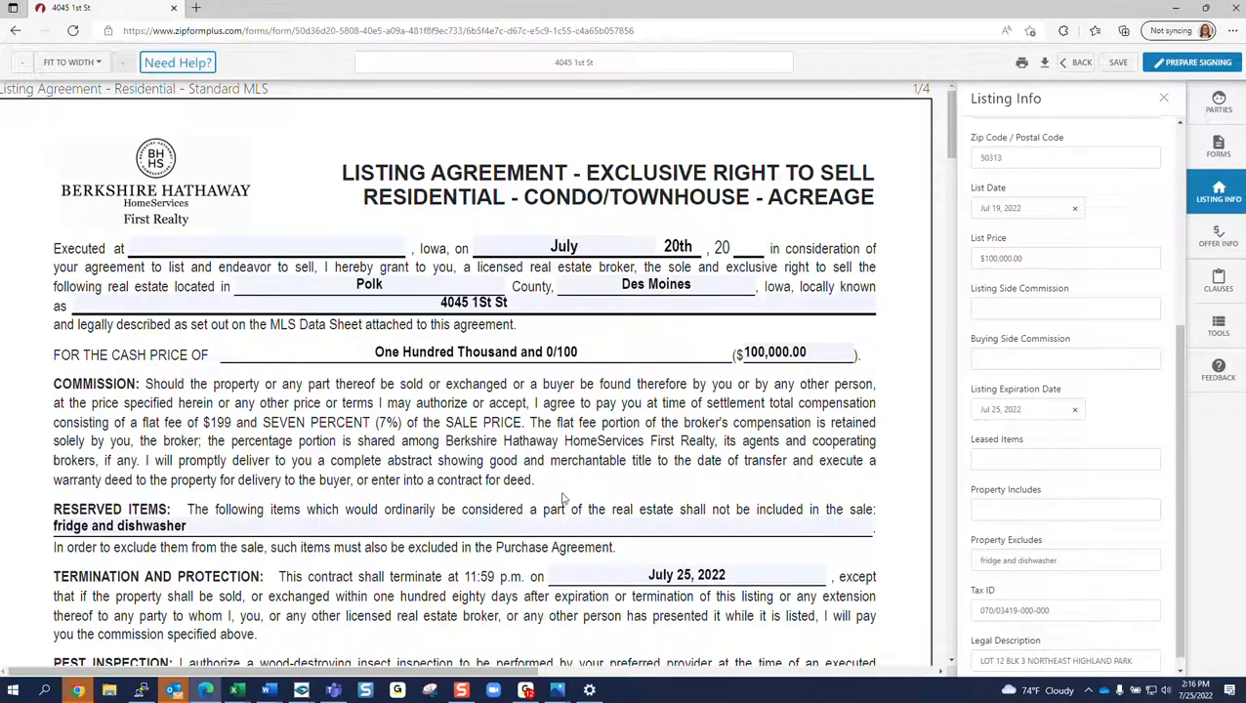
Step: Redact the words "SEVEN PERCENT (7%)" in the Commission paragraph with a blue redact markup
left_click(1235, 238)
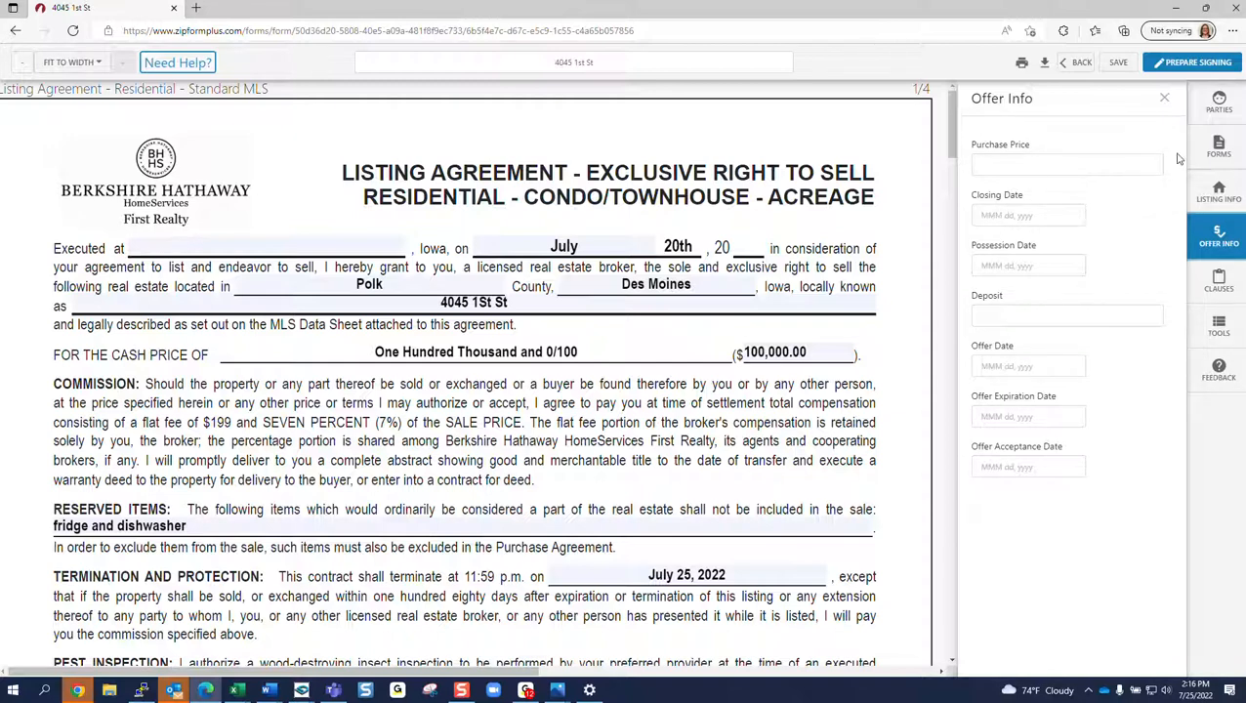
left_click(1220, 327)
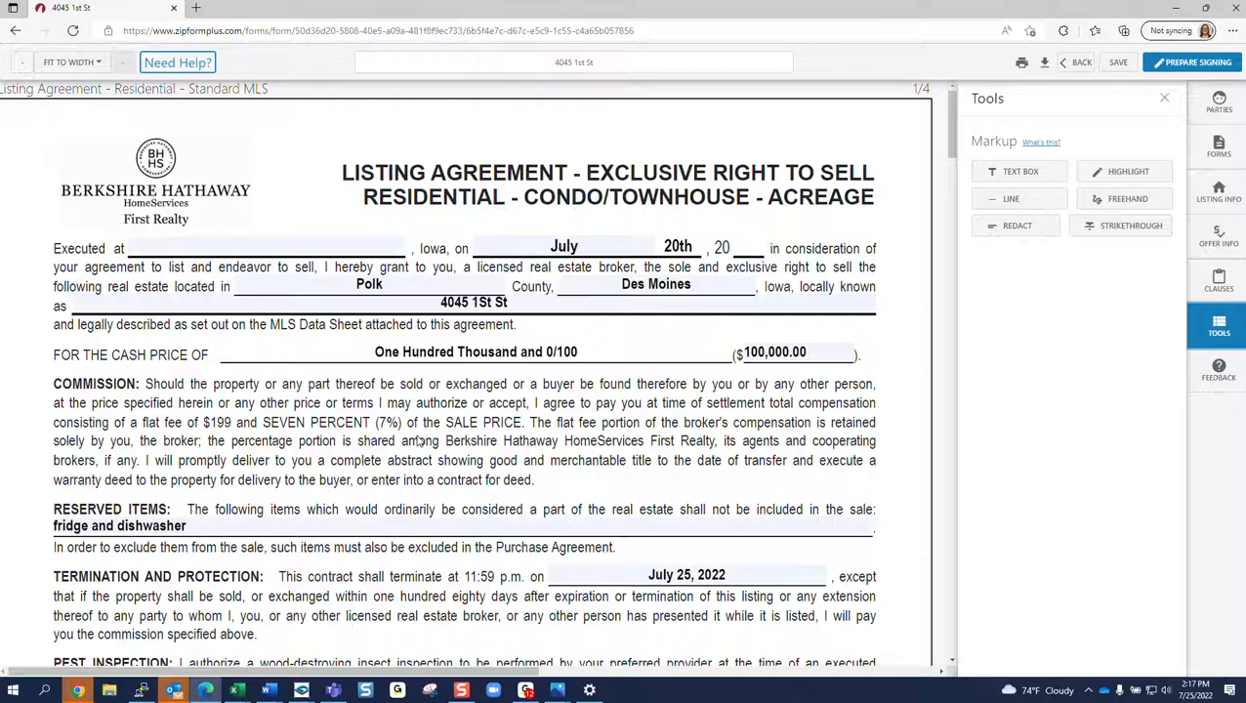
left_click(1019, 228)
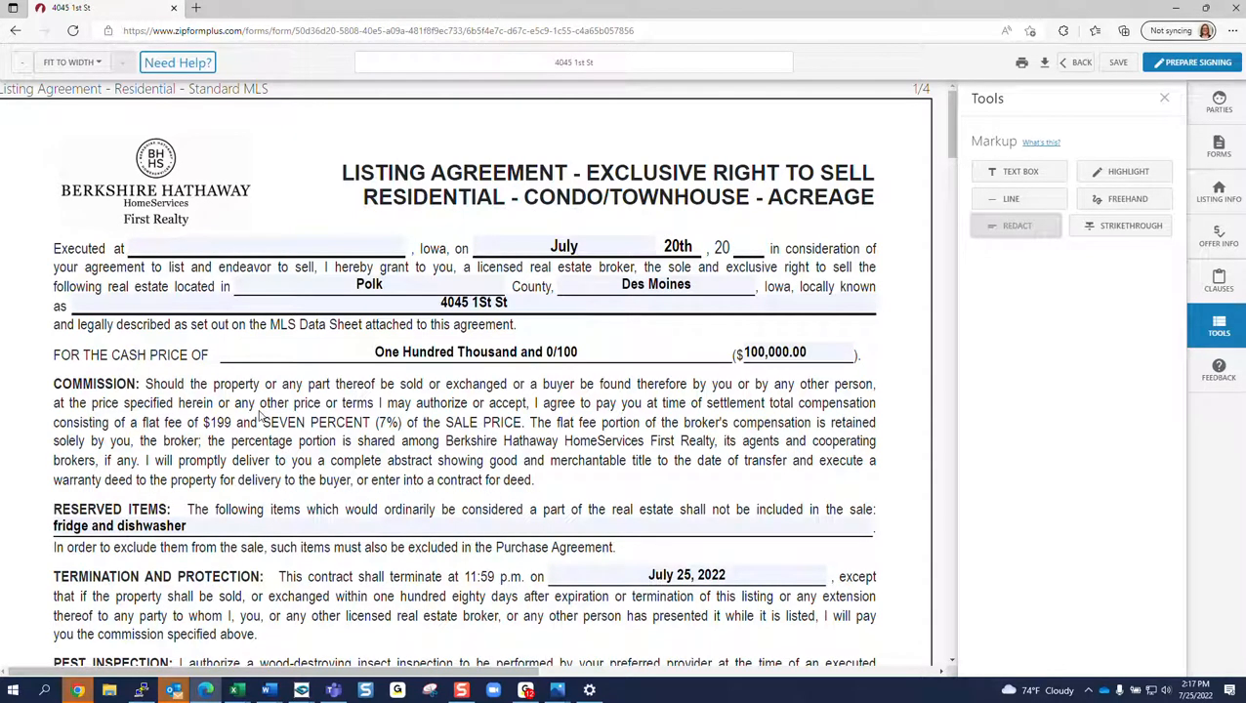
left_click_drag(260, 415, 402, 424)
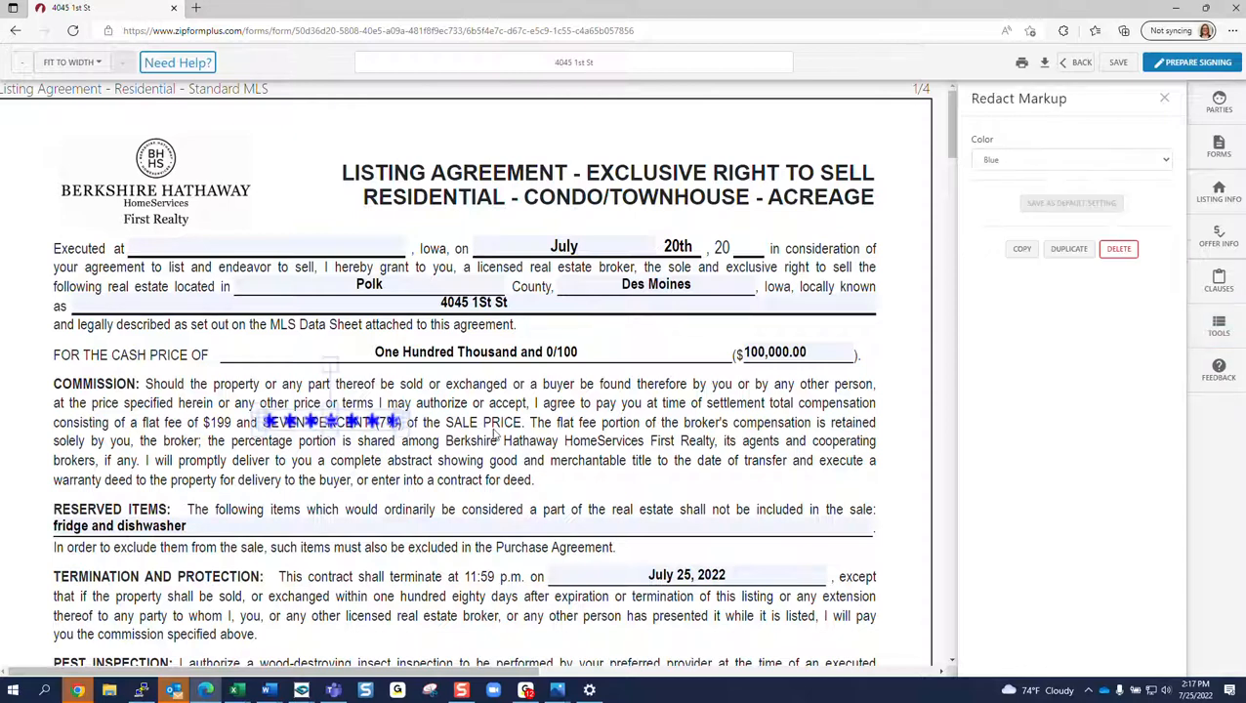
left_click(894, 217)
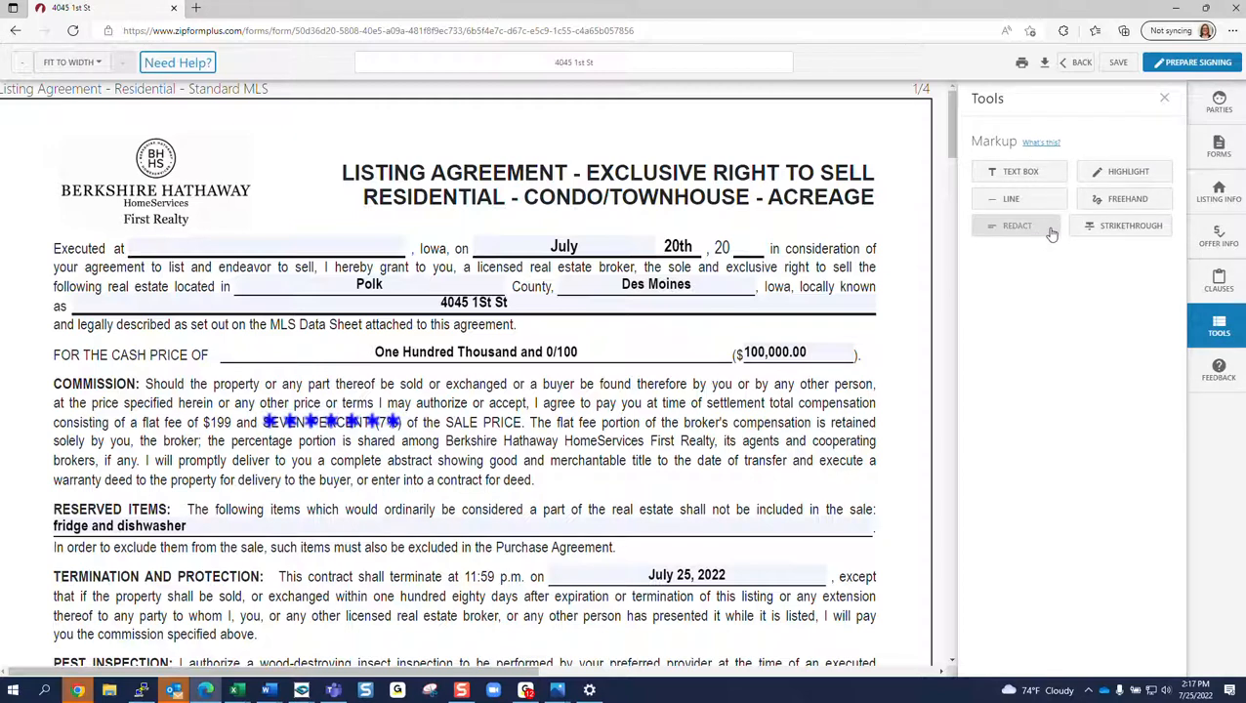
Step: Add a text box reading "six percent (6%)" in the blank space after the Commission paragraph's last line
left_click(1018, 172)
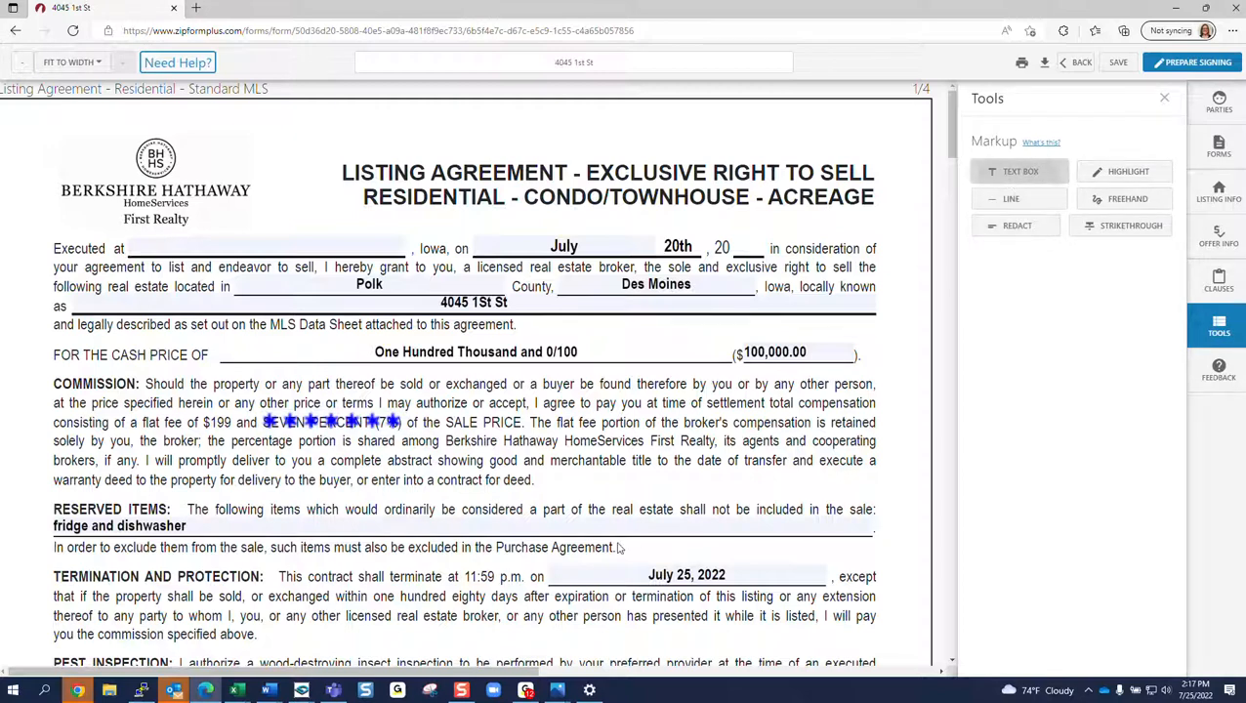
left_click(564, 482)
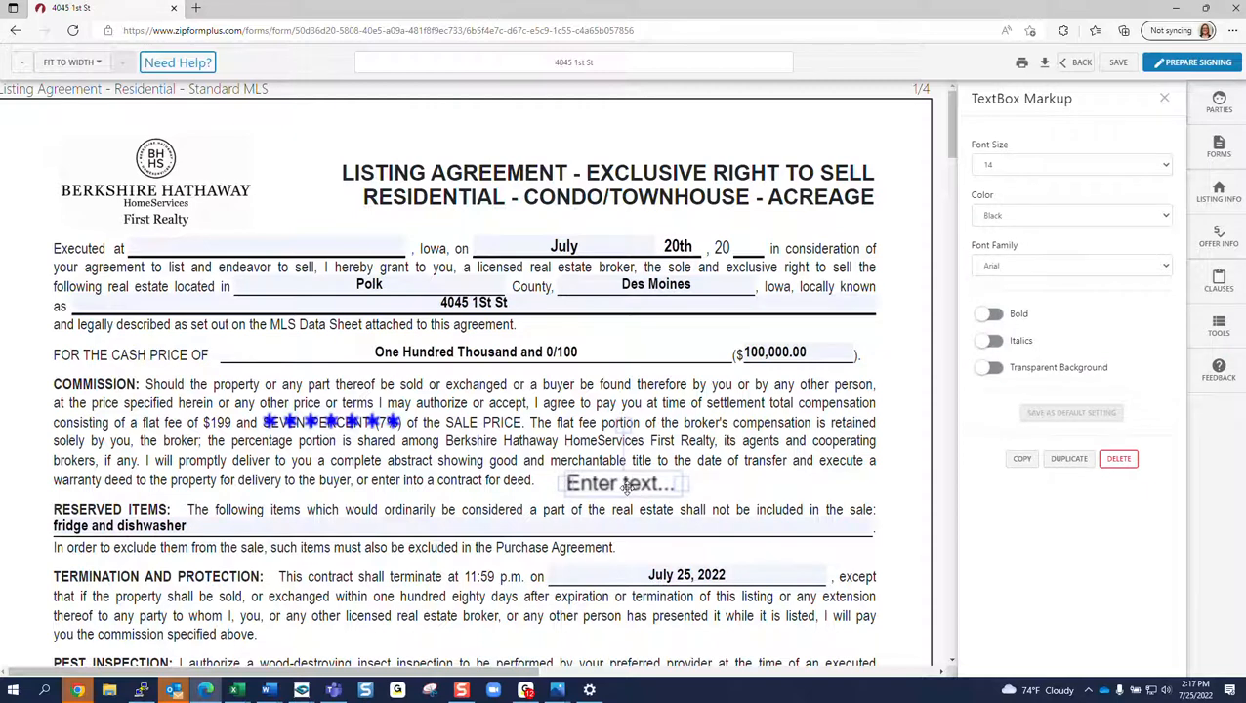
type("si")
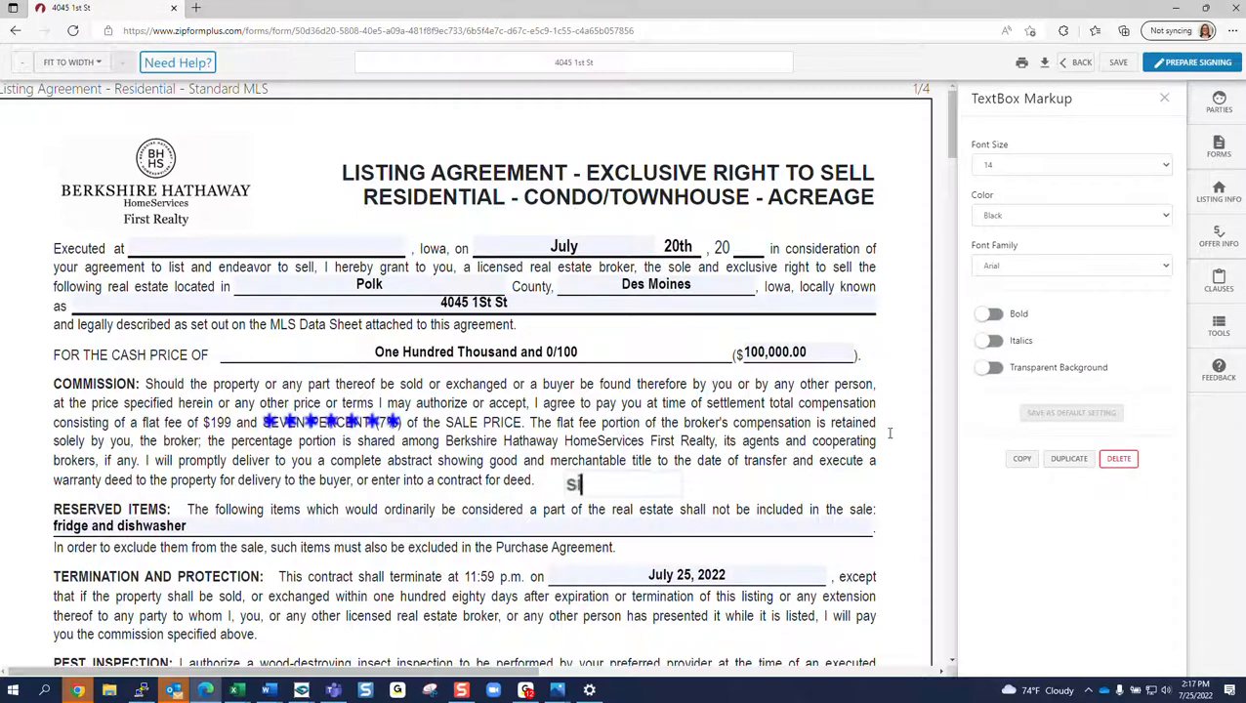
type("x percent")
key("Return")
type("(")
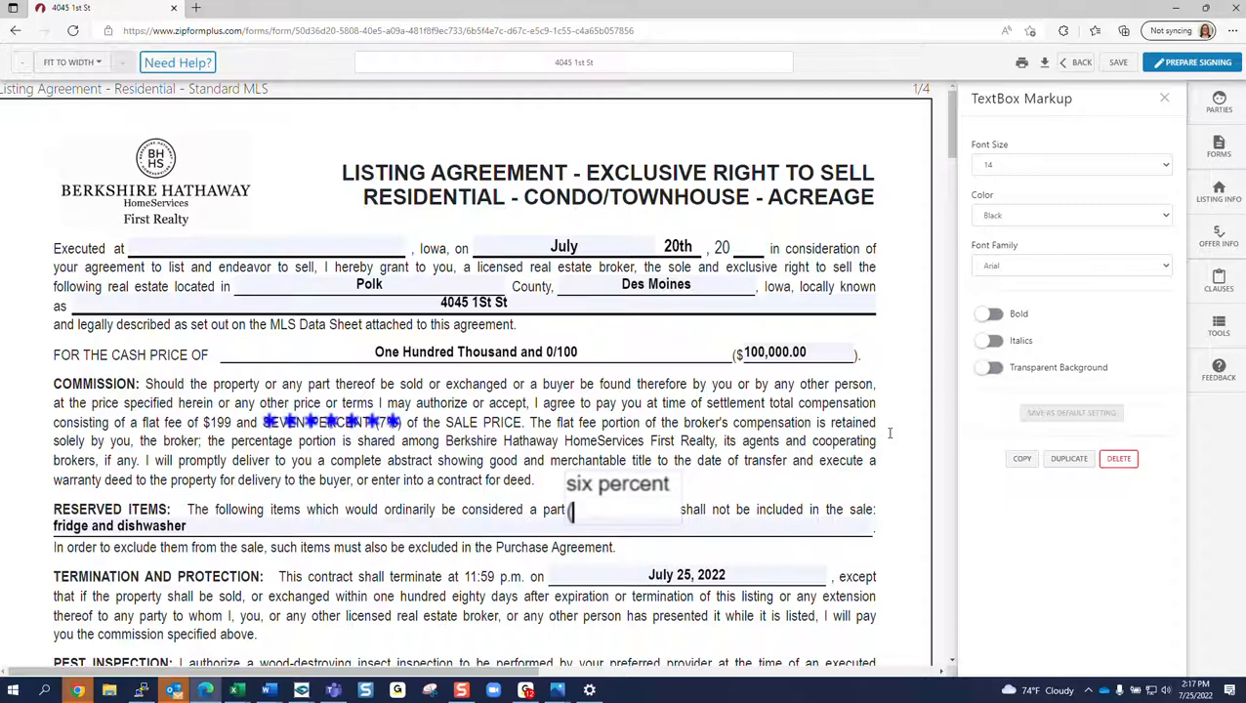
type("6%)")
left_click(680, 490)
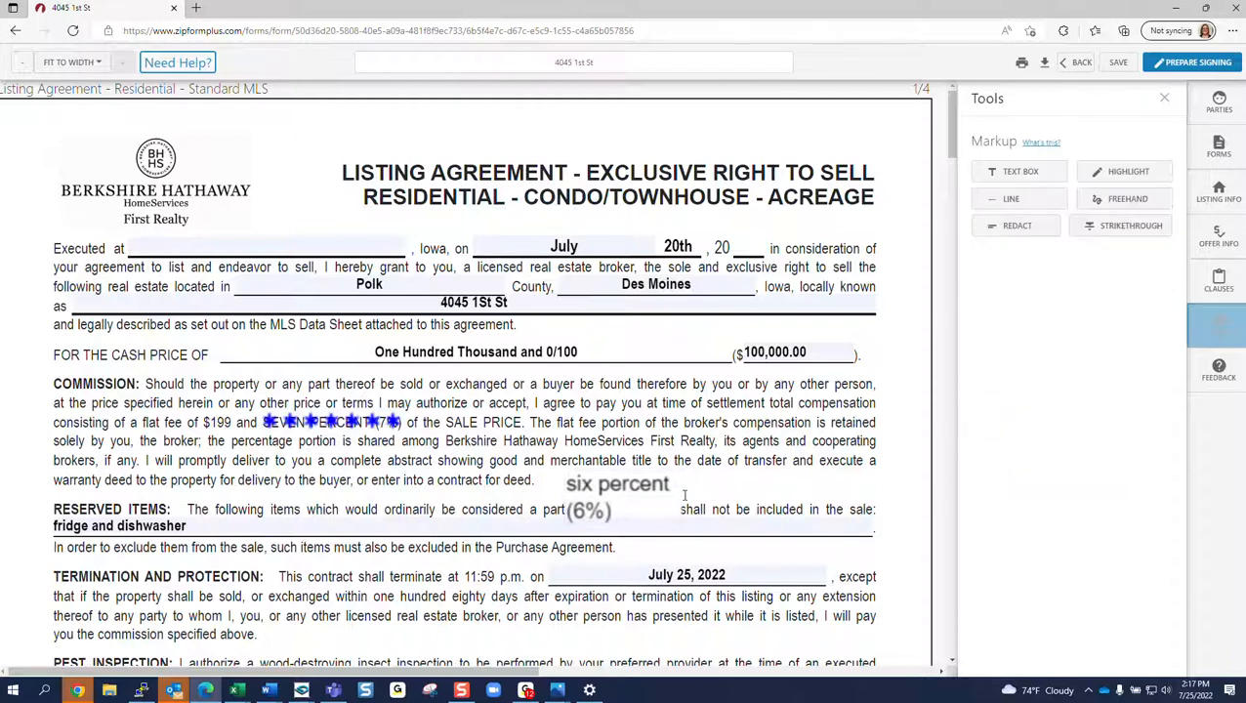
Step: Widen the "six percent (6%)" text box so its text fits on a single line
left_click(617, 479)
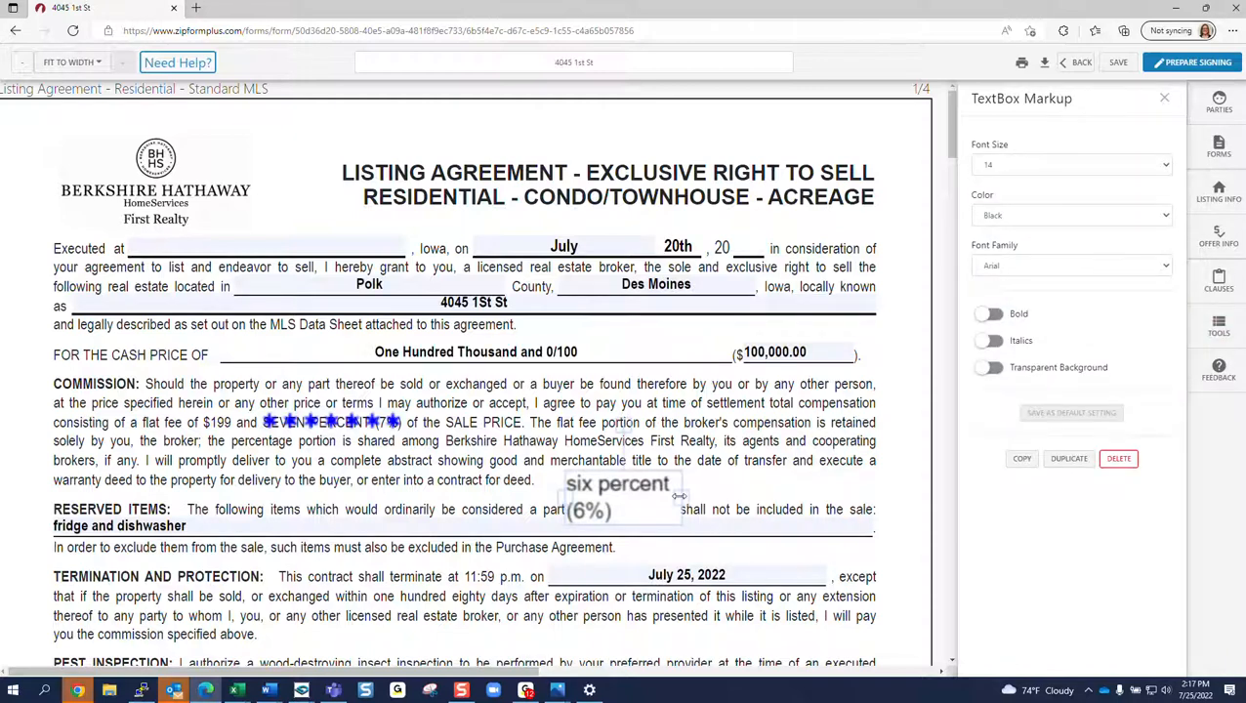
left_click_drag(691, 496, 742, 487)
left_click(790, 492)
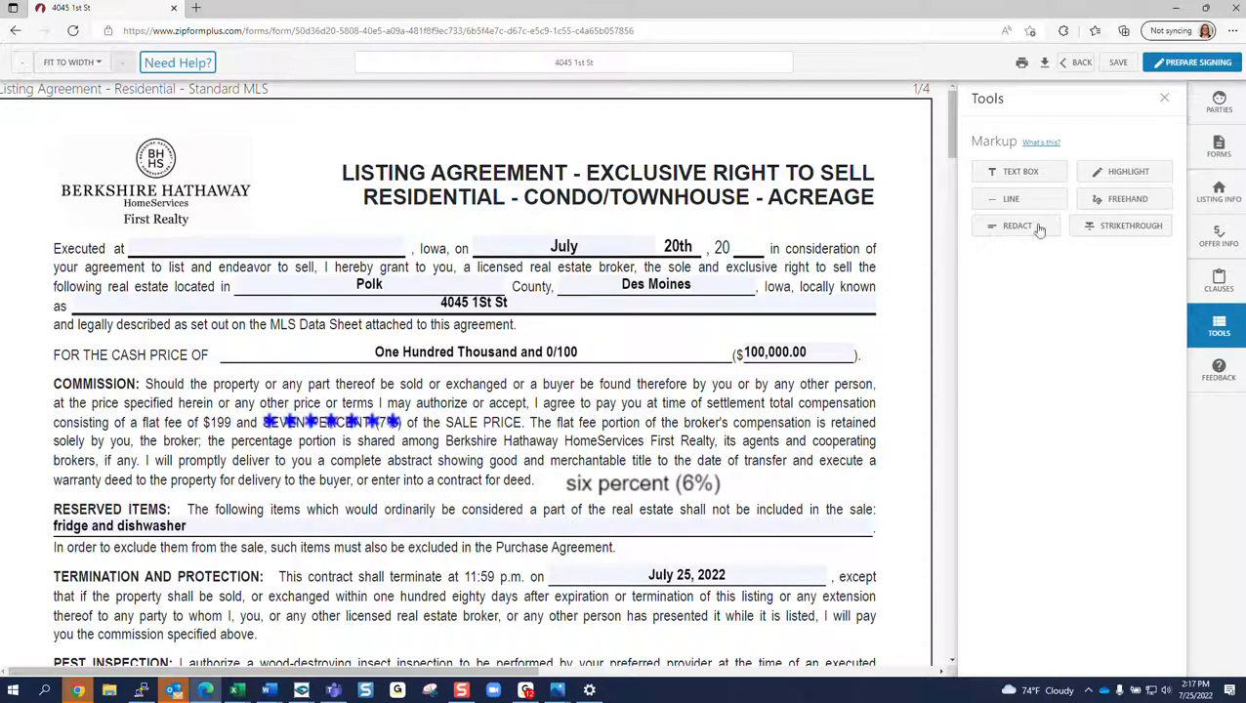
Step: Draw a line markup from the redacted commission percentage to the "six percent (6%)" text
left_click(1008, 198)
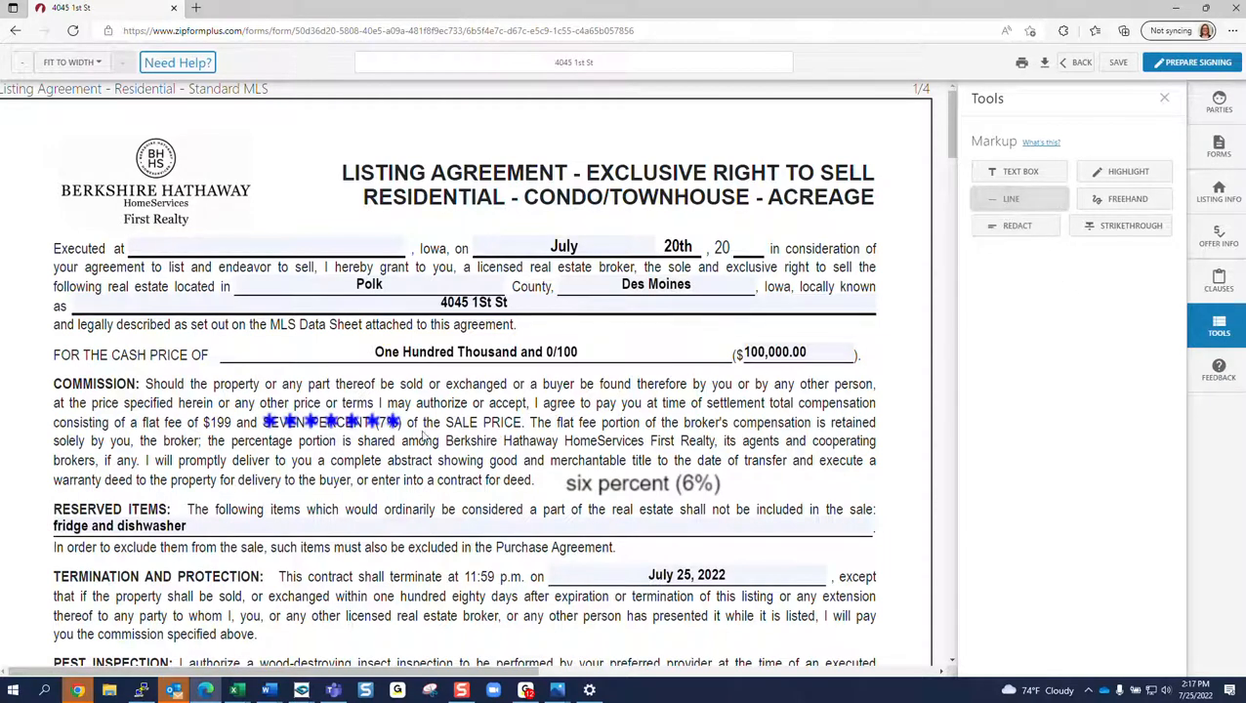
left_click_drag(408, 430, 567, 479)
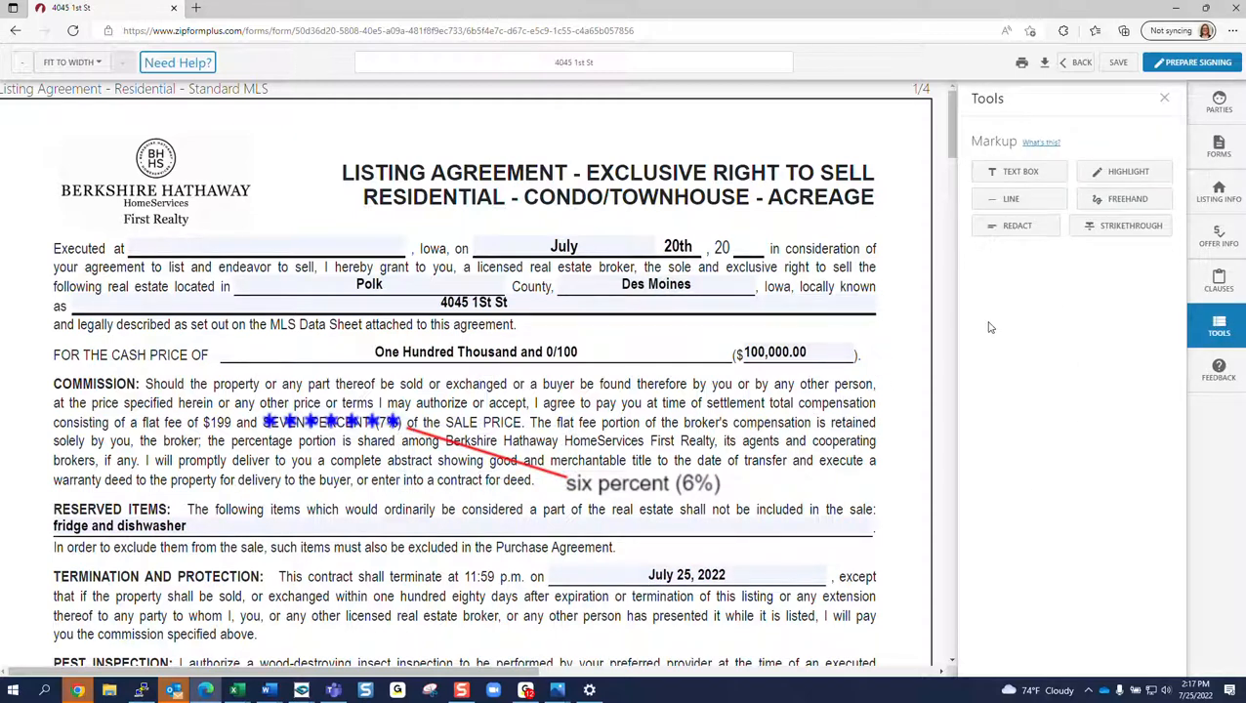
Step: Make the "six percent (6%)" text box beside the Commission paragraph bold
left_click(625, 486)
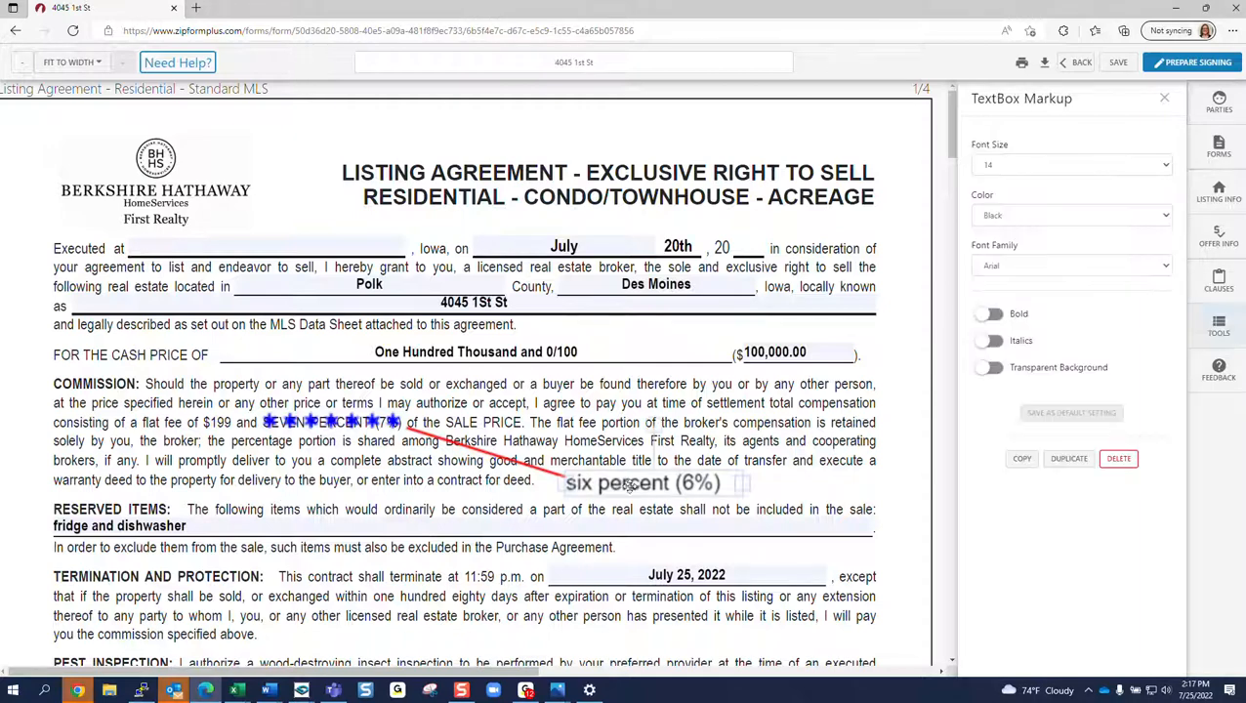
left_click(991, 313)
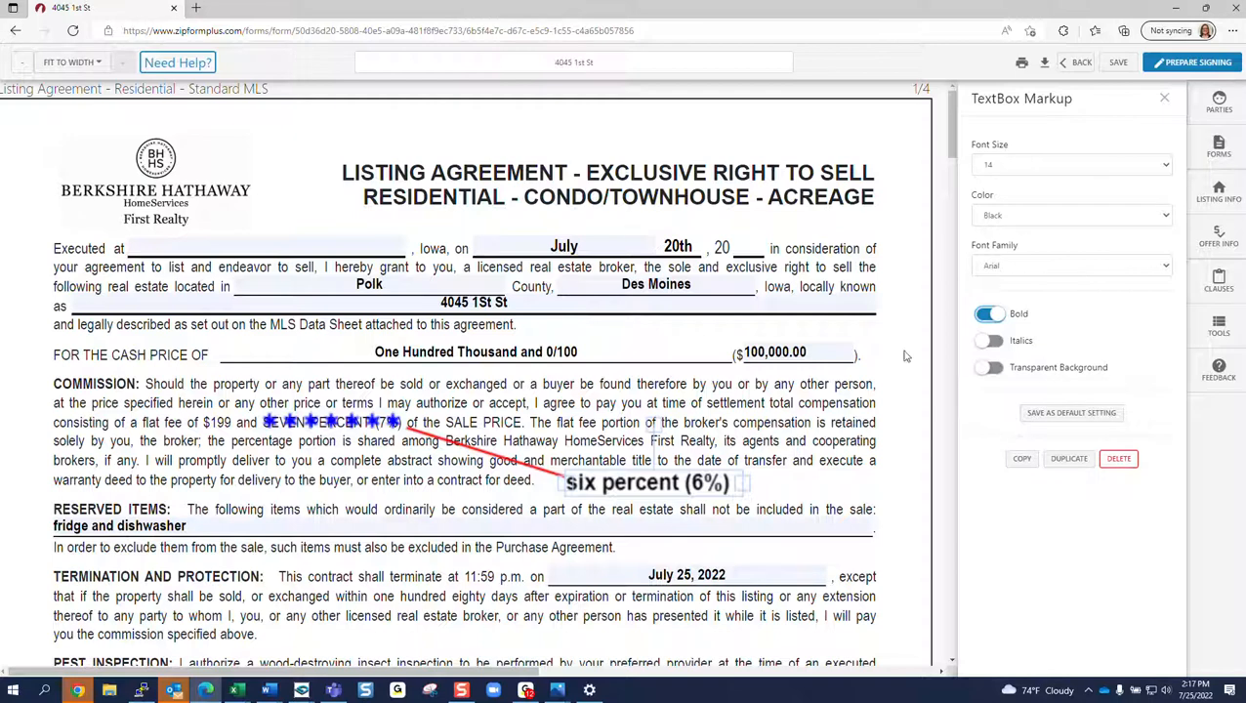
left_click(1219, 326)
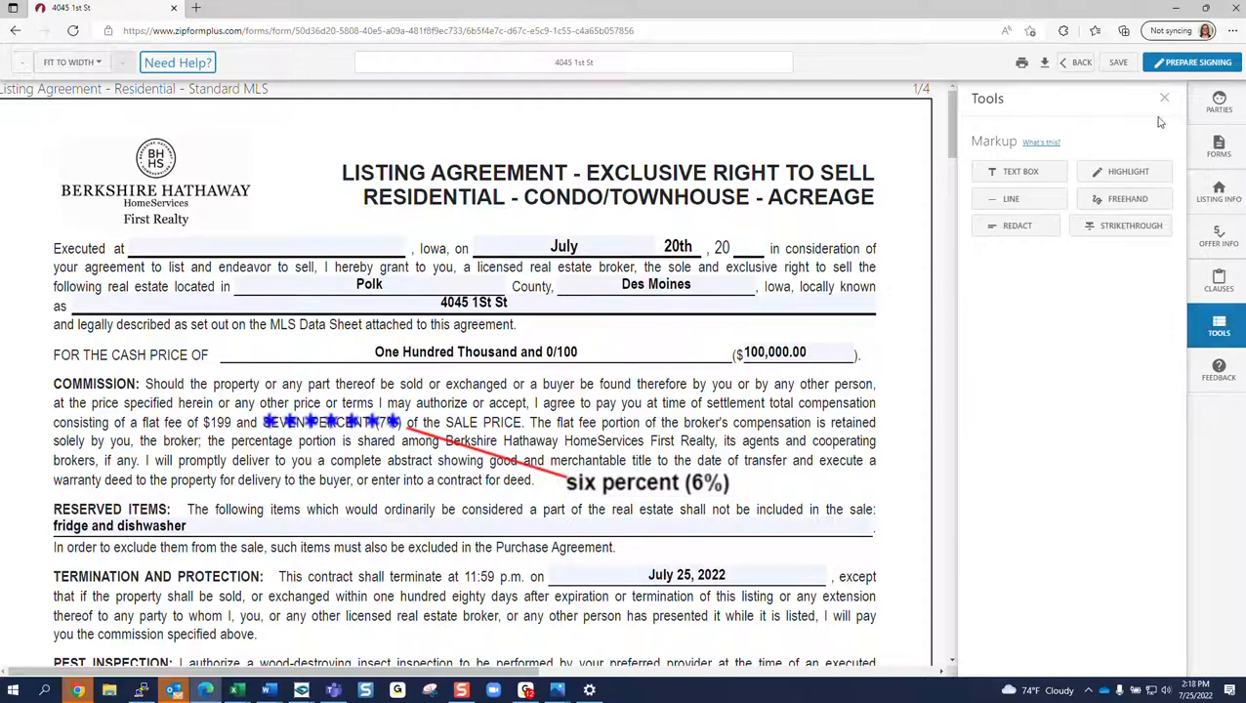
Step: Review Seller One's contact details through to the signing representative fields, and save the contact
left_click(1219, 102)
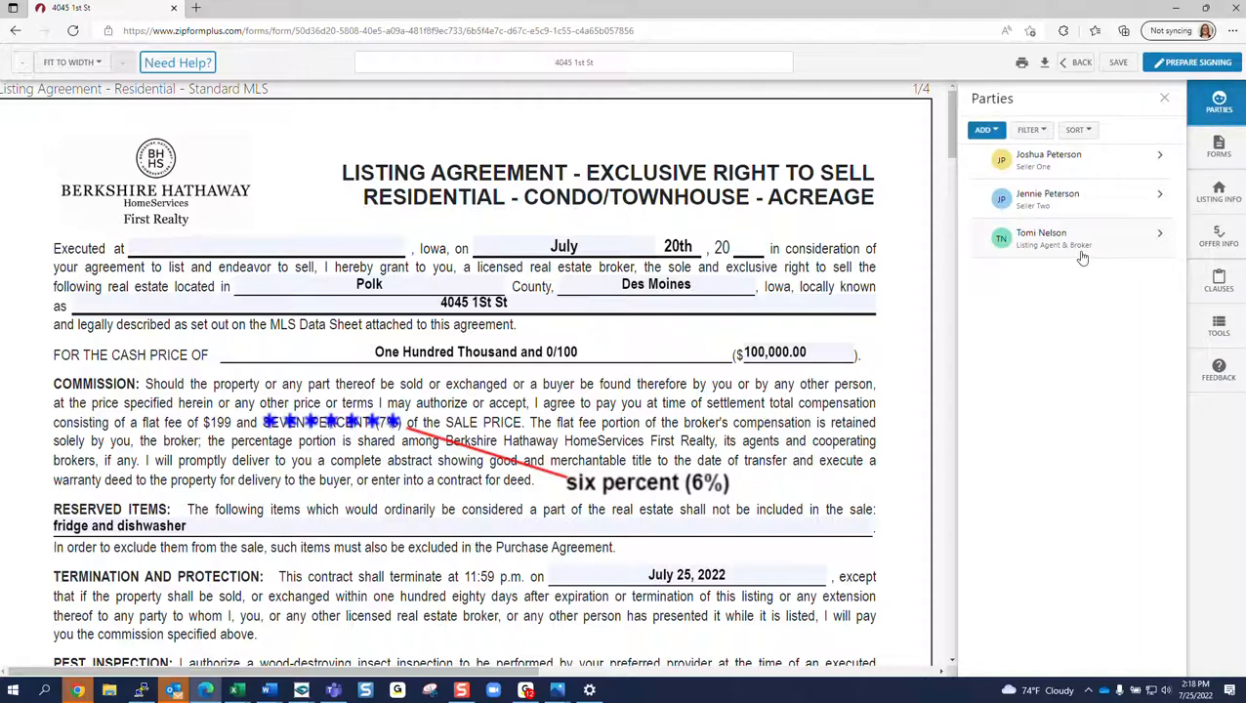
left_click(1047, 161)
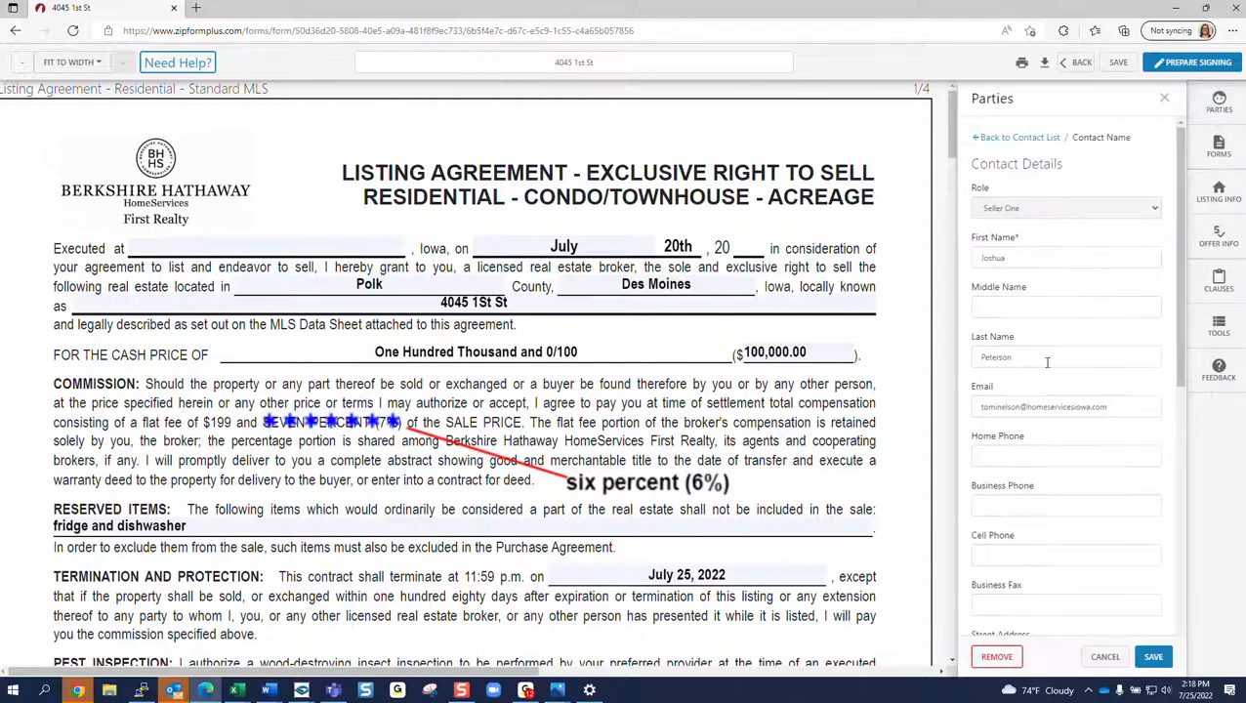
scroll(1047, 361, "down", 6)
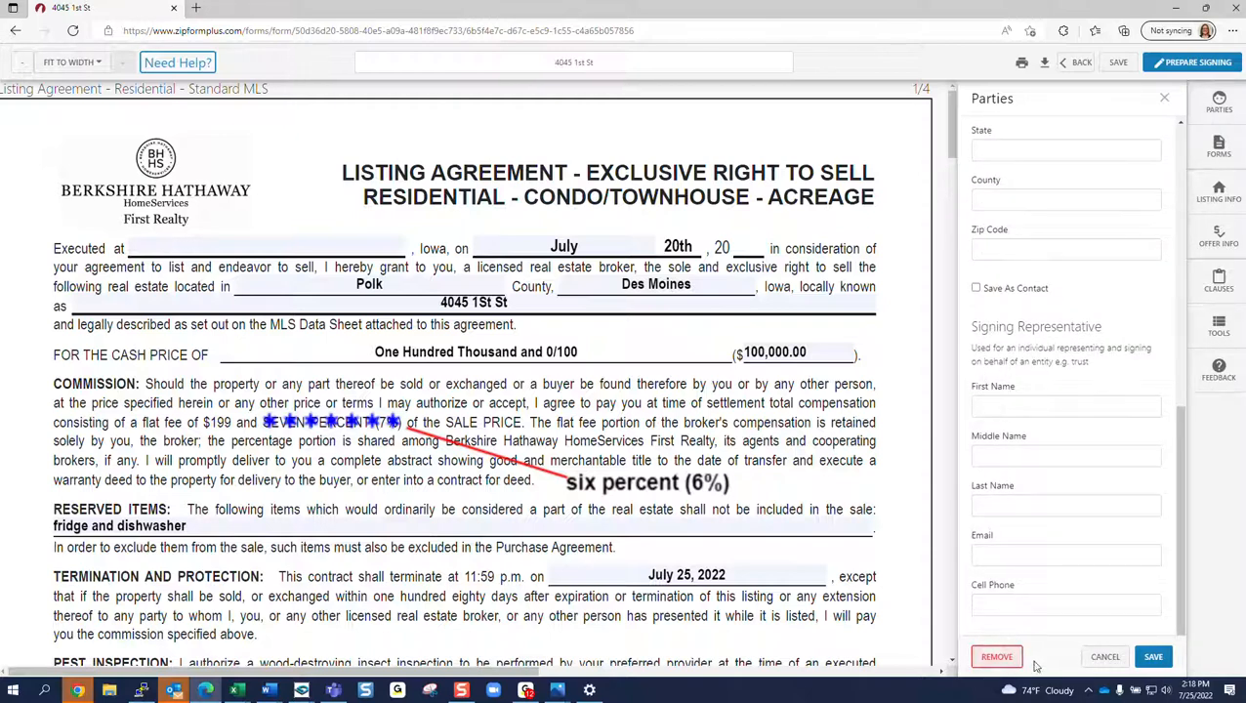
left_click(1148, 659)
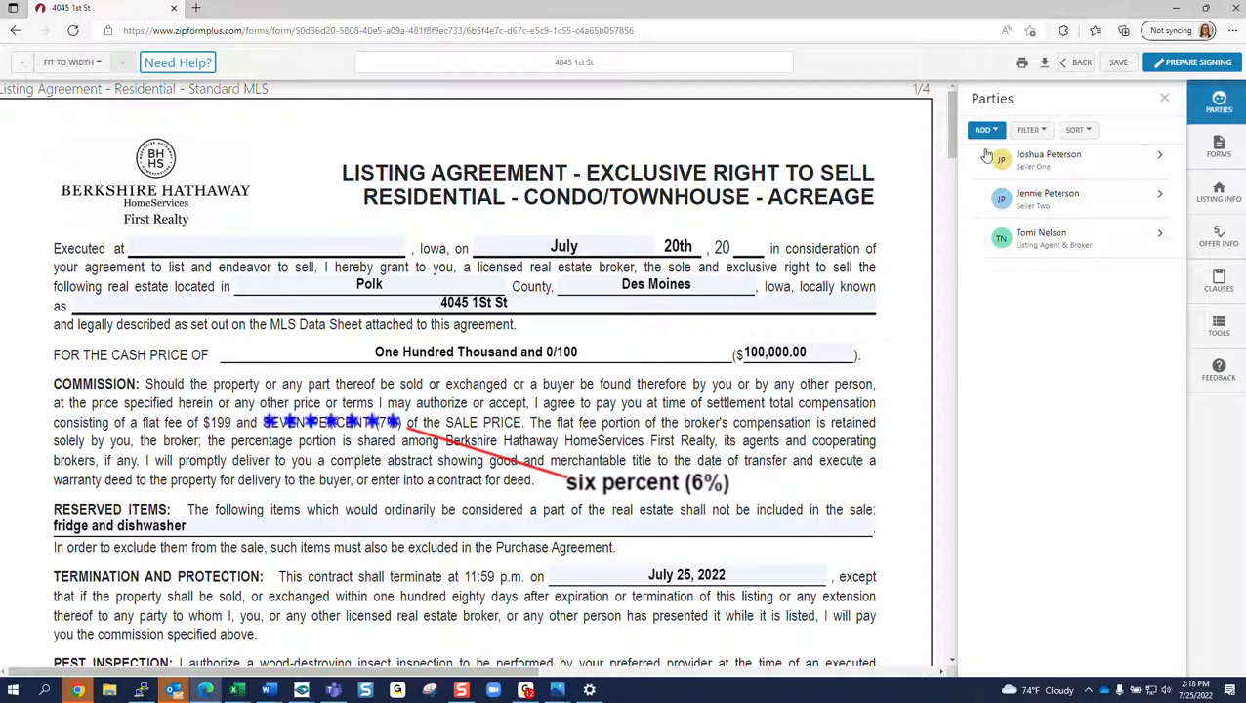
Step: Add the first contact from zipForm Contacts to the transaction's parties with the role Selling Agent & Broker
left_click(985, 130)
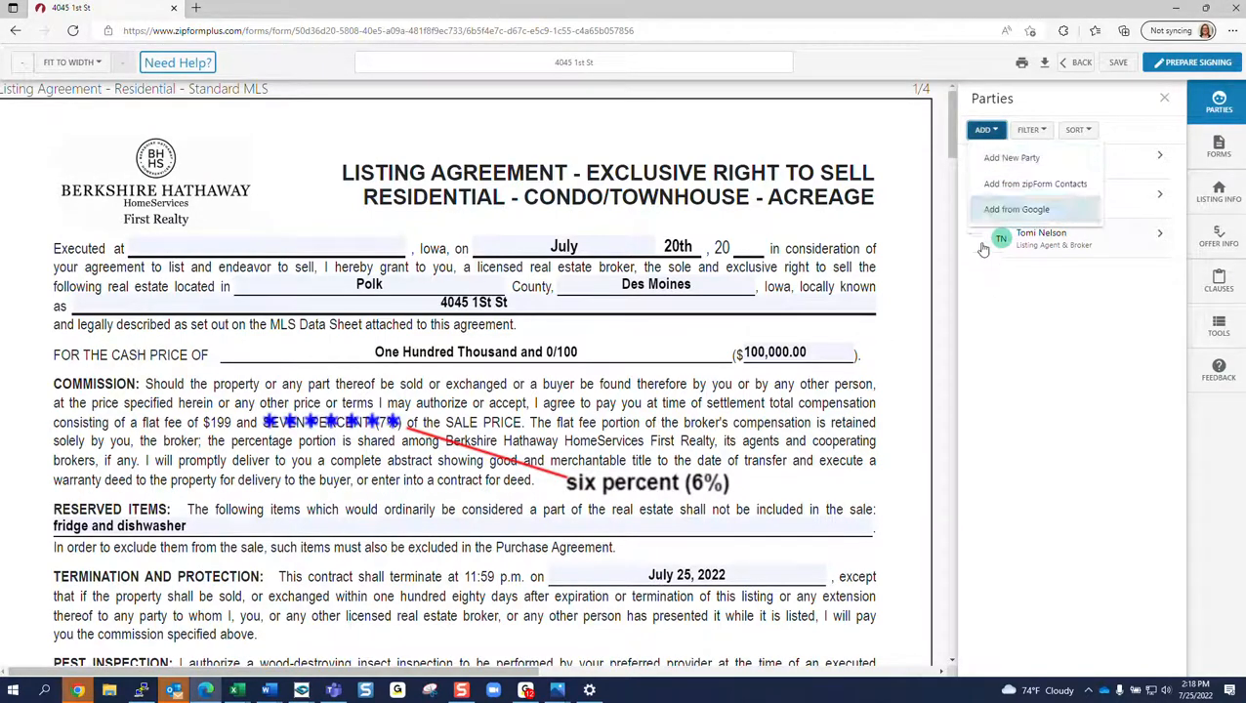
left_click(991, 189)
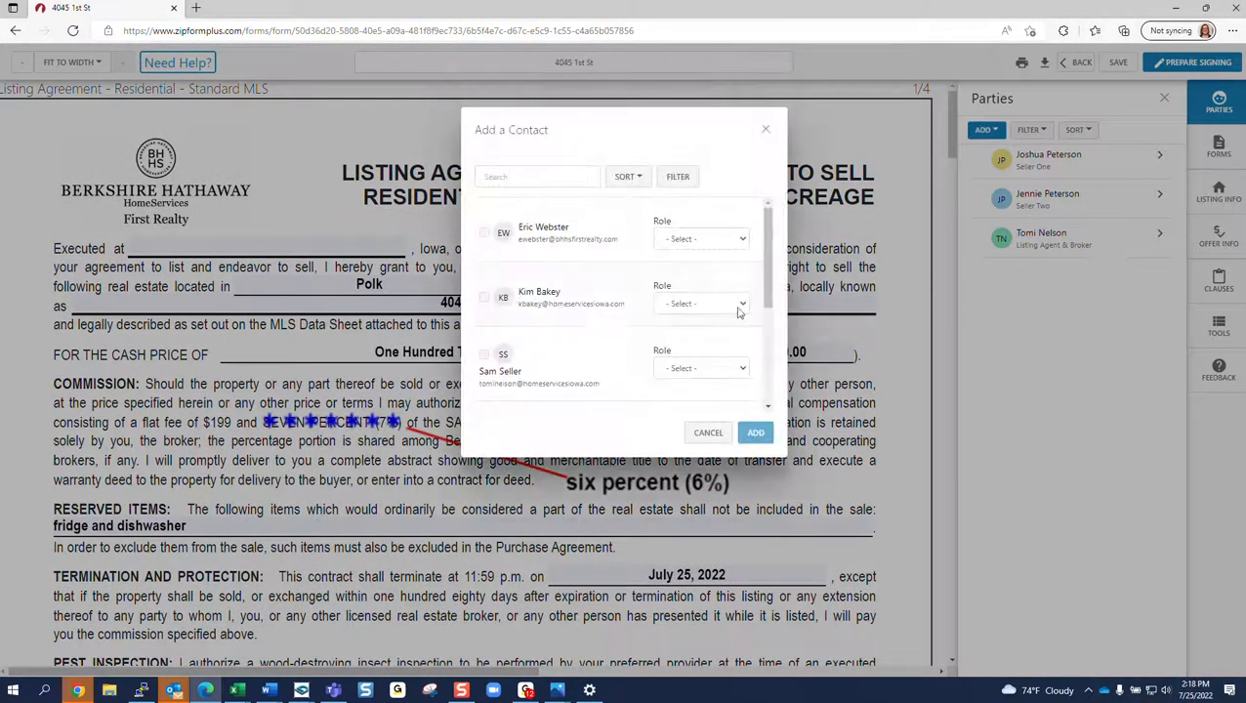
left_click(485, 236)
left_click(716, 244)
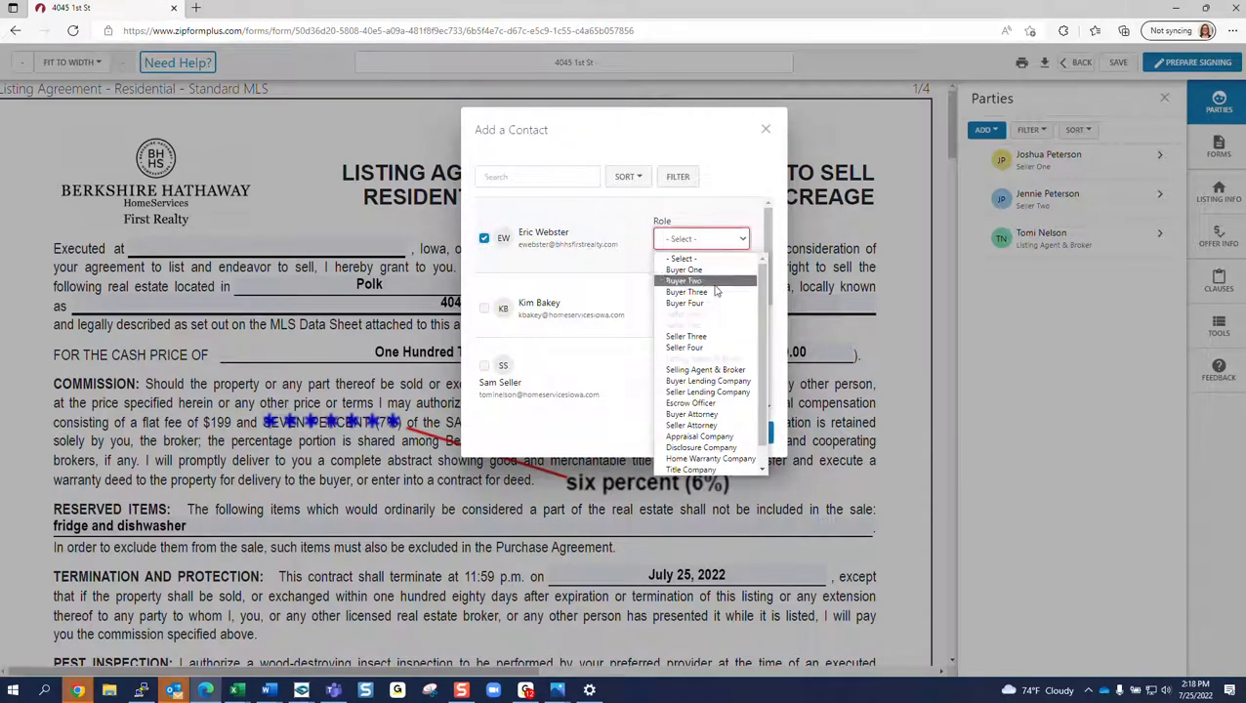
left_click(705, 370)
left_click(757, 433)
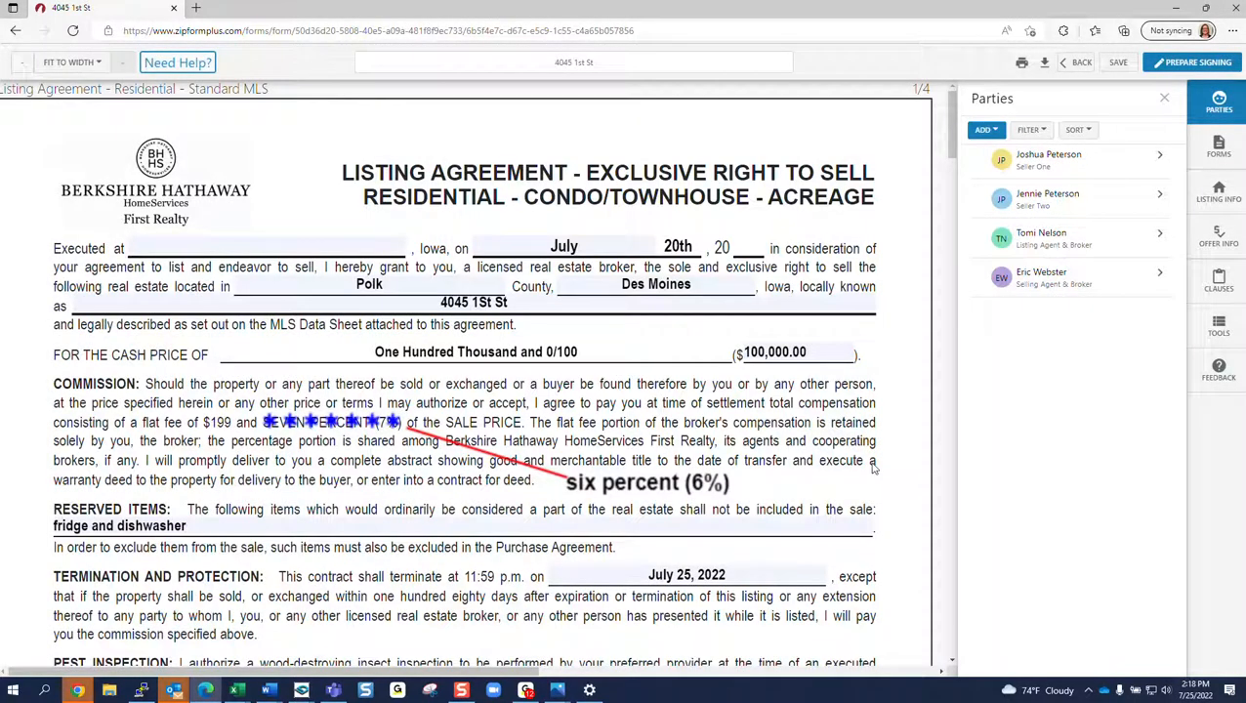
Step: Examine the workspace and the transaction's list of forms and documents that can be added to it
left_click(1215, 151)
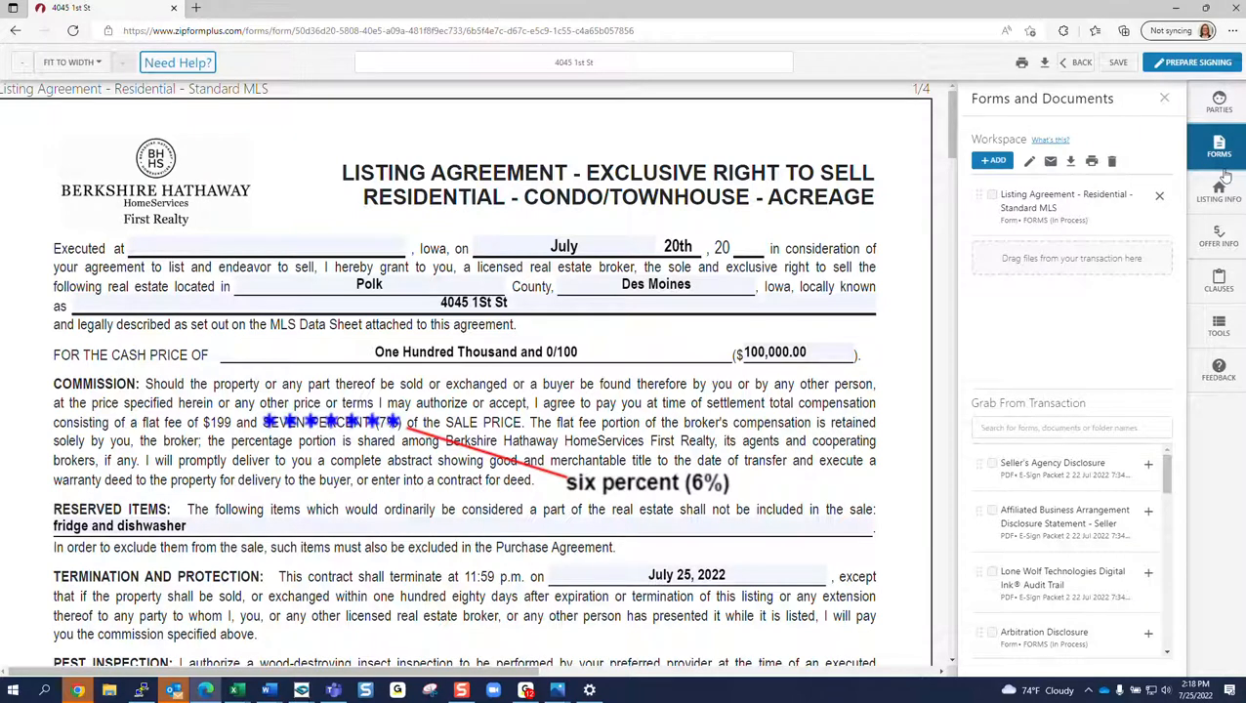
left_click_drag(1018, 221, 1009, 338)
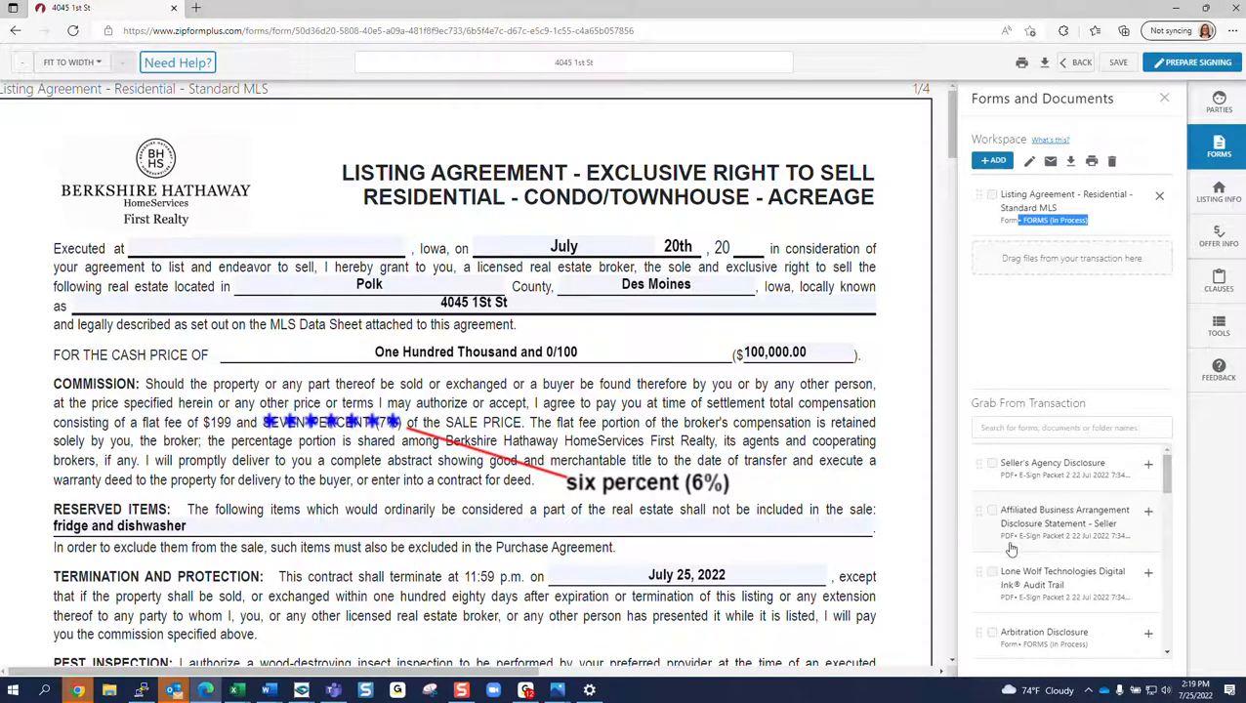
scroll(1012, 549, "down", 1)
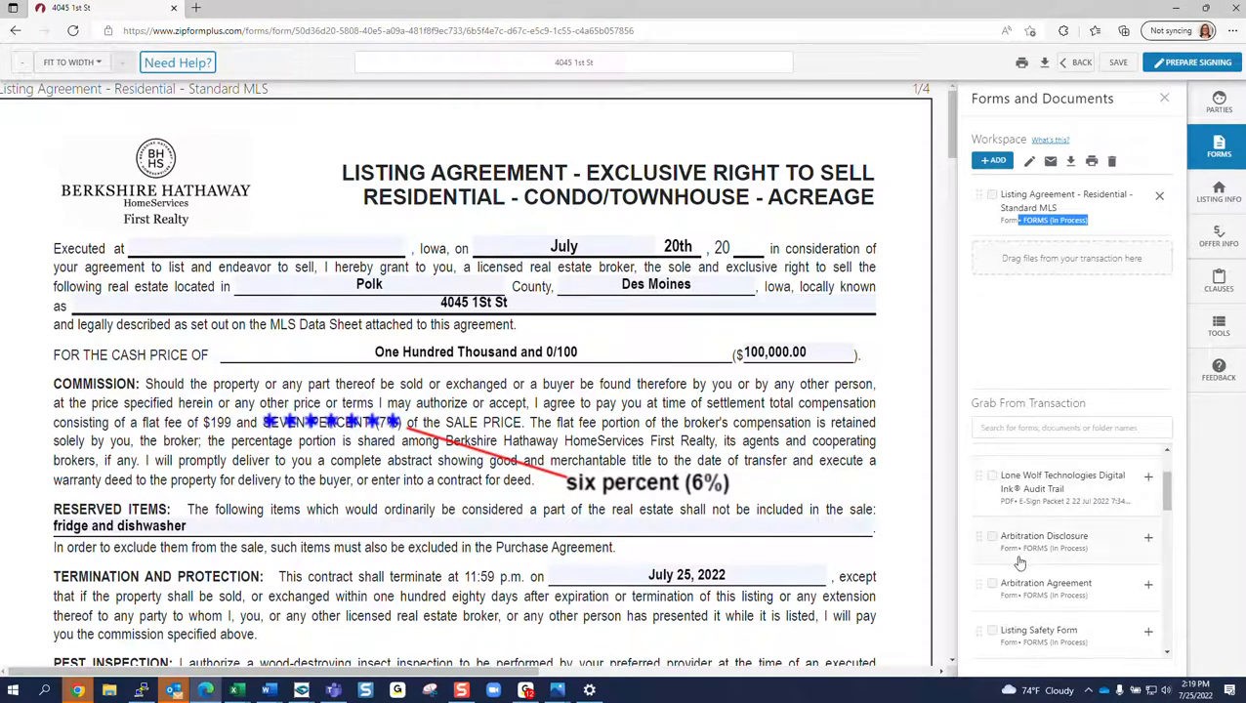
scroll(1035, 552, "down", 1)
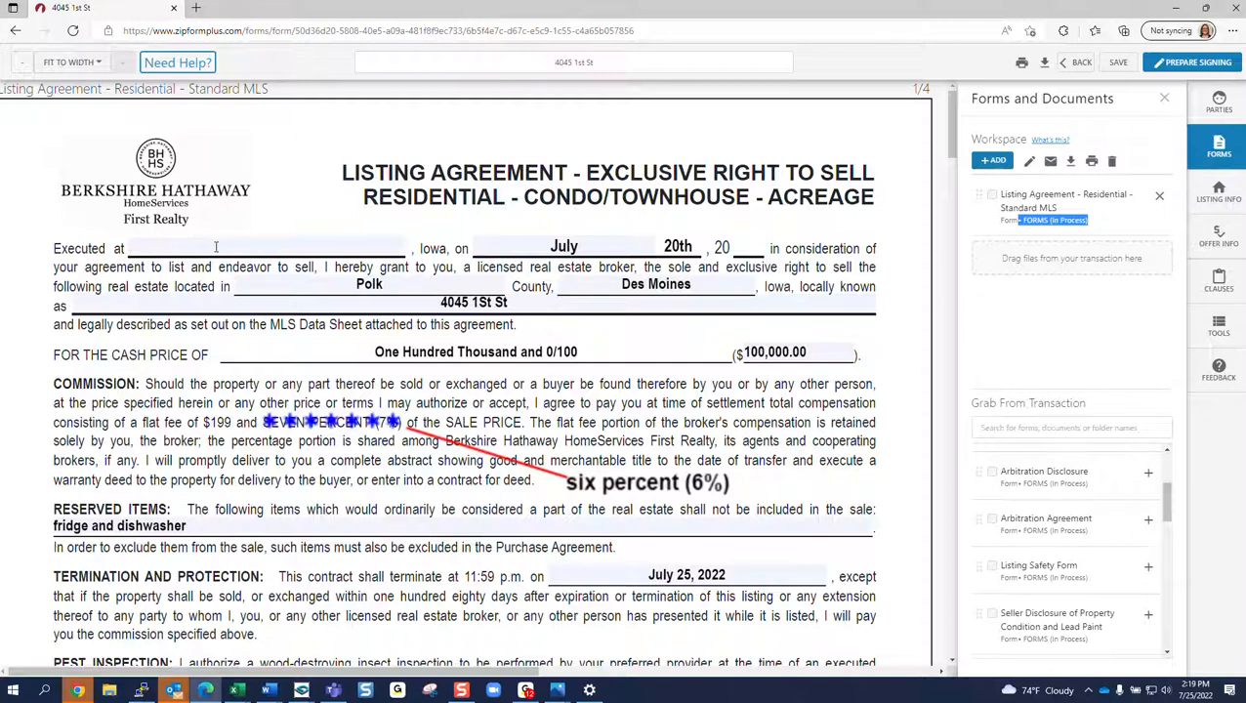
left_click(324, 306)
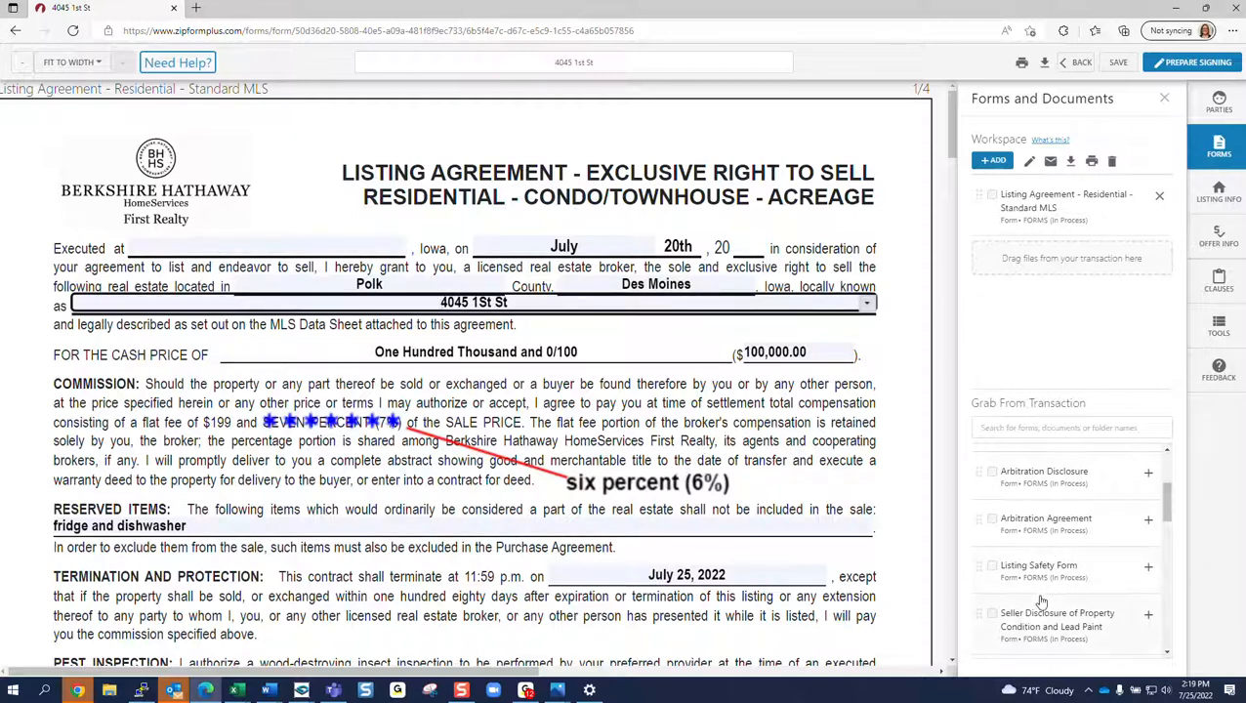
scroll(1047, 593, "down", 3)
scroll(1043, 602, "down", 2)
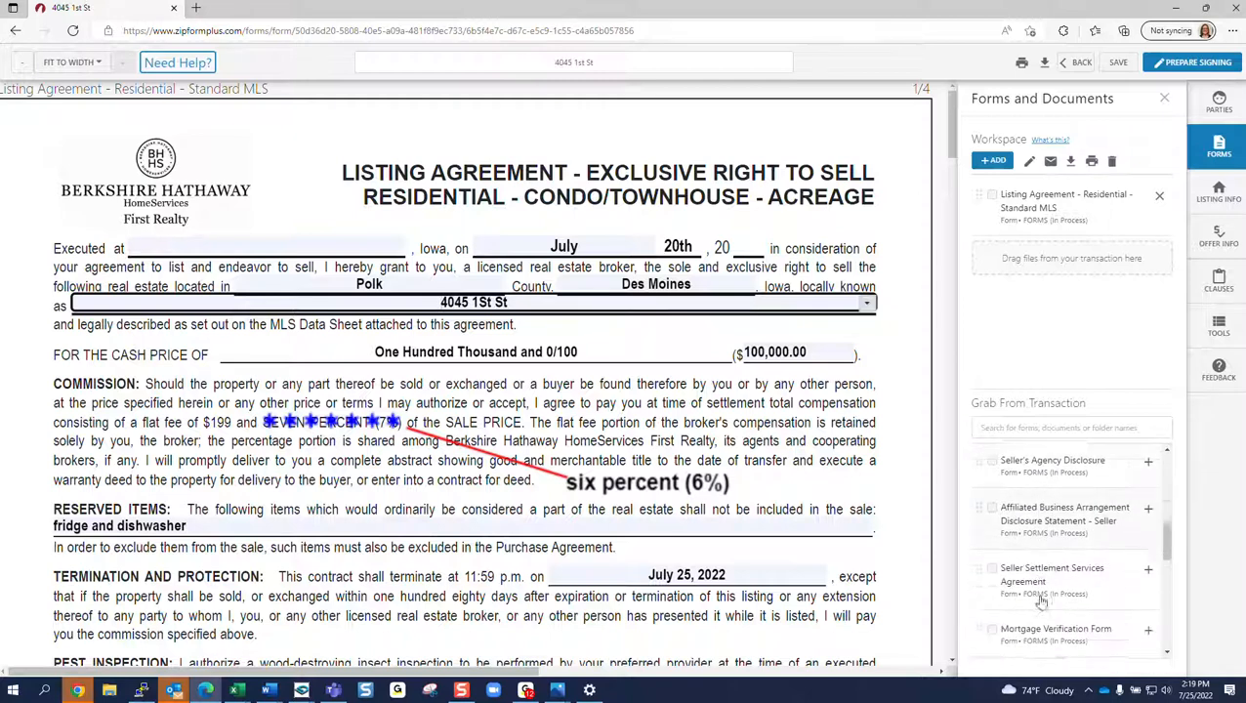
scroll(1042, 611, "up", 5)
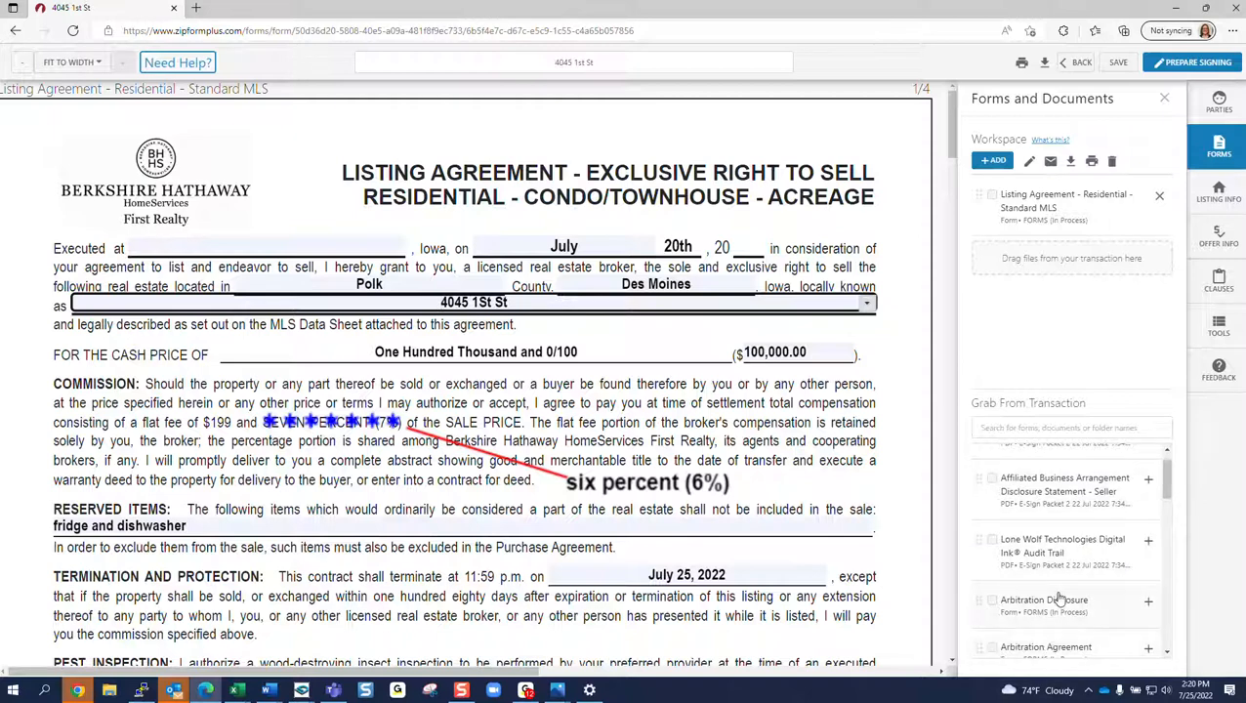
scroll(1061, 598, "up", 1)
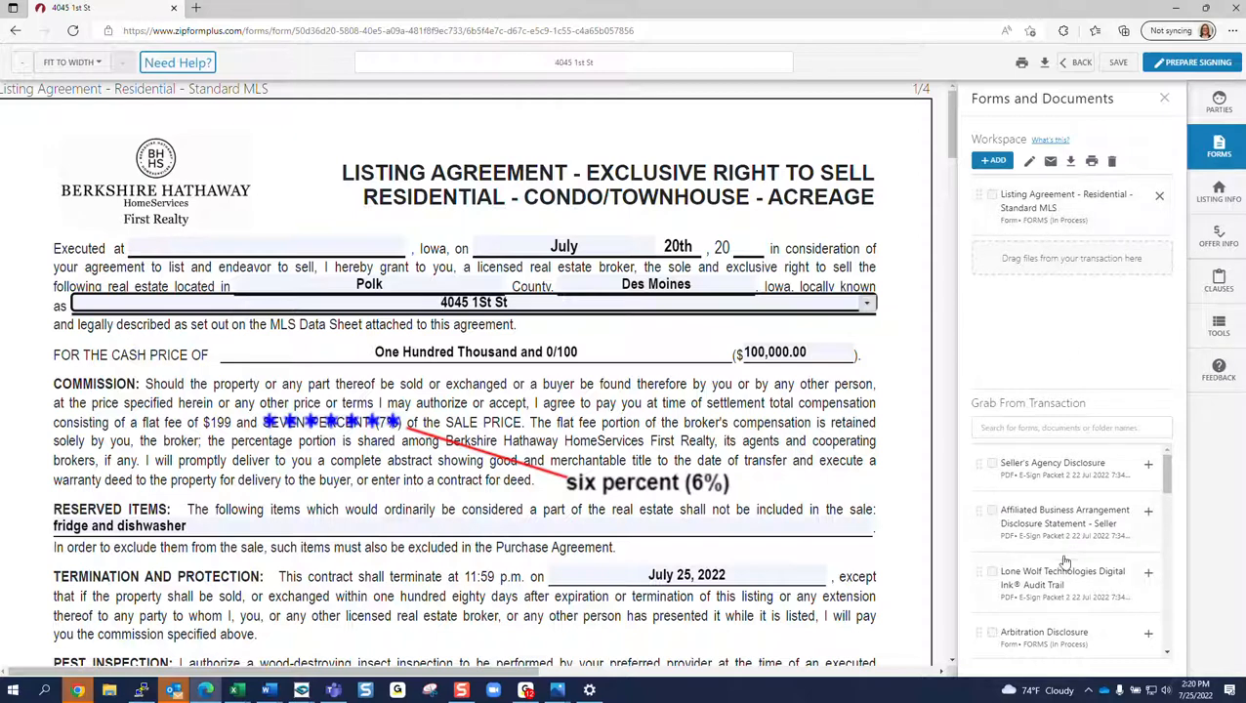
Step: Add the Arbitration Disclosure, Arbitration Agreement, Listing Safety Form, and Seller Disclosure of Property Condition and Lead Paint to the workspace
scroll(1075, 567, "down", 2)
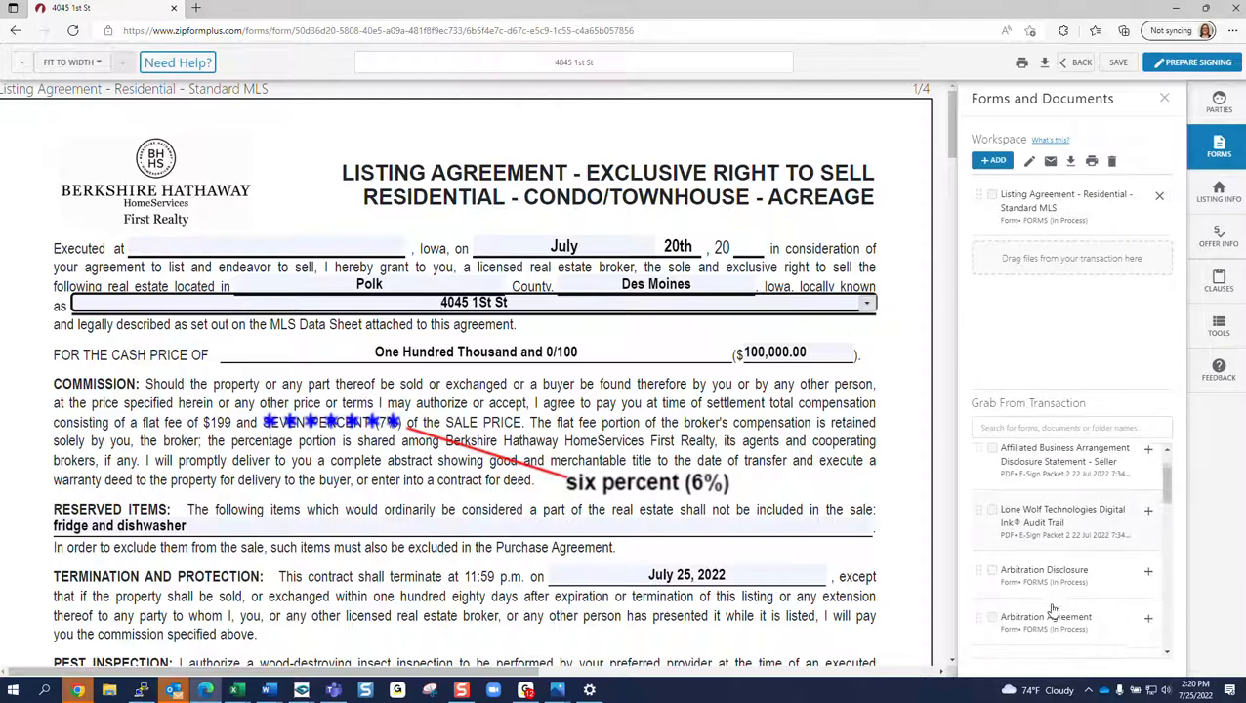
left_click(1149, 573)
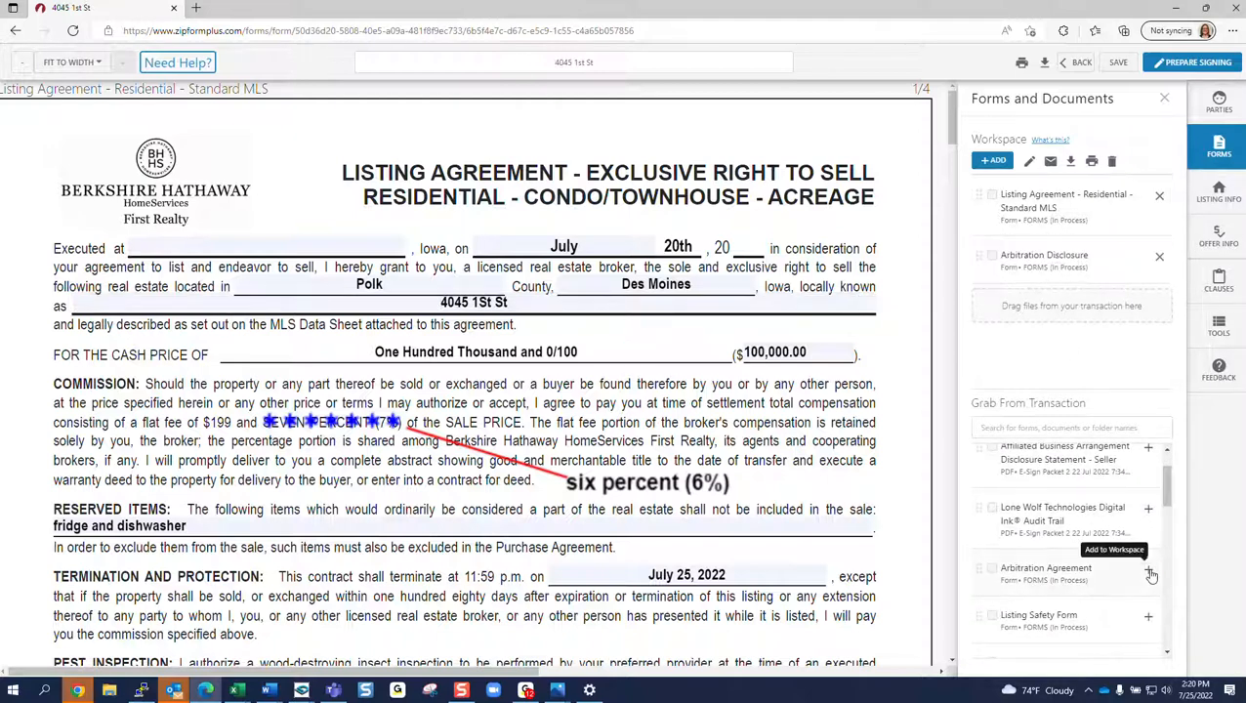
left_click(1151, 576)
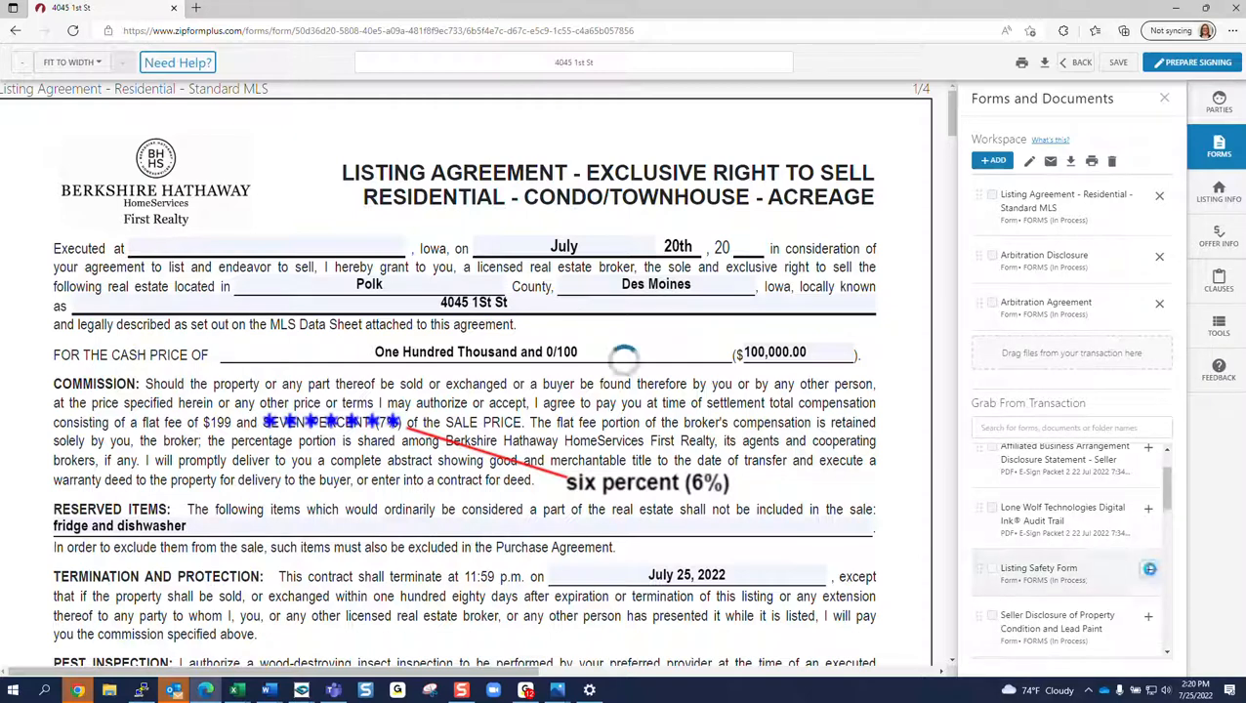
left_click(1151, 576)
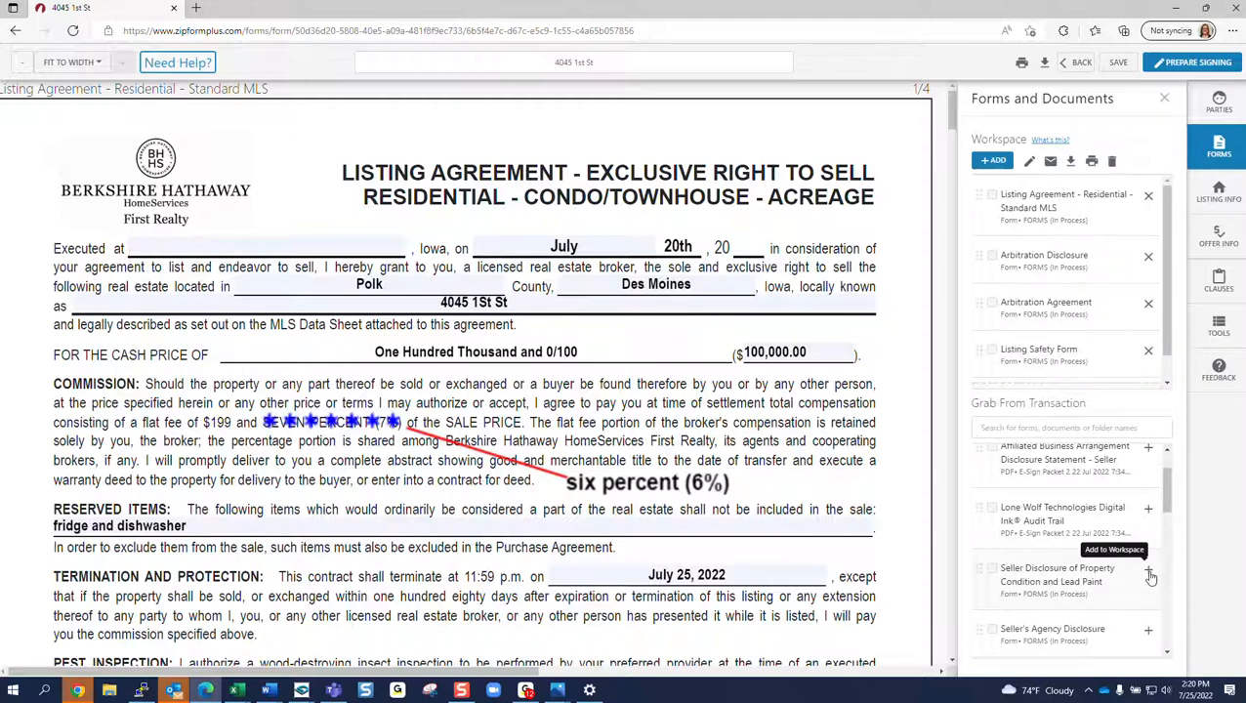
left_click(1151, 576)
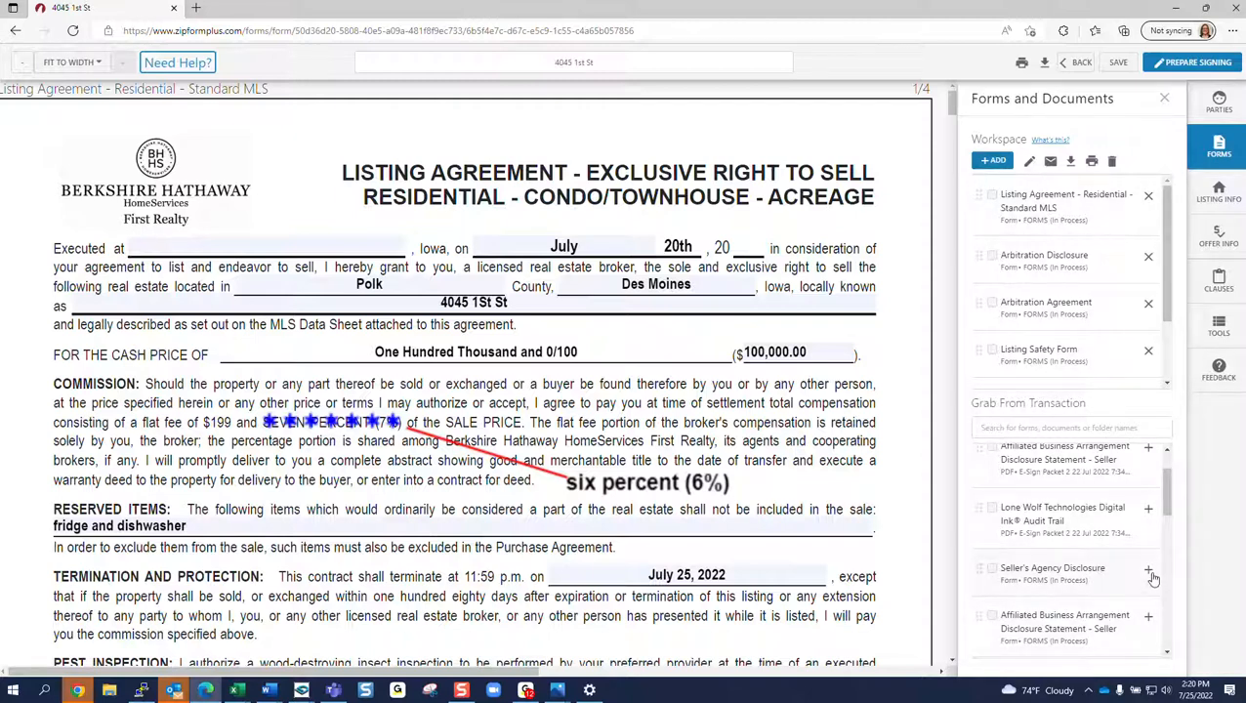
Step: Add the Seller Settlement Services Agreement, Mortgage Verification Form, Home Warranty Acknowledgment and Home Warranty - HSA Brochure to the workspace
scroll(1060, 611, "down", 1)
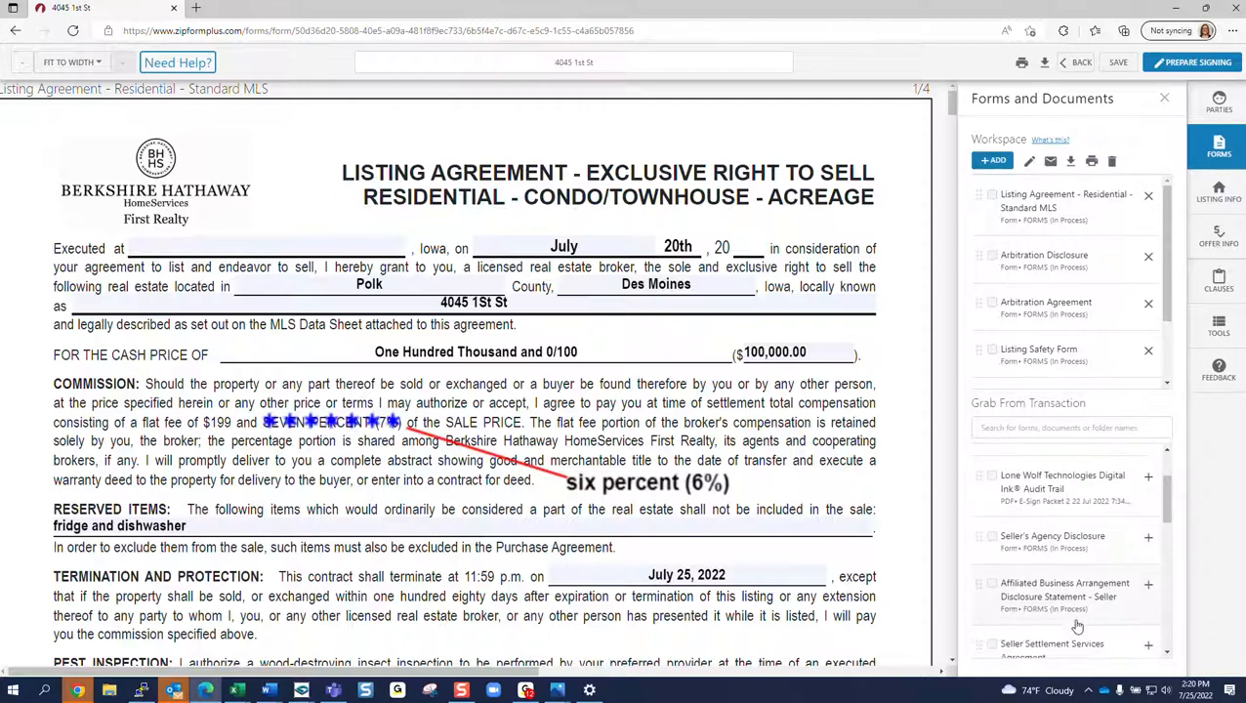
scroll(1068, 602, "down", 3)
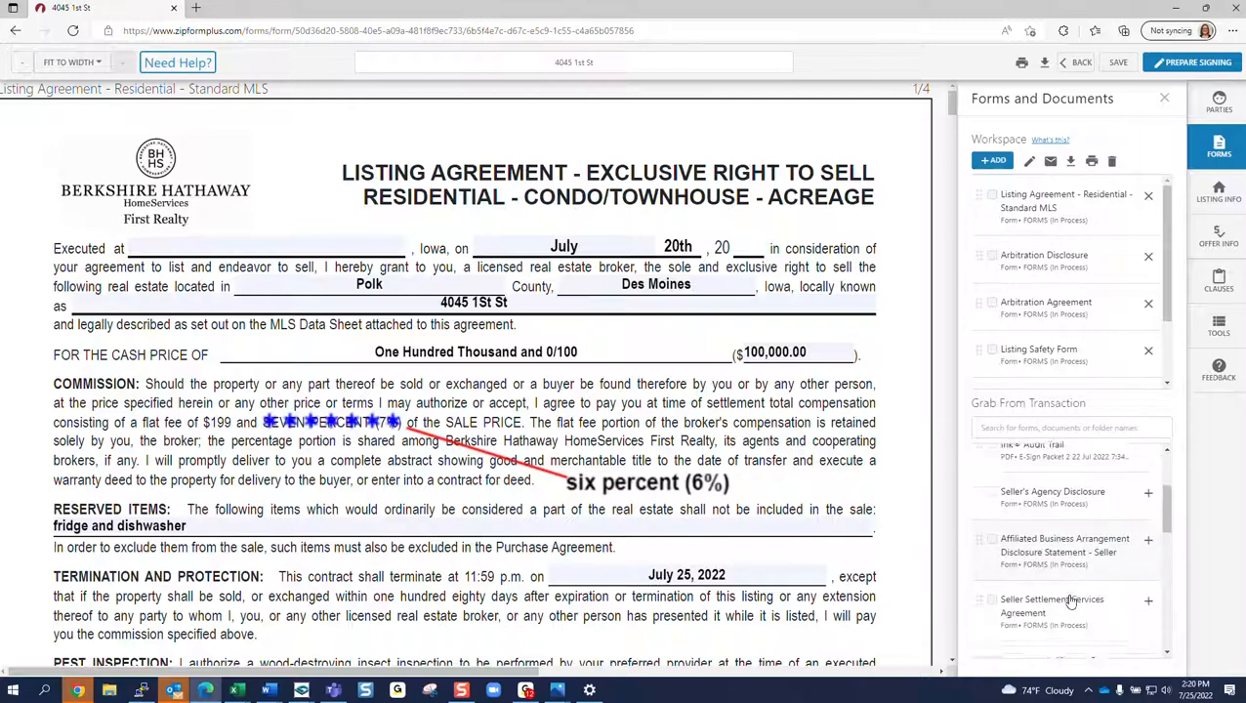
left_click(1149, 549)
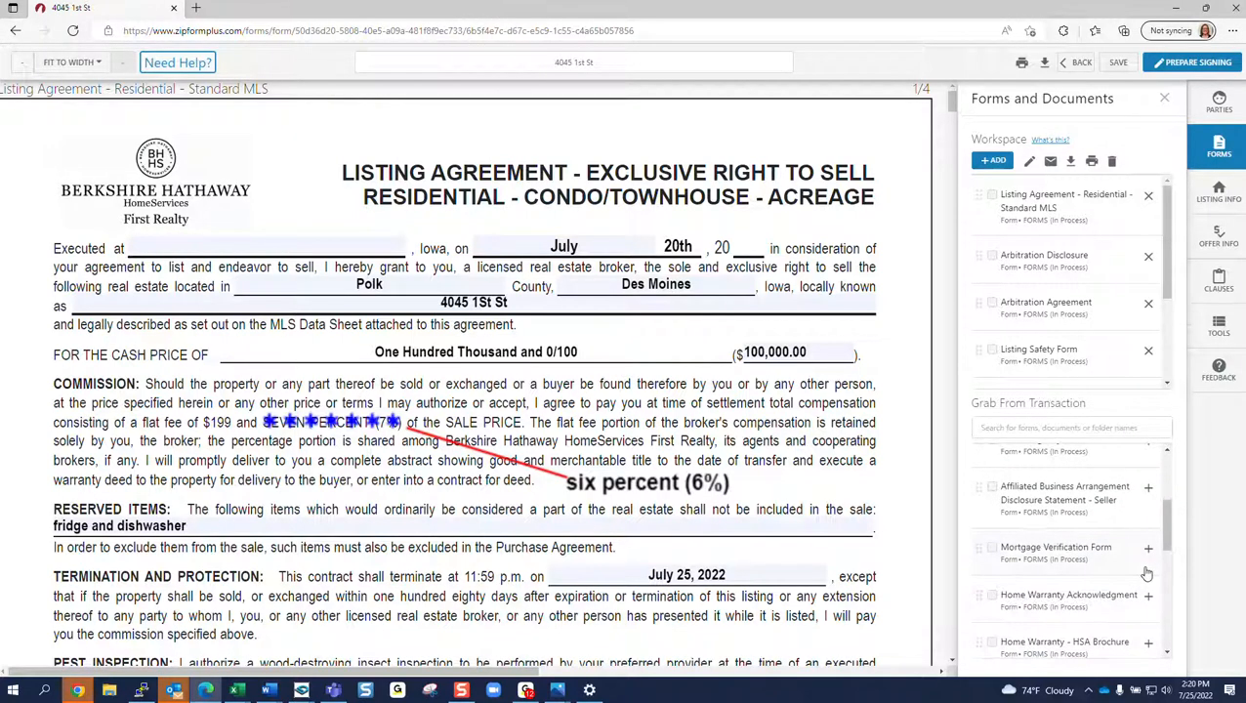
left_click(1147, 552)
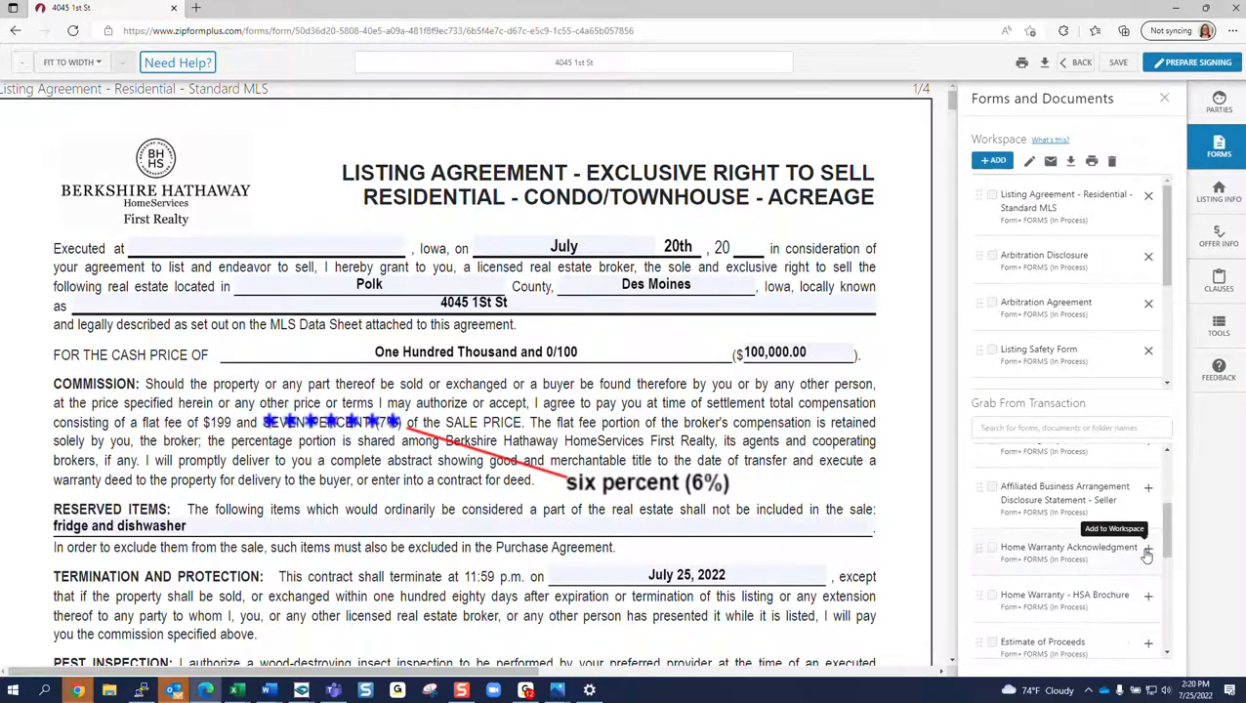
left_click(1148, 553)
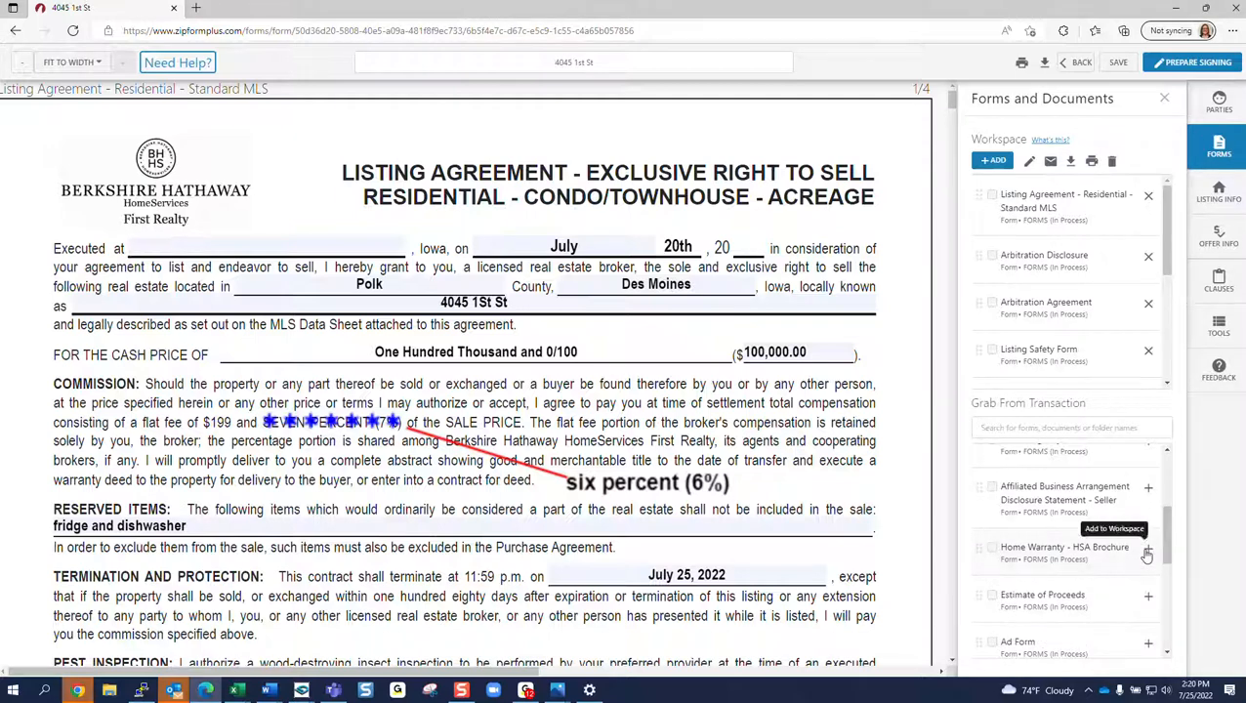
left_click(1147, 550)
Step: Add the Referral - Broker To Broker form from the transaction to the workspace
scroll(1058, 617, "down", 5)
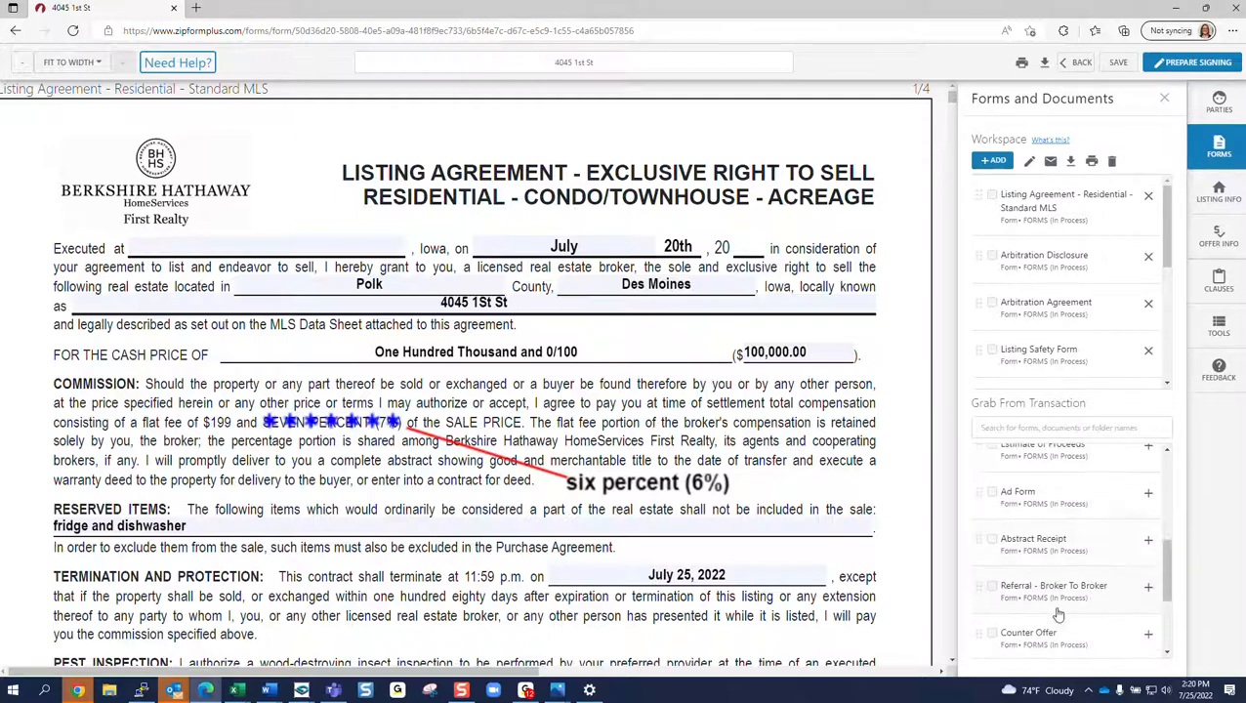
scroll(1058, 618, "down", 2)
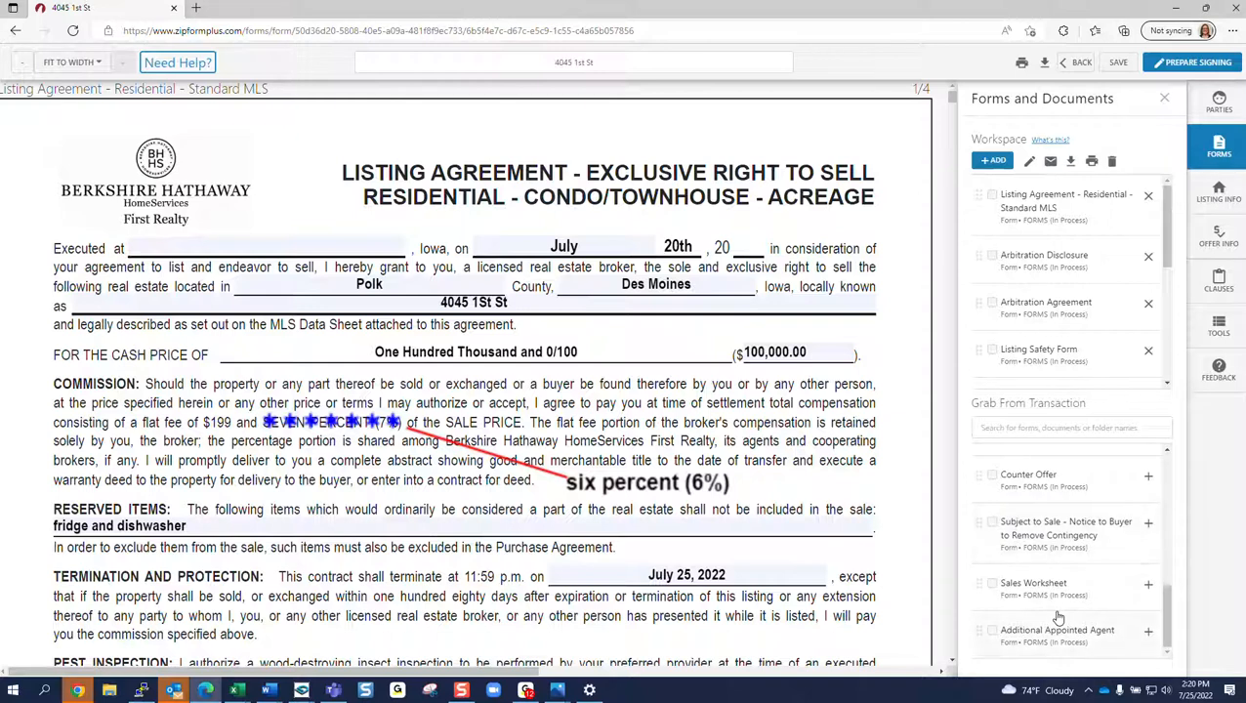
scroll(1058, 617, "up", 2)
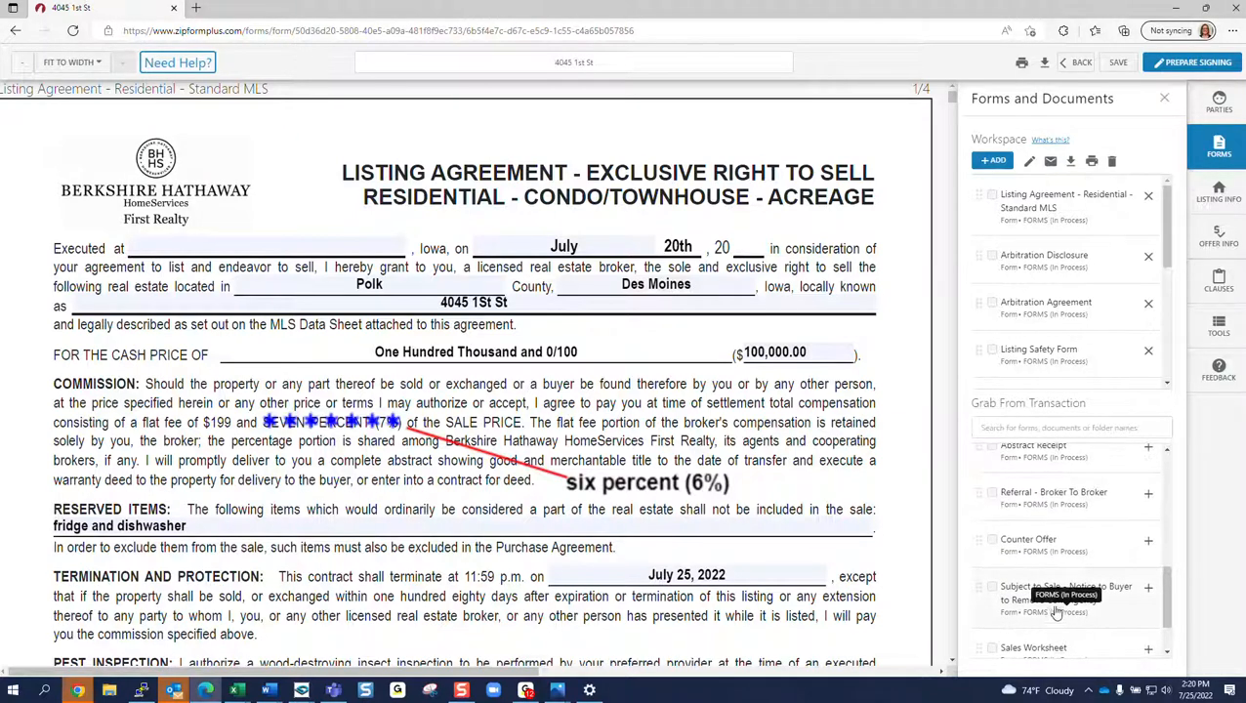
left_click(1149, 494)
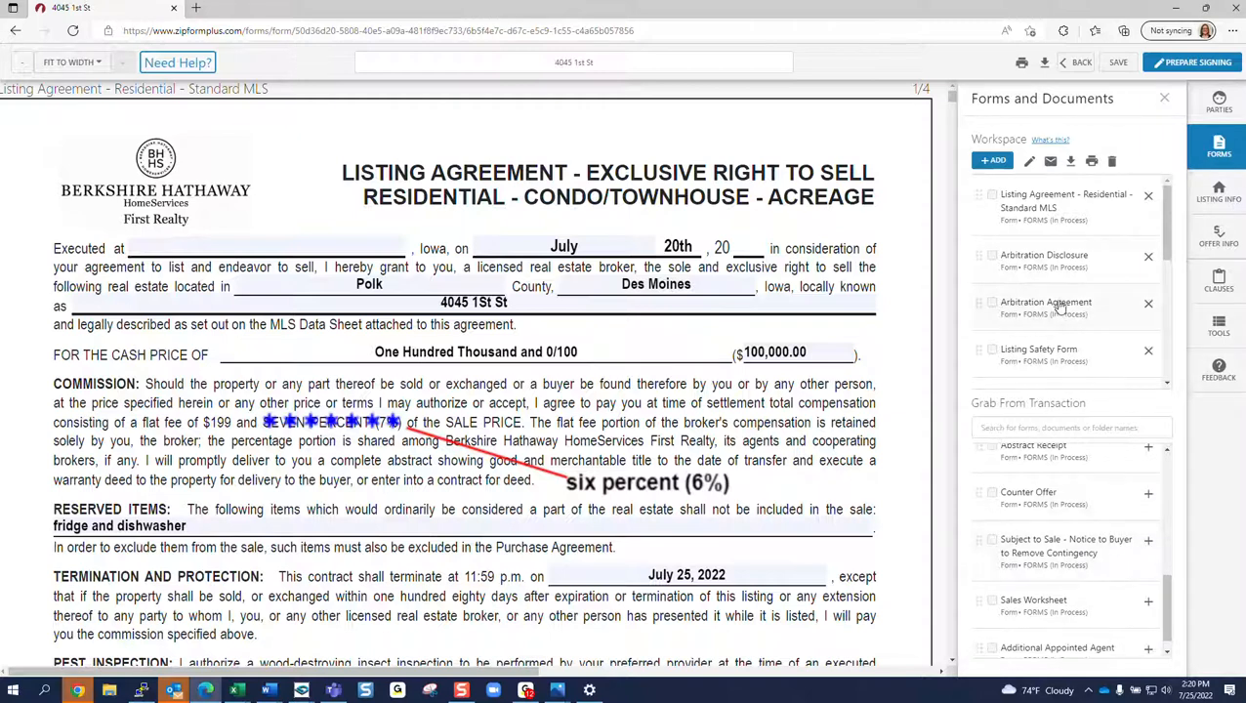
Step: Remove the Referral - Broker To Broker form from the workspace
scroll(1055, 280, "down", 1)
scroll(1055, 280, "down", 4)
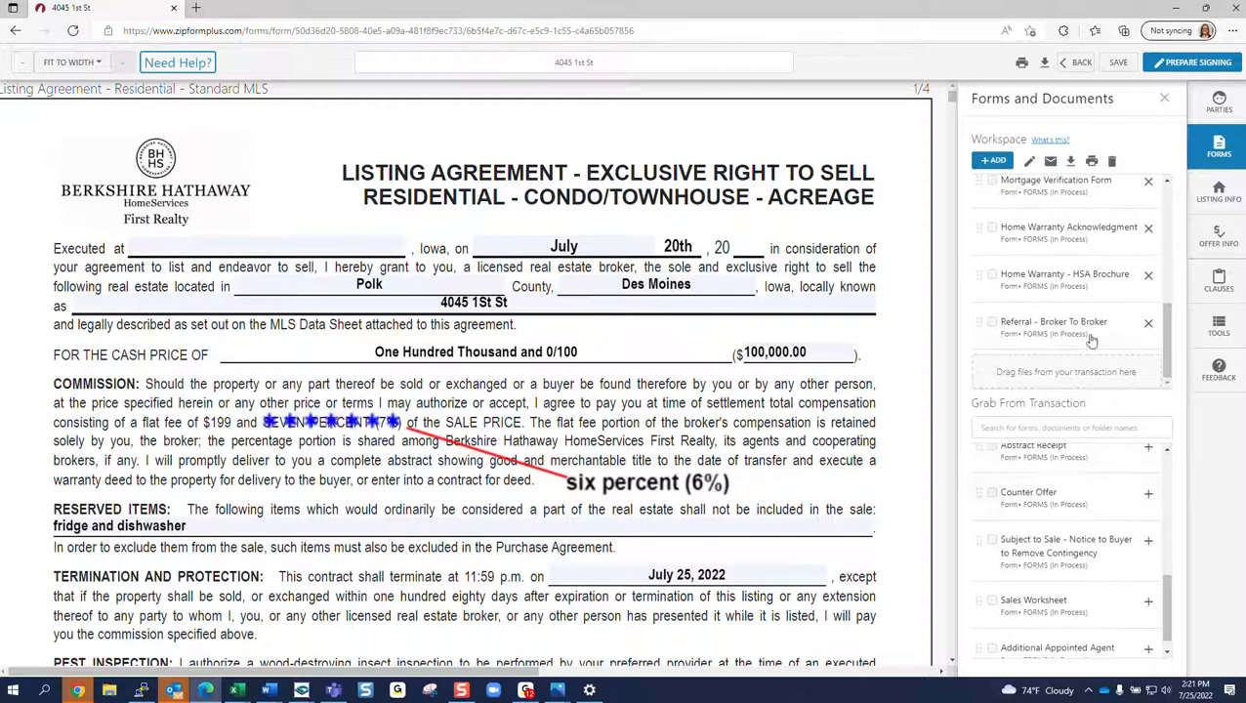
left_click(1149, 323)
scroll(1063, 529, "up", 5)
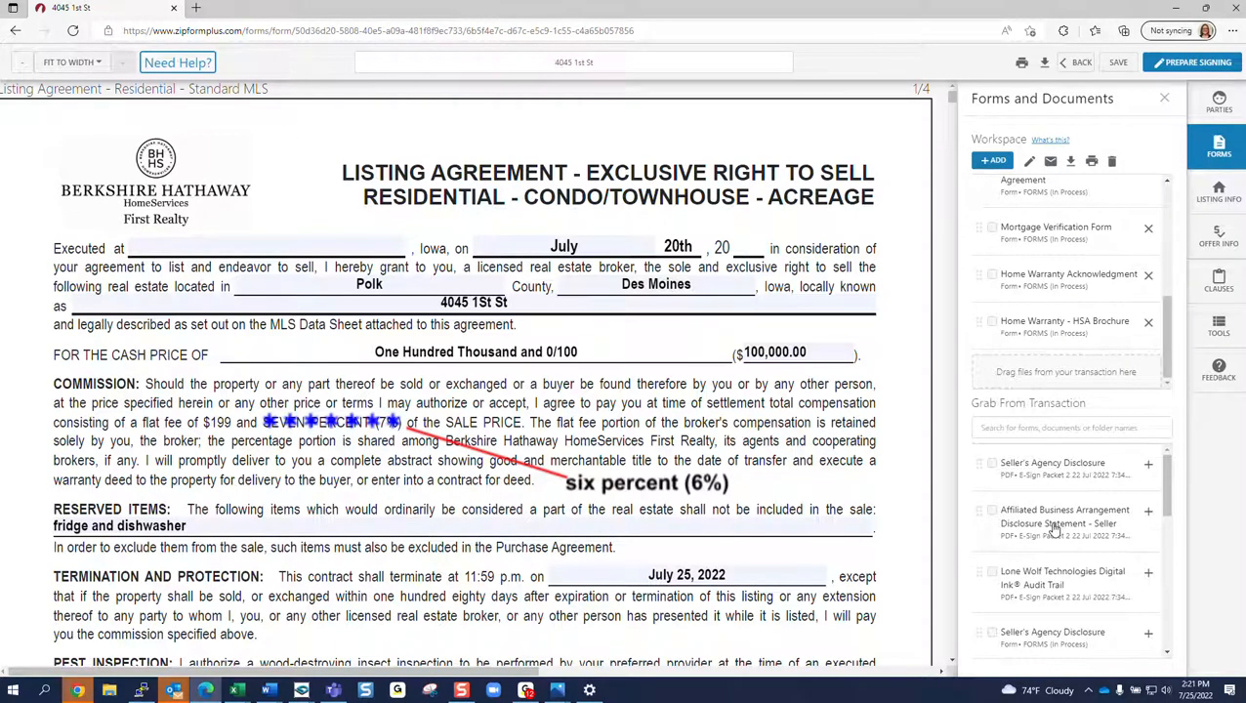
Step: Delete the Referral - Broker To Broker form from the transaction and confirm its removal
scroll(1055, 529, "down", 5)
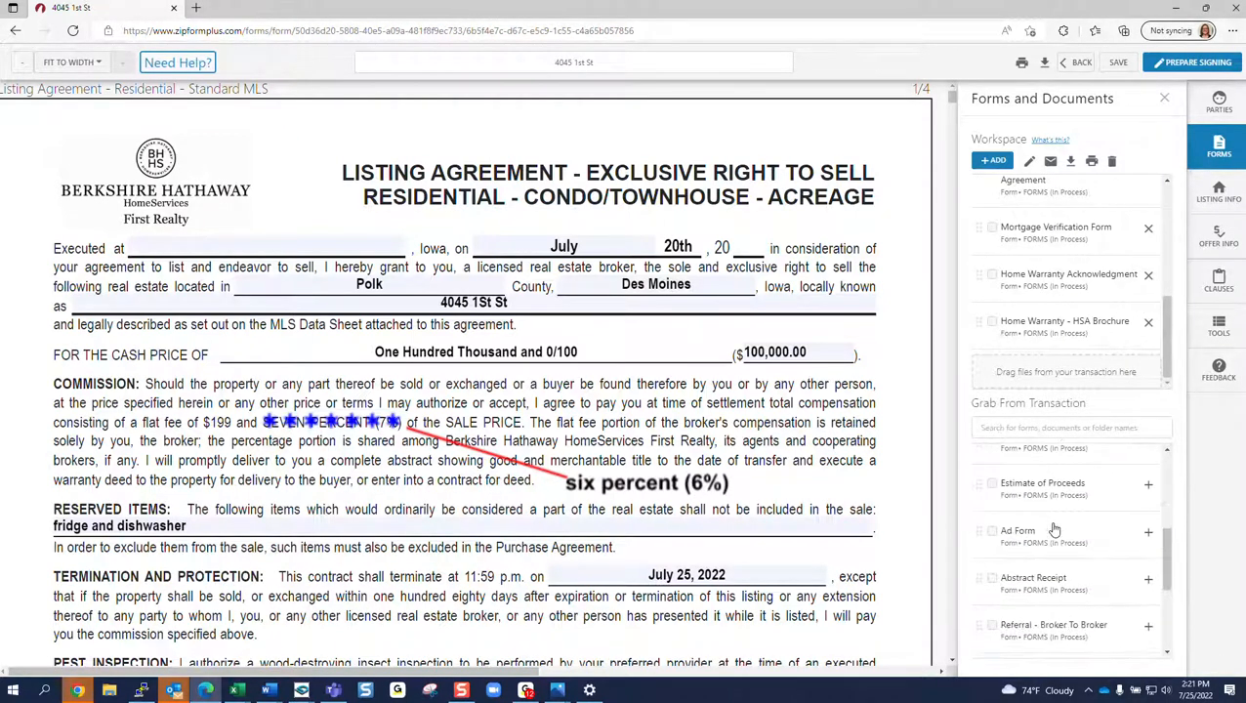
scroll(1055, 528, "down", 1)
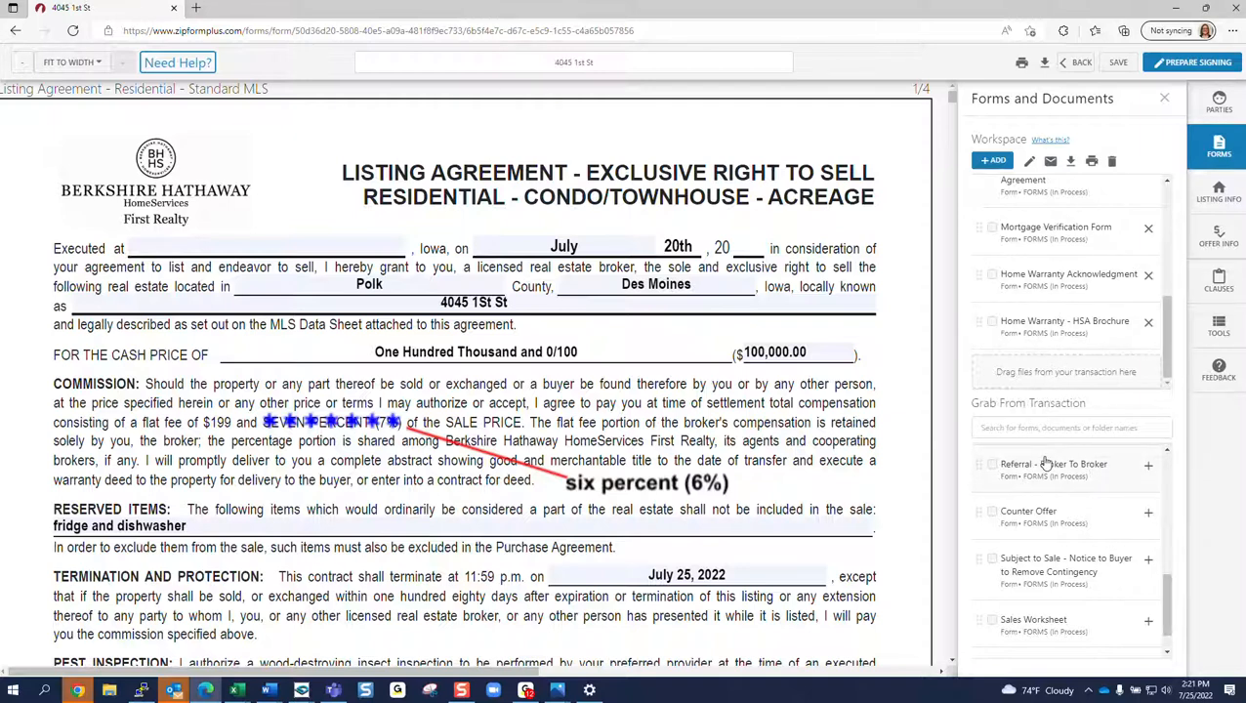
left_click(992, 465)
left_click(1113, 163)
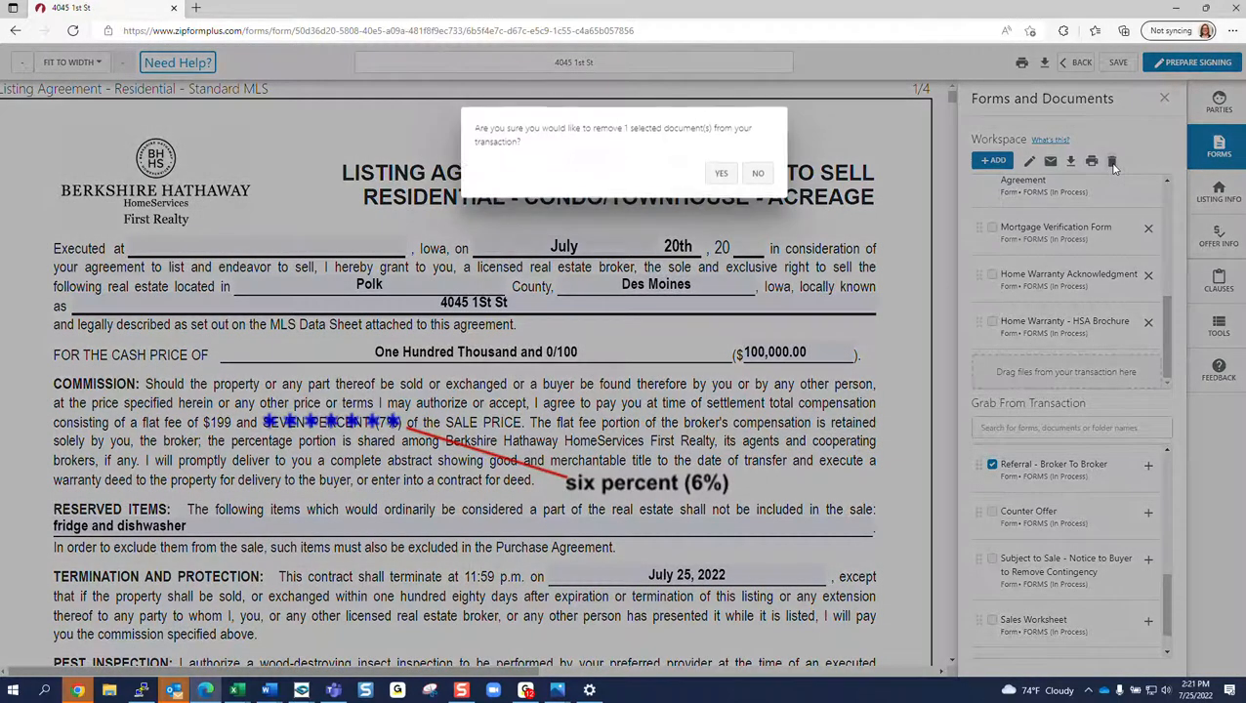
left_click(721, 173)
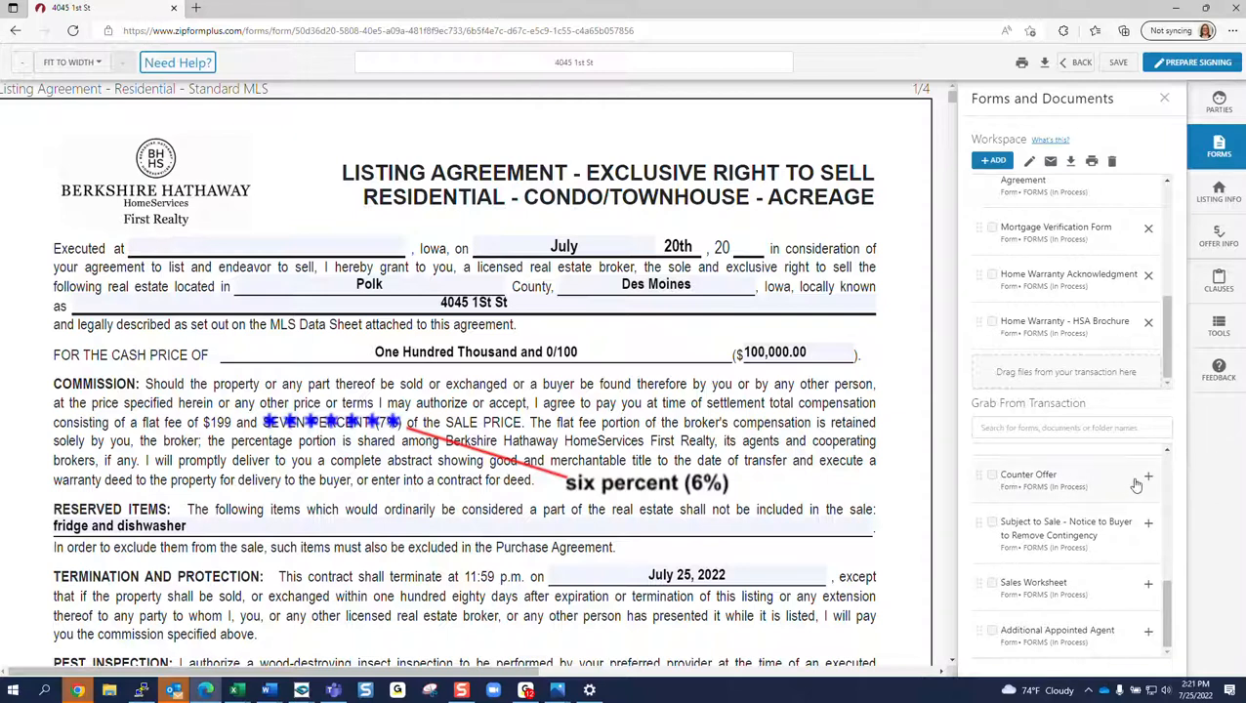
scroll(1093, 465, "up", 2)
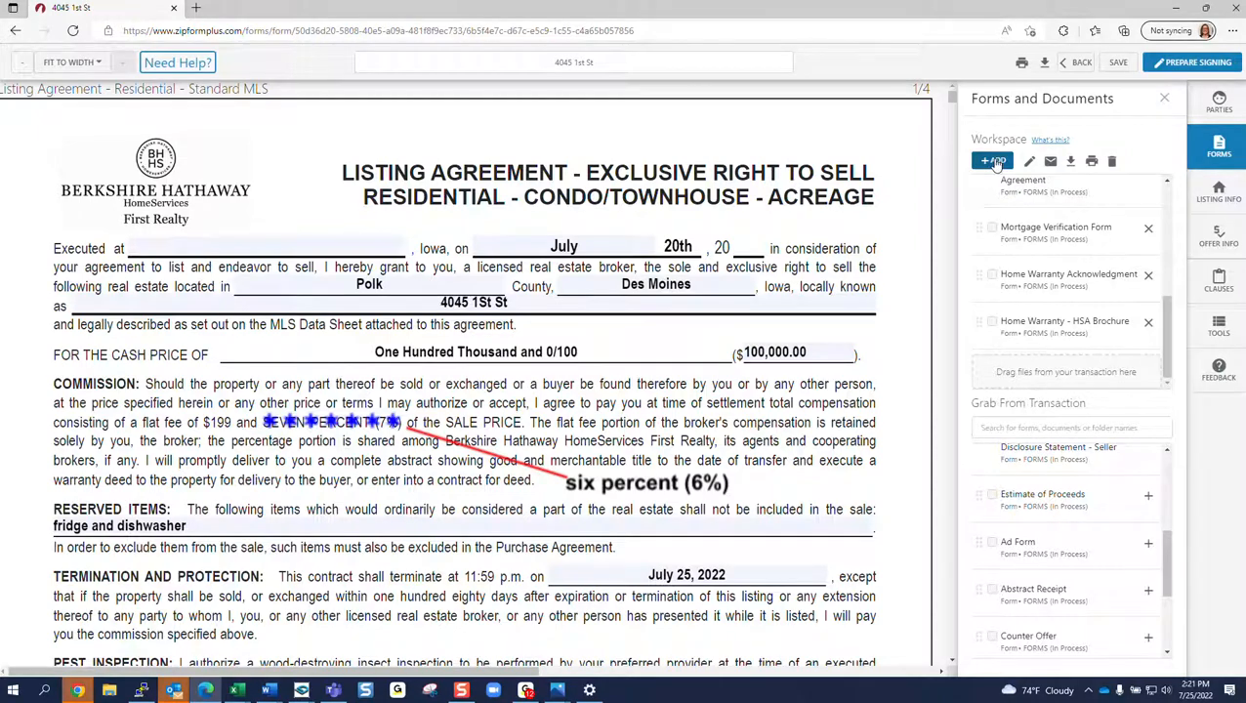
Step: Add the Acknowledgment Agent or Family Member form from the BHHSFR form library and upload the Builder Addendum PDF
left_click(994, 162)
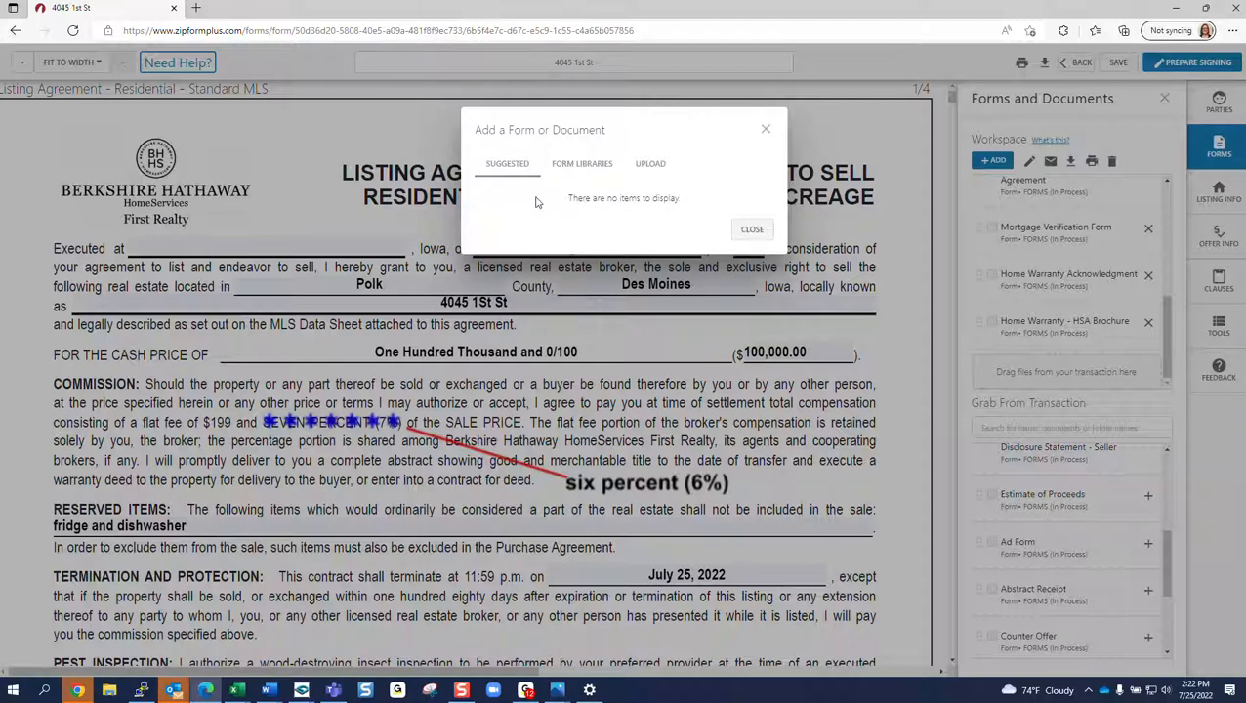
left_click(582, 166)
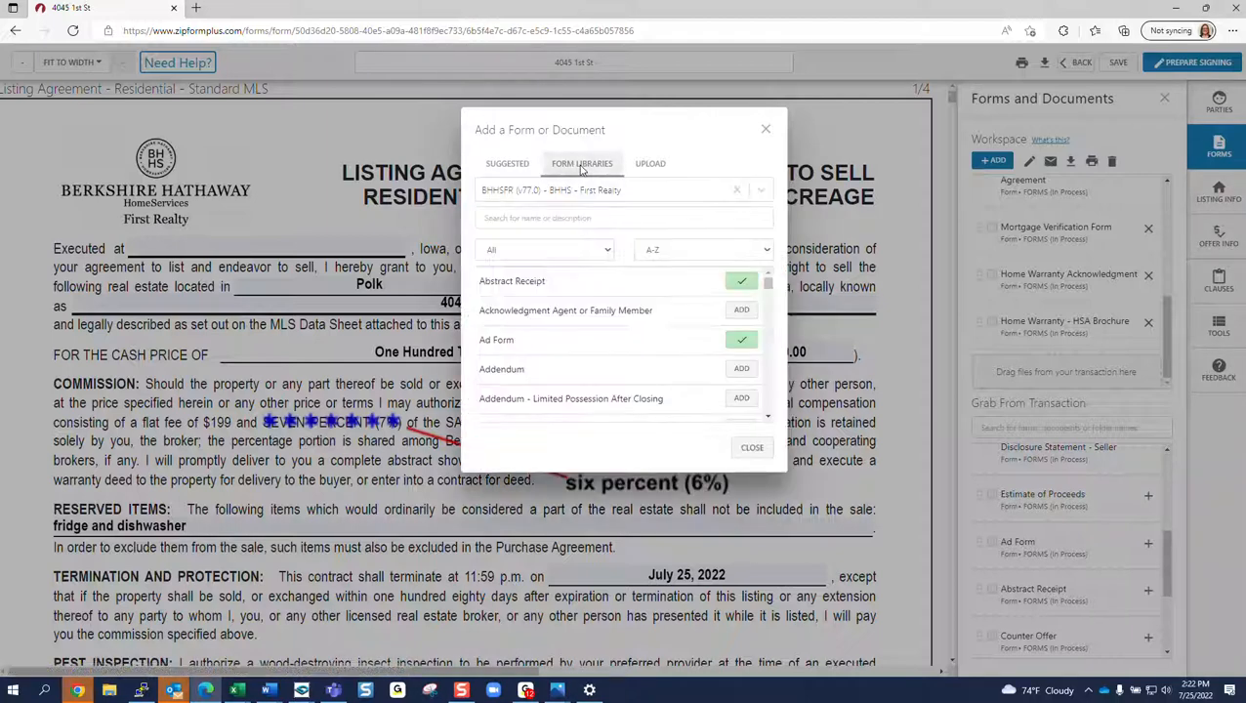
left_click(743, 310)
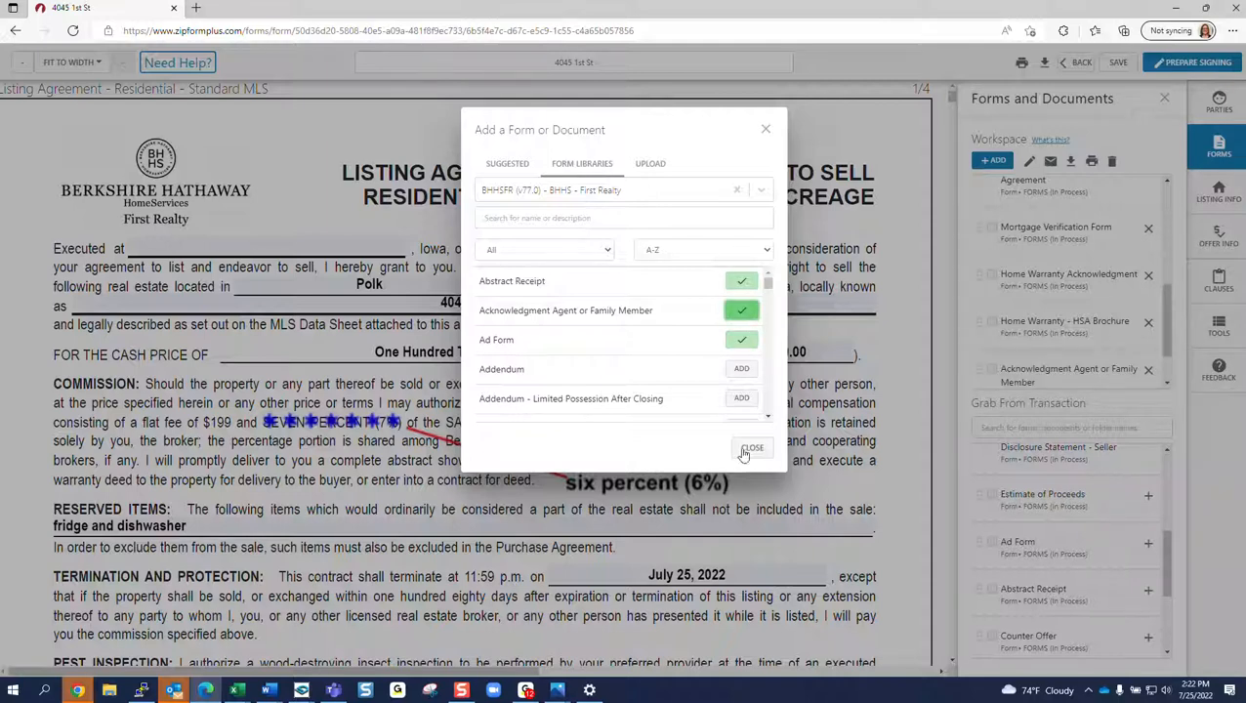
left_click(650, 165)
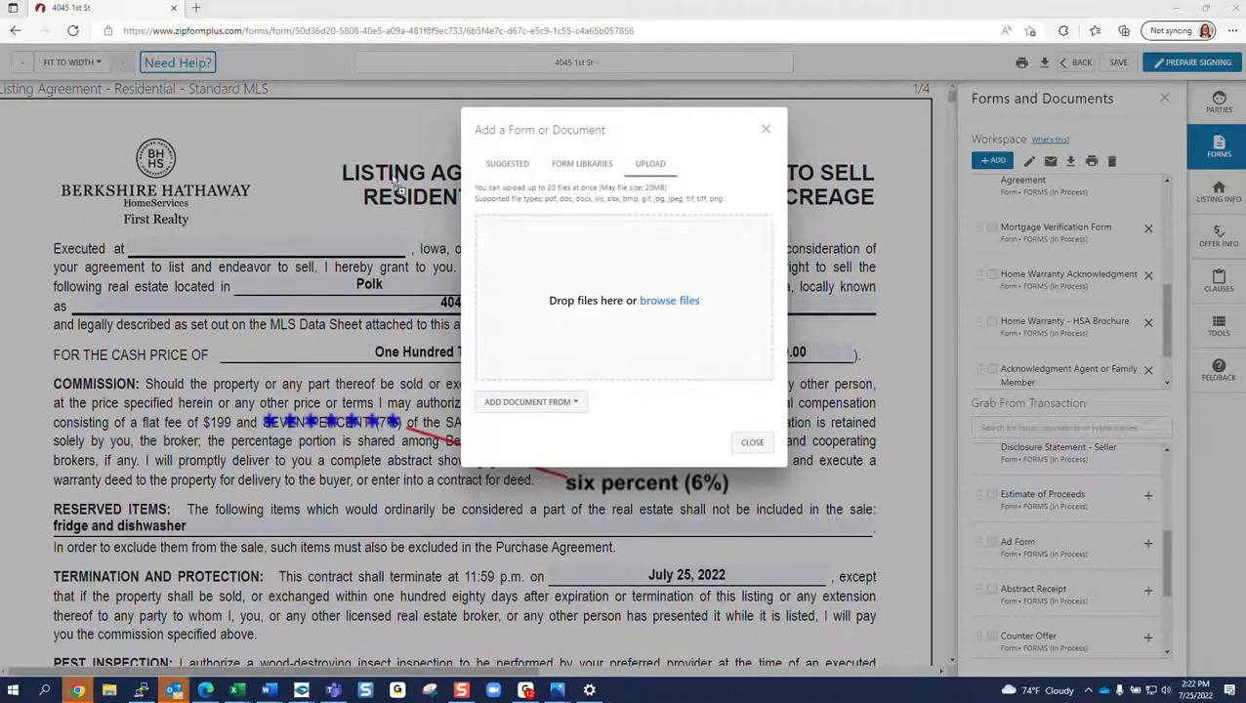
left_click_drag(395, 181, 561, 276)
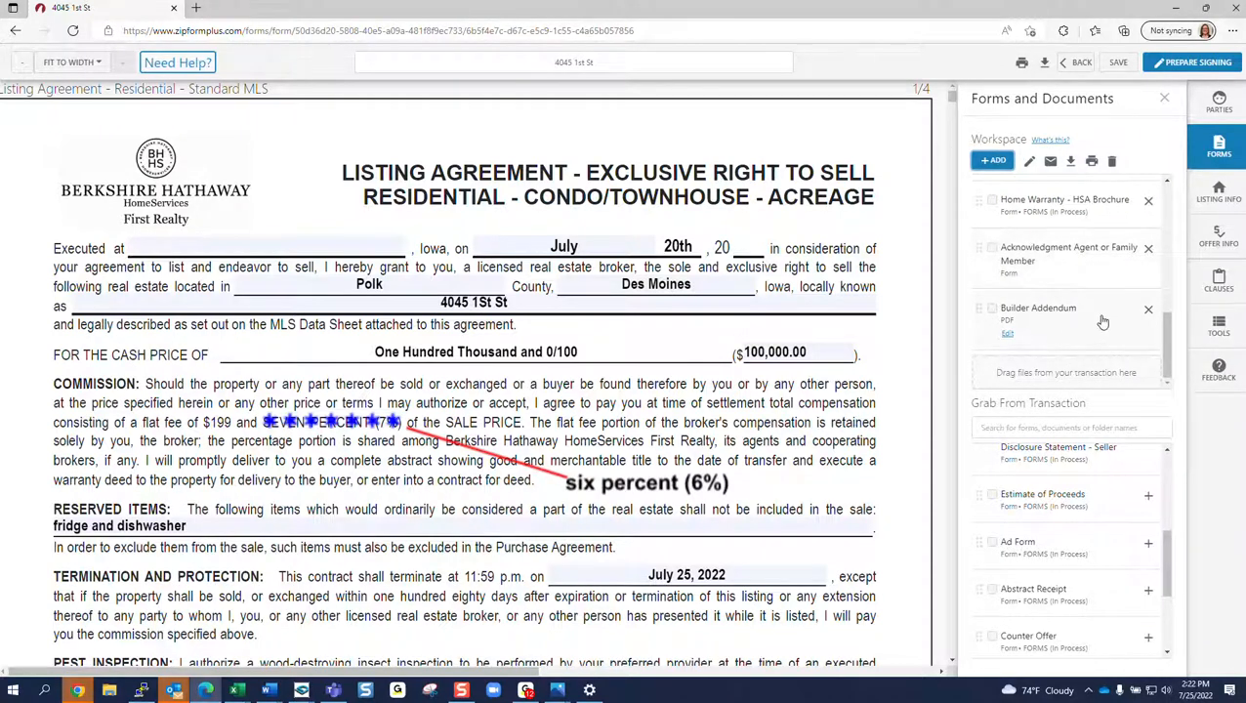
scroll(1069, 321, "up", 1)
scroll(1070, 321, "up", 3)
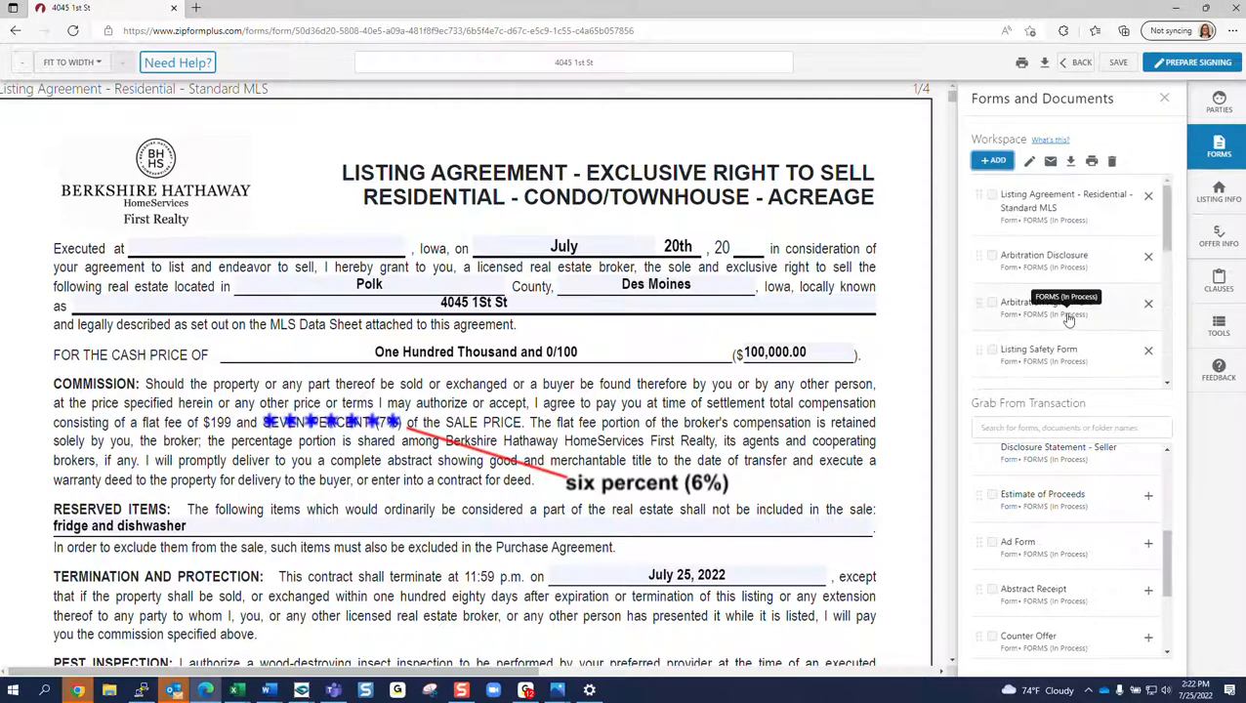
left_click(993, 194)
left_click(992, 255)
left_click(992, 301)
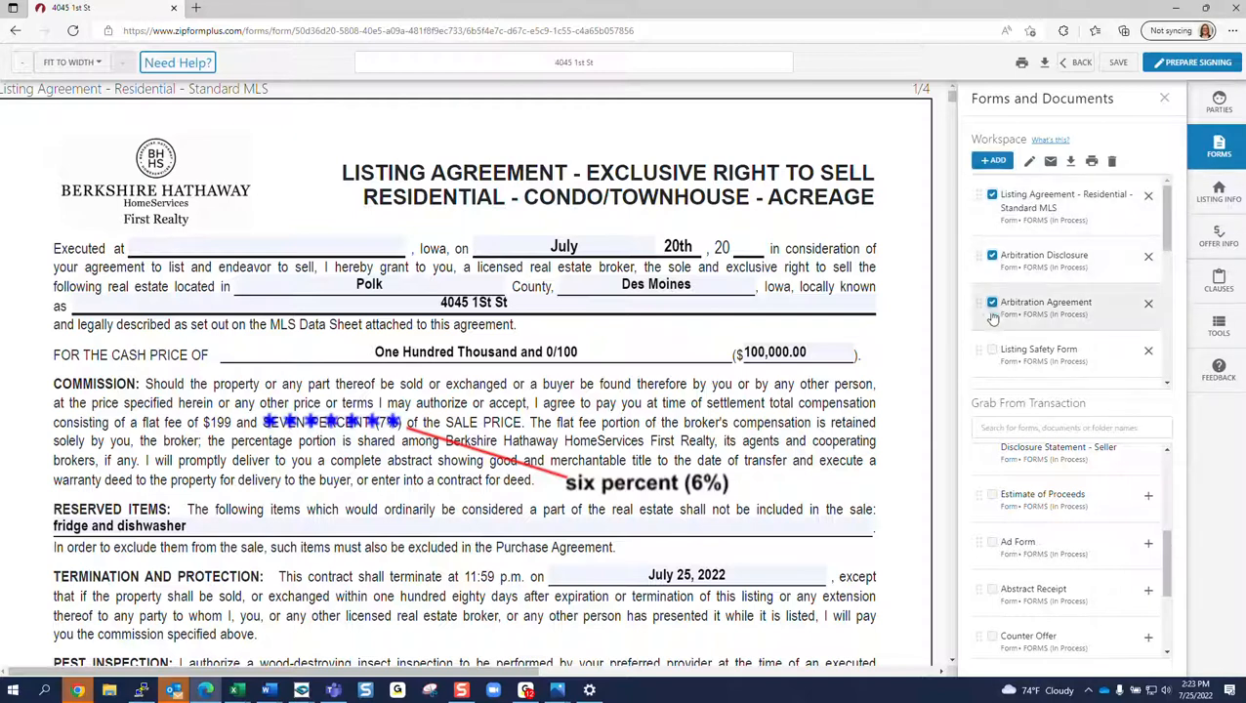
left_click(992, 349)
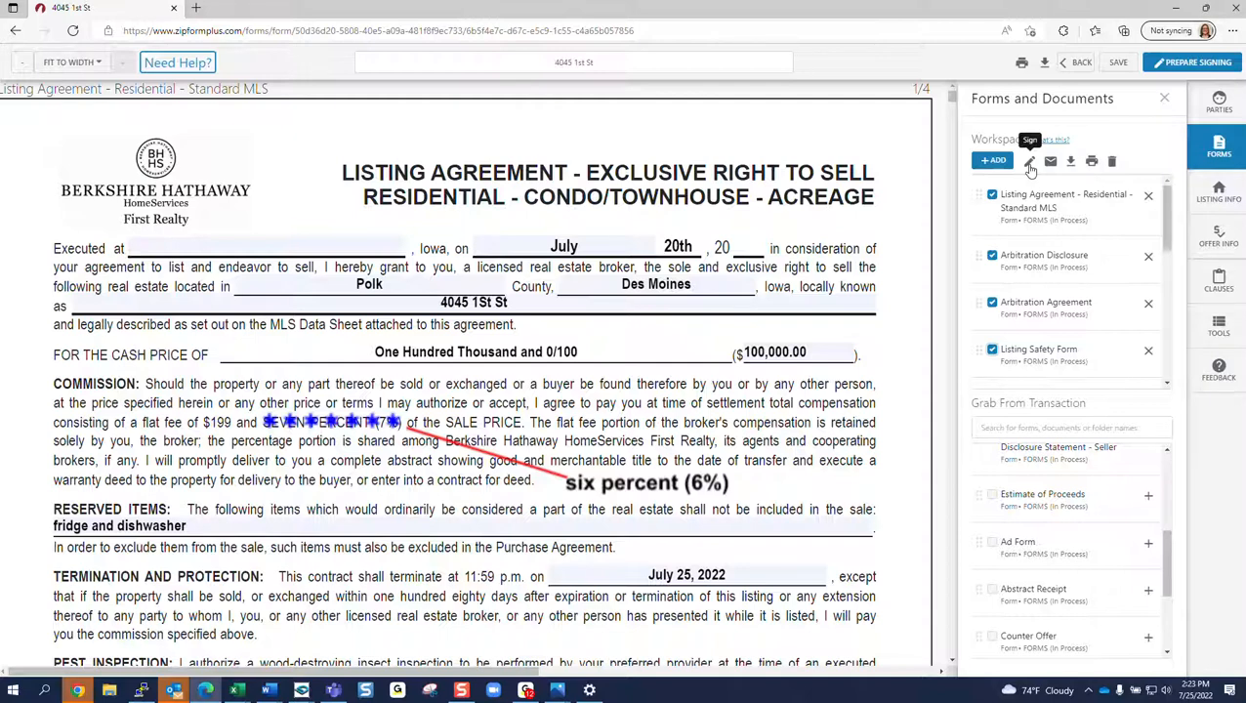
left_click(993, 195)
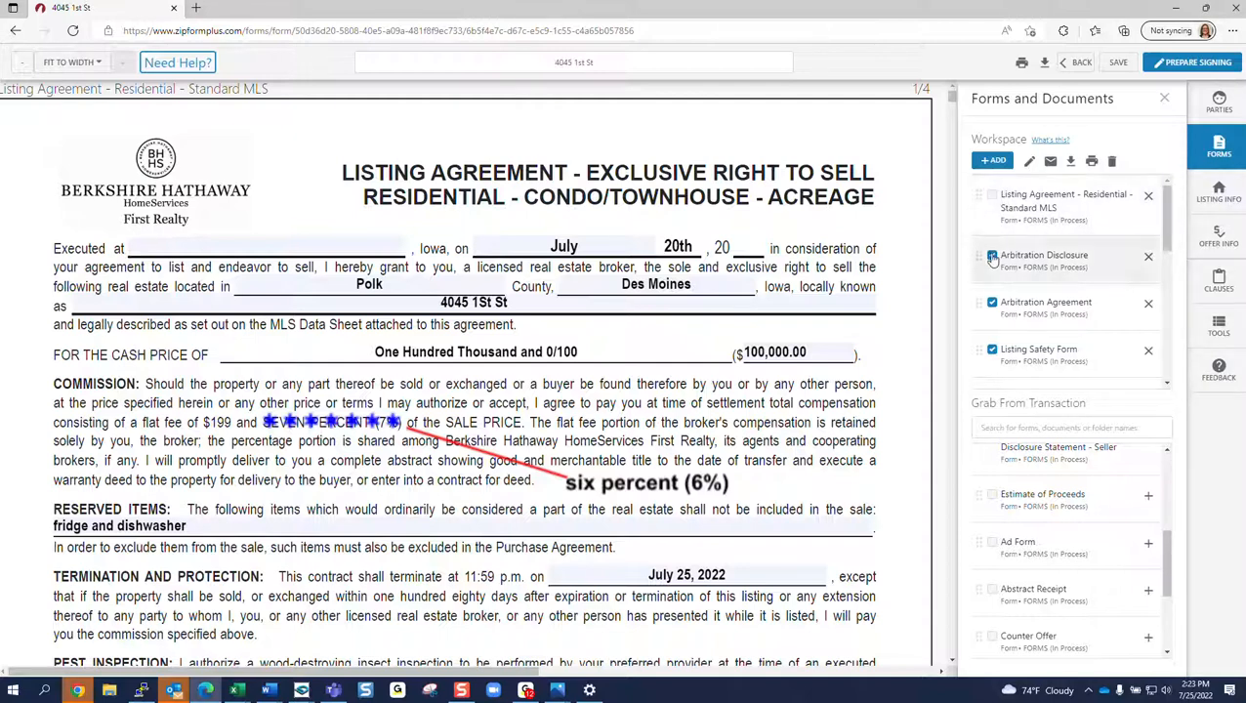
left_click(992, 257)
left_click(992, 303)
left_click(992, 350)
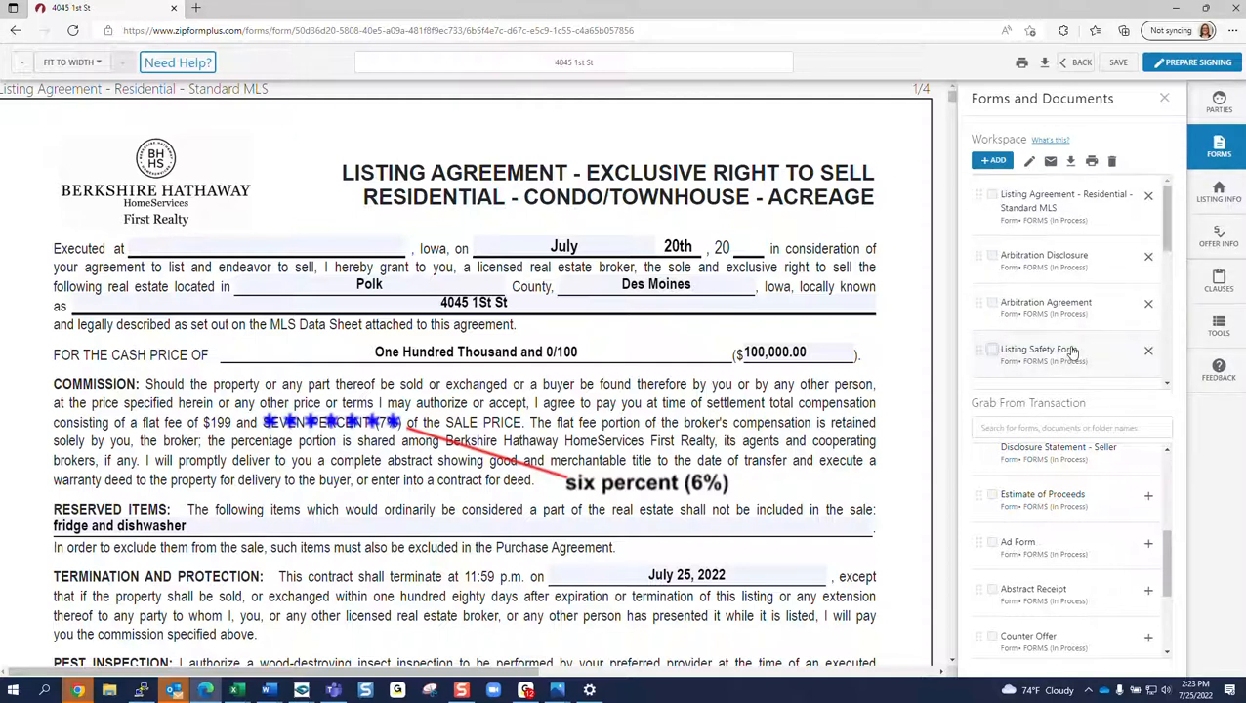
Step: Open the print version of only the Arbitration Disclosure, close it, and clear the form's selection
left_click(991, 259)
left_click(1092, 161)
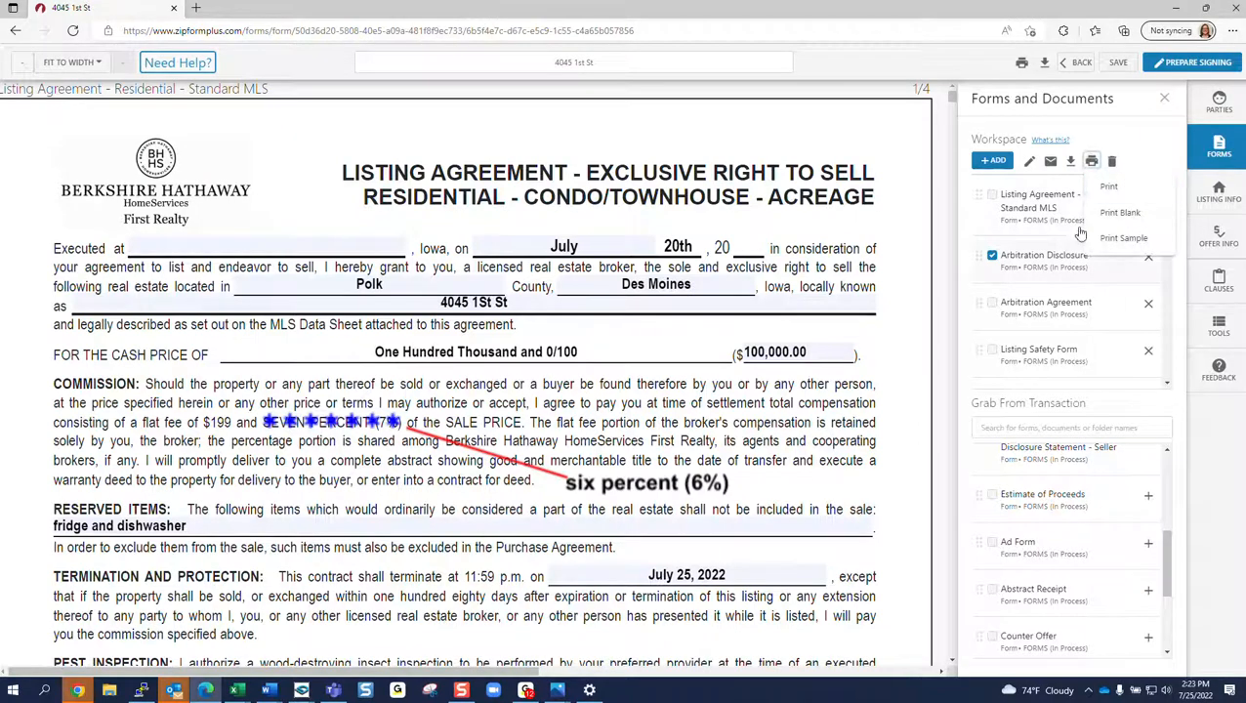
left_click(1123, 186)
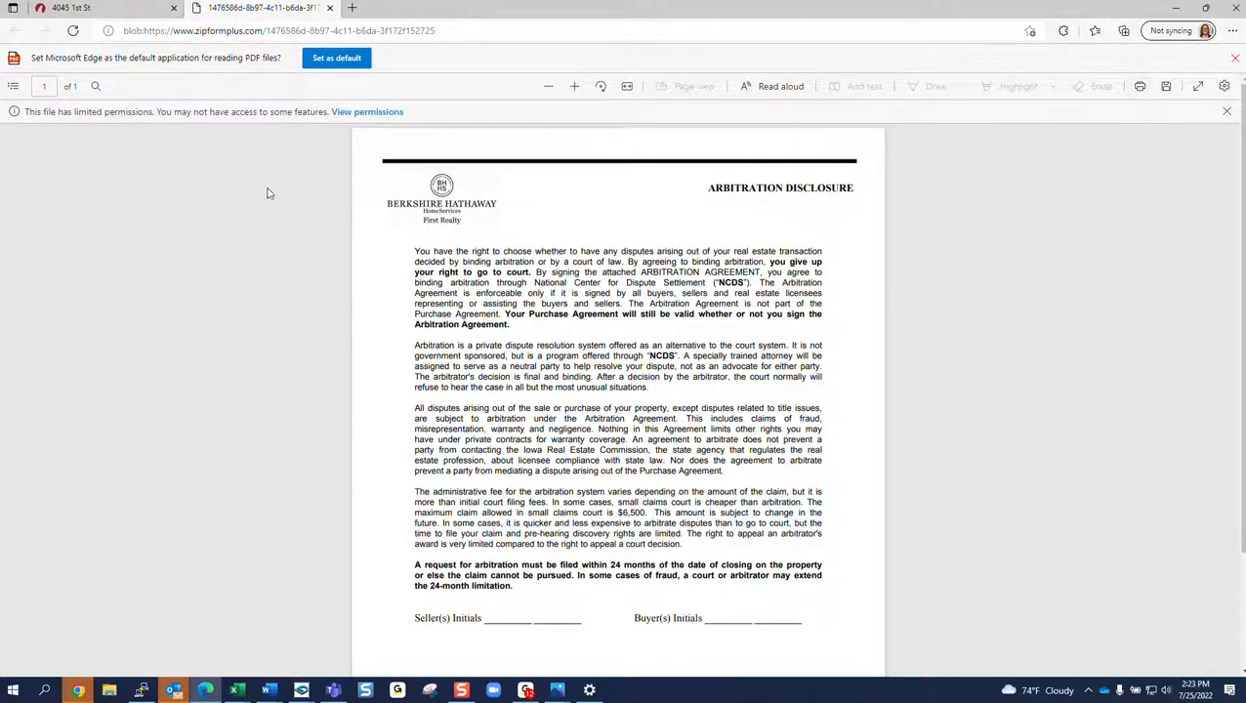
left_click(329, 7)
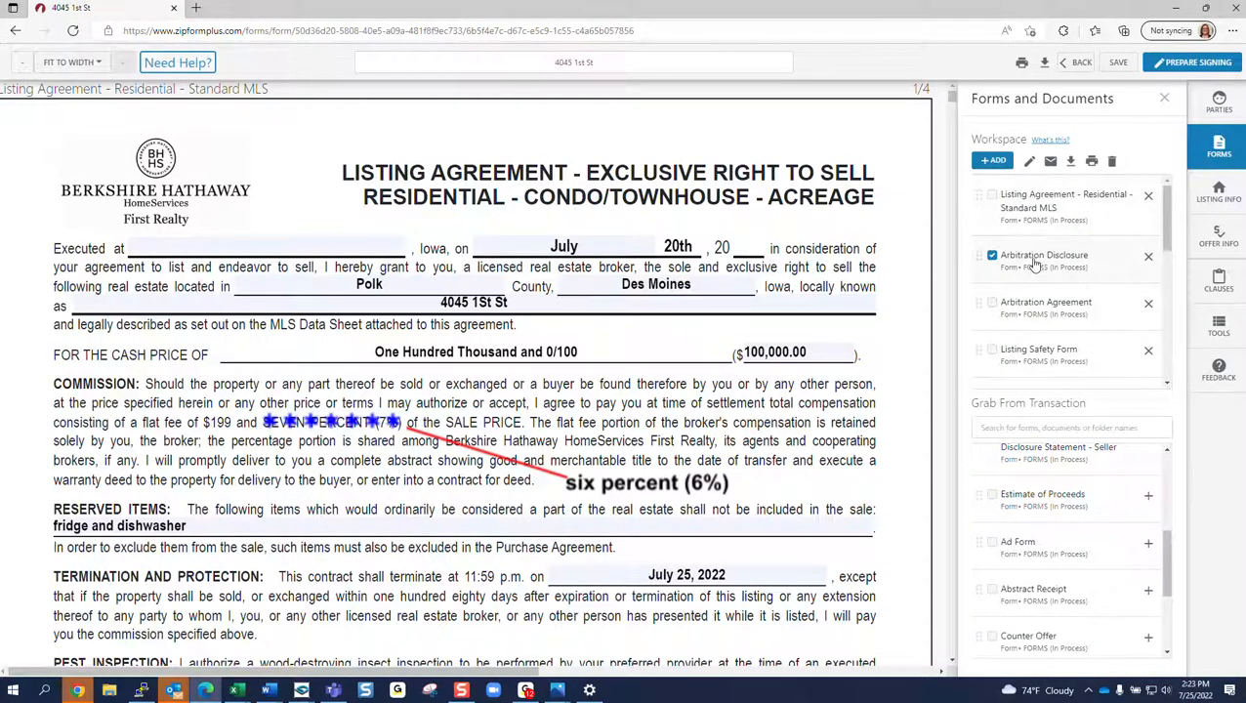
left_click(991, 256)
Step: Save the workspace forms and return to the transaction's documents
left_click(1118, 61)
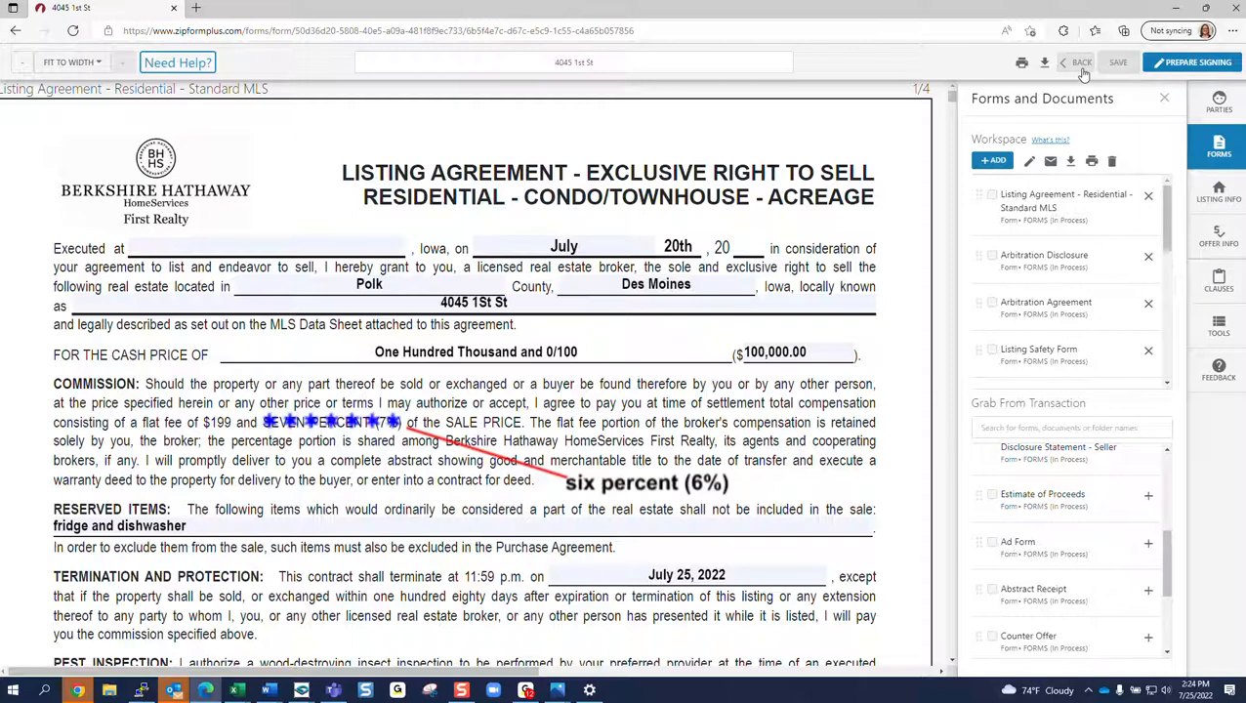
left_click(1083, 68)
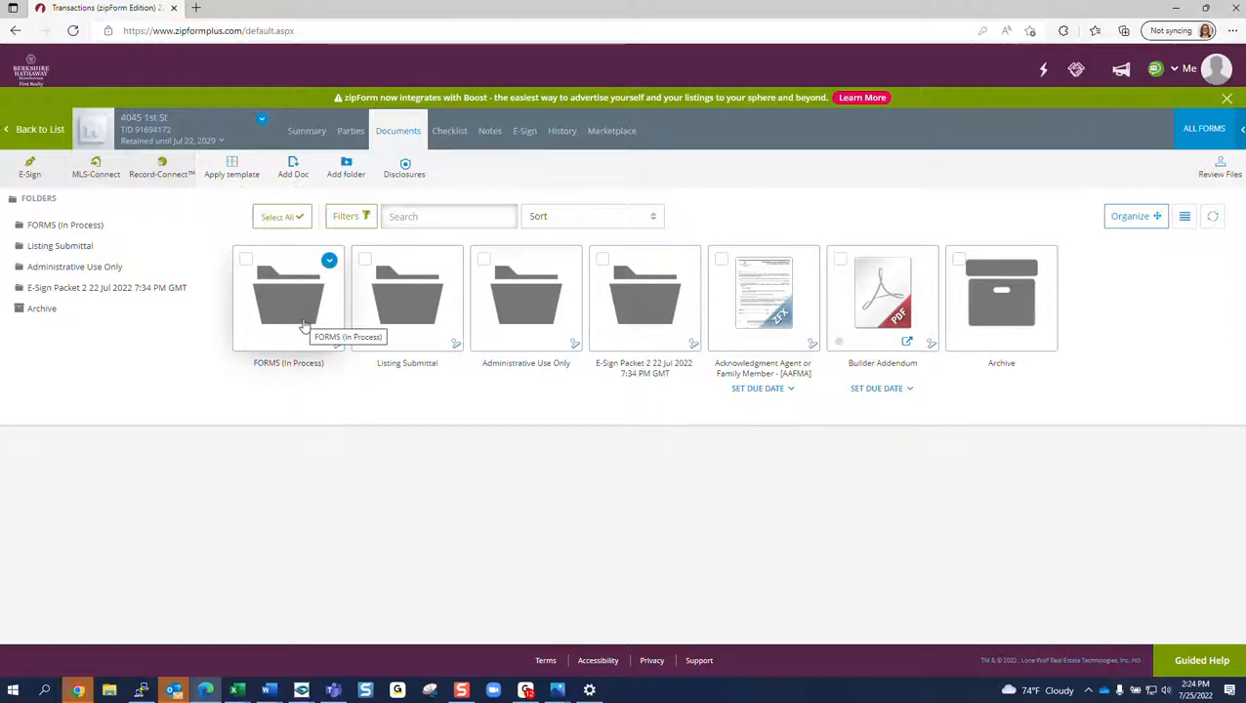
Step: Reopen the Listing Agreement - Residential - Standard MLS from the FORMS (In Process) folder with the previous workspace
left_click(304, 325)
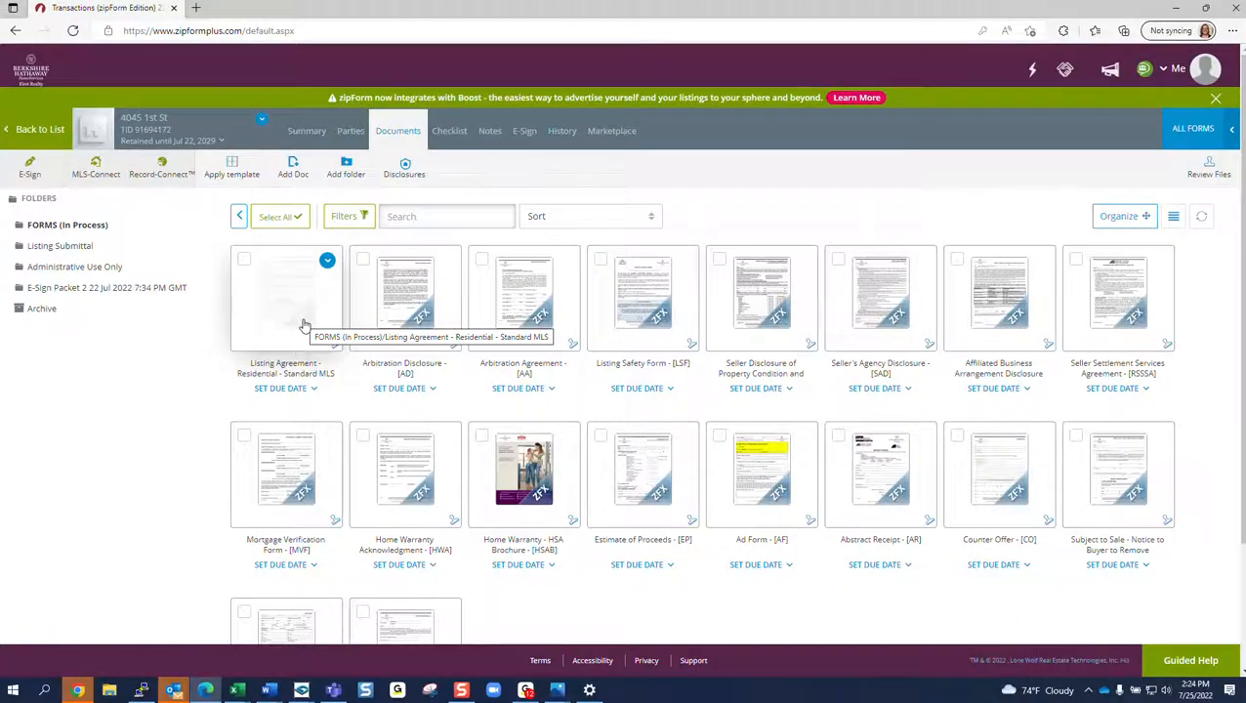
left_click(304, 325)
left_click(797, 208)
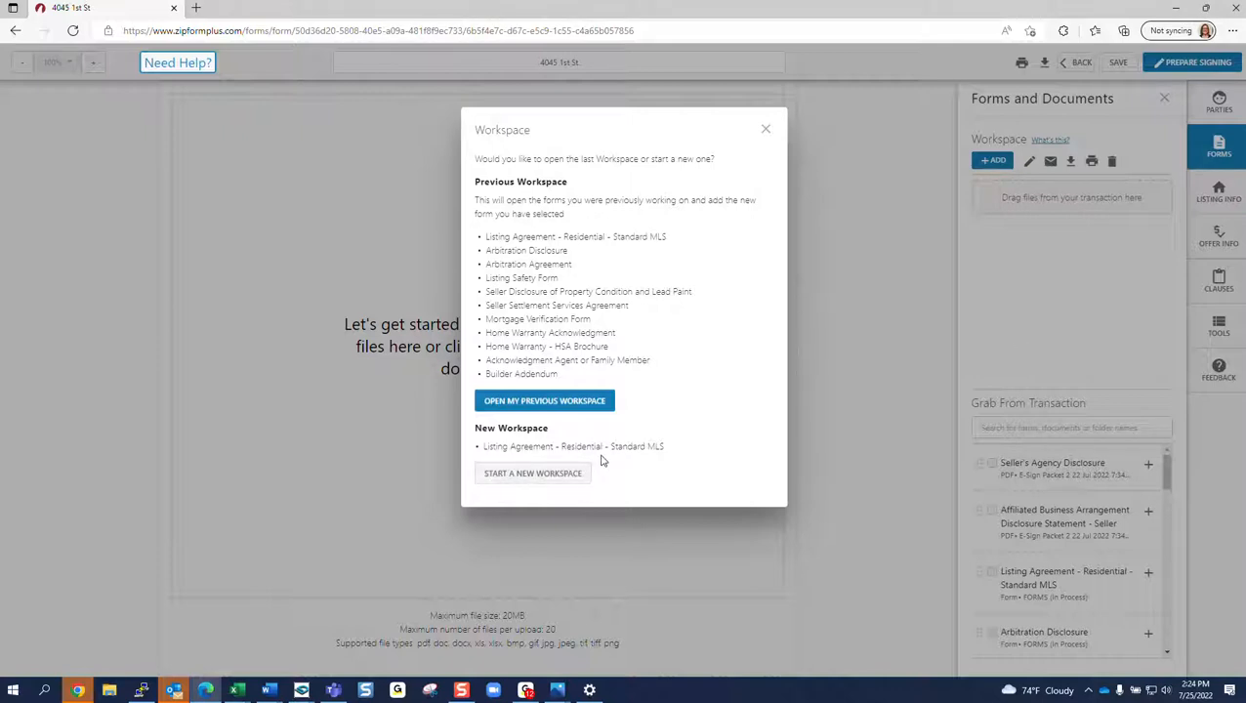
left_click(523, 403)
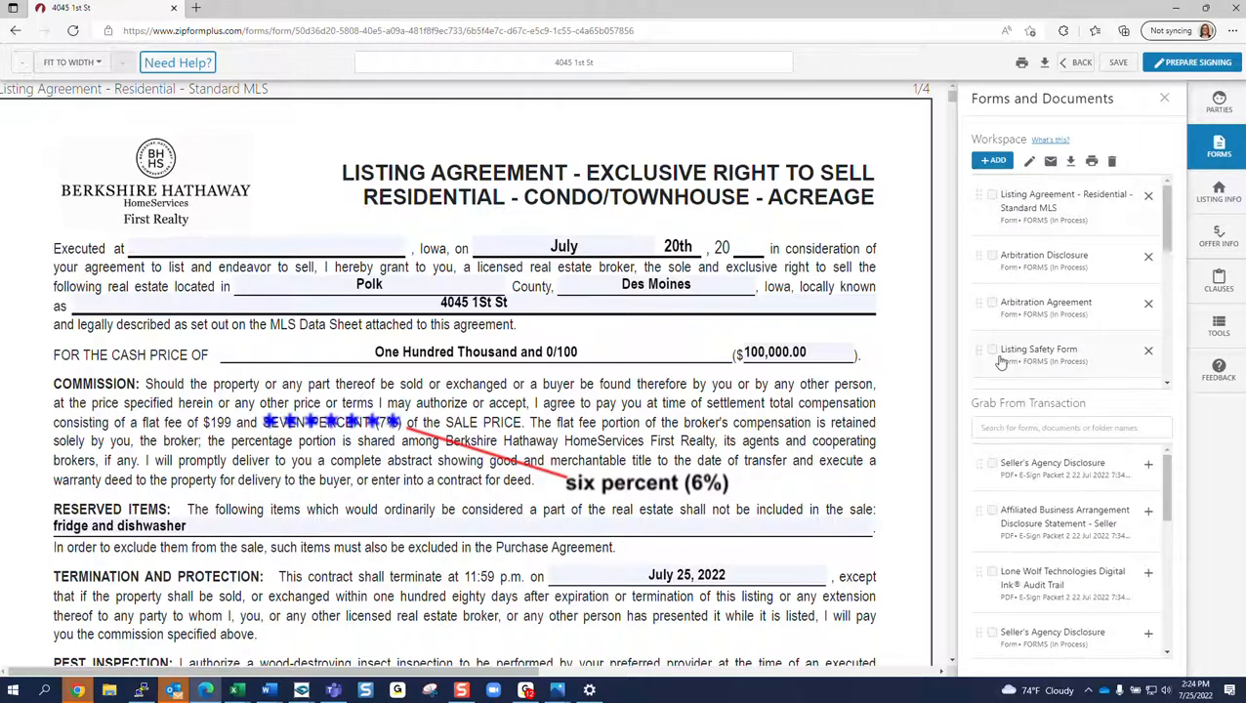
Step: Choose Midland Title & Escrow as the closing service provider in the Listing Agreement's Closing section
scroll(1026, 357, "down", 3)
scroll(1026, 356, "up", 3)
scroll(637, 283, "down", 10)
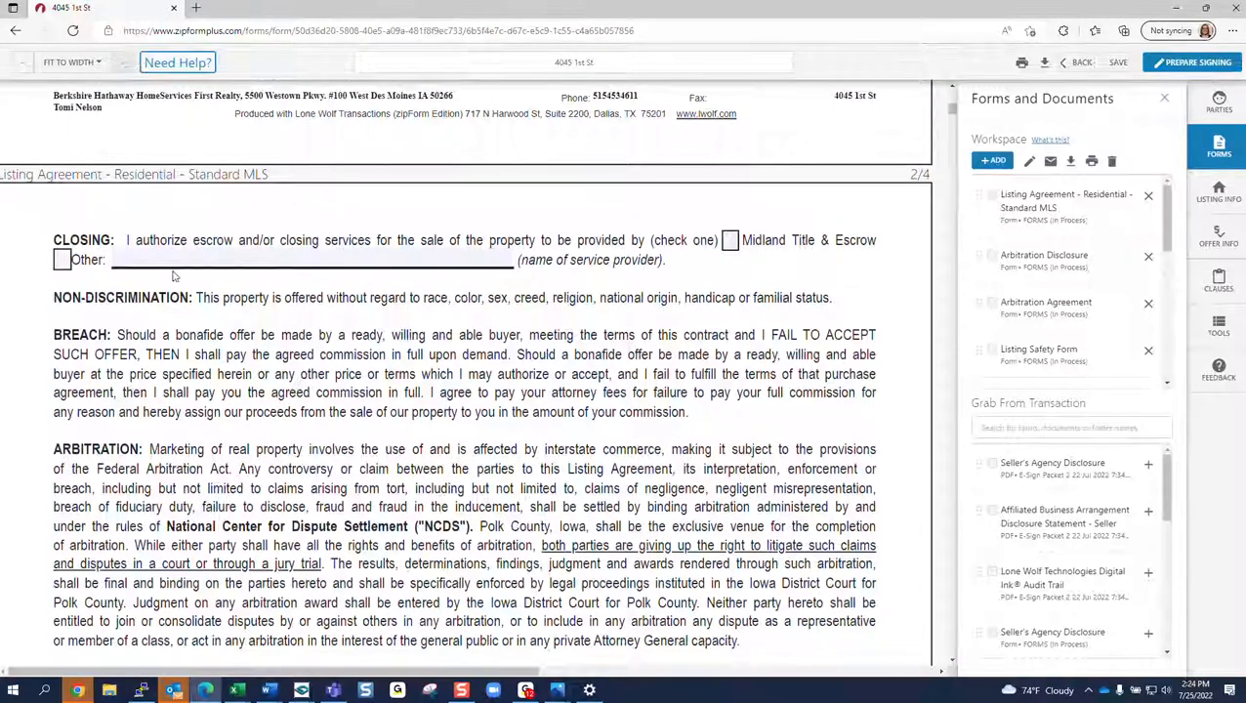
left_click(63, 260)
left_click(163, 259)
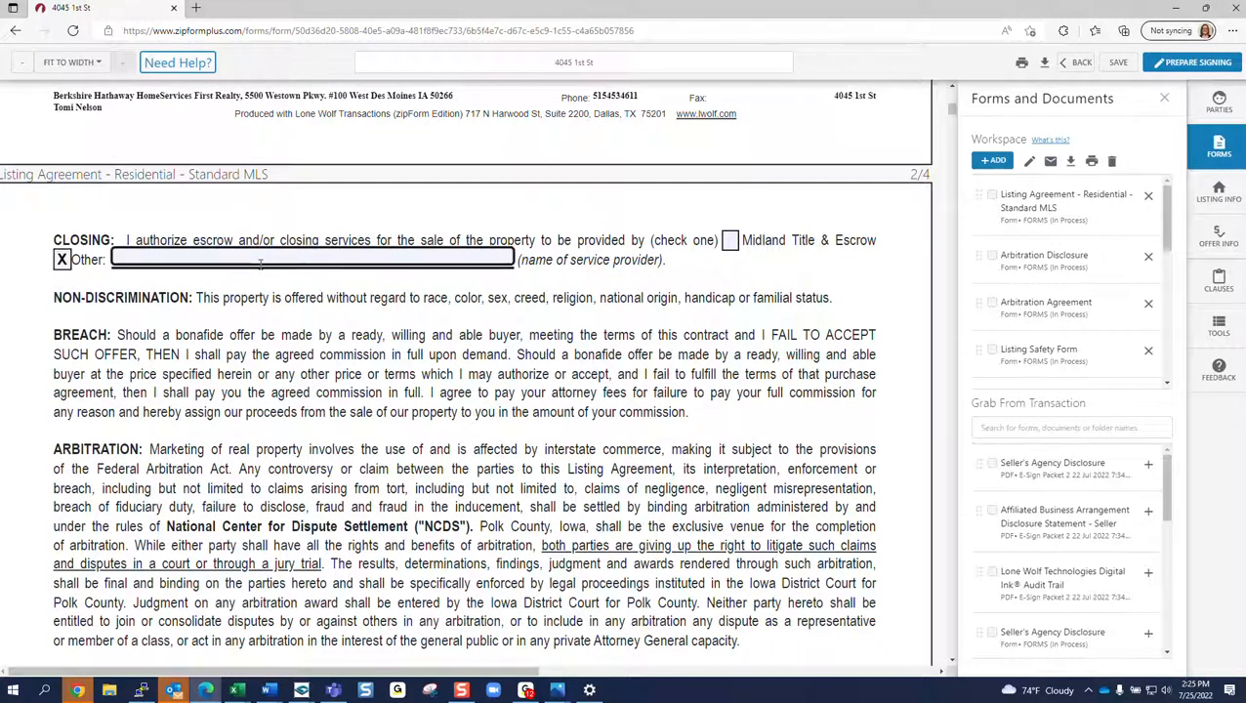
left_click(730, 240)
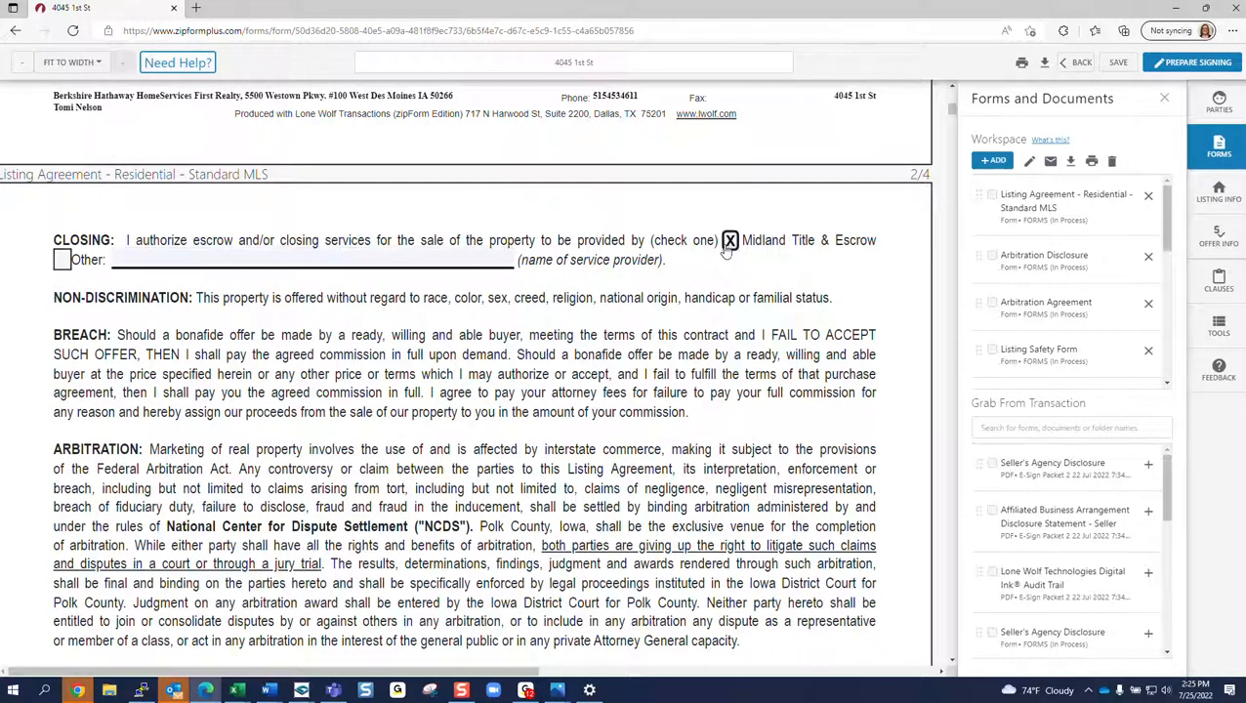
Step: Look over the remaining forms, then exit the form editor with the changes saved
scroll(209, 392, "down", 20)
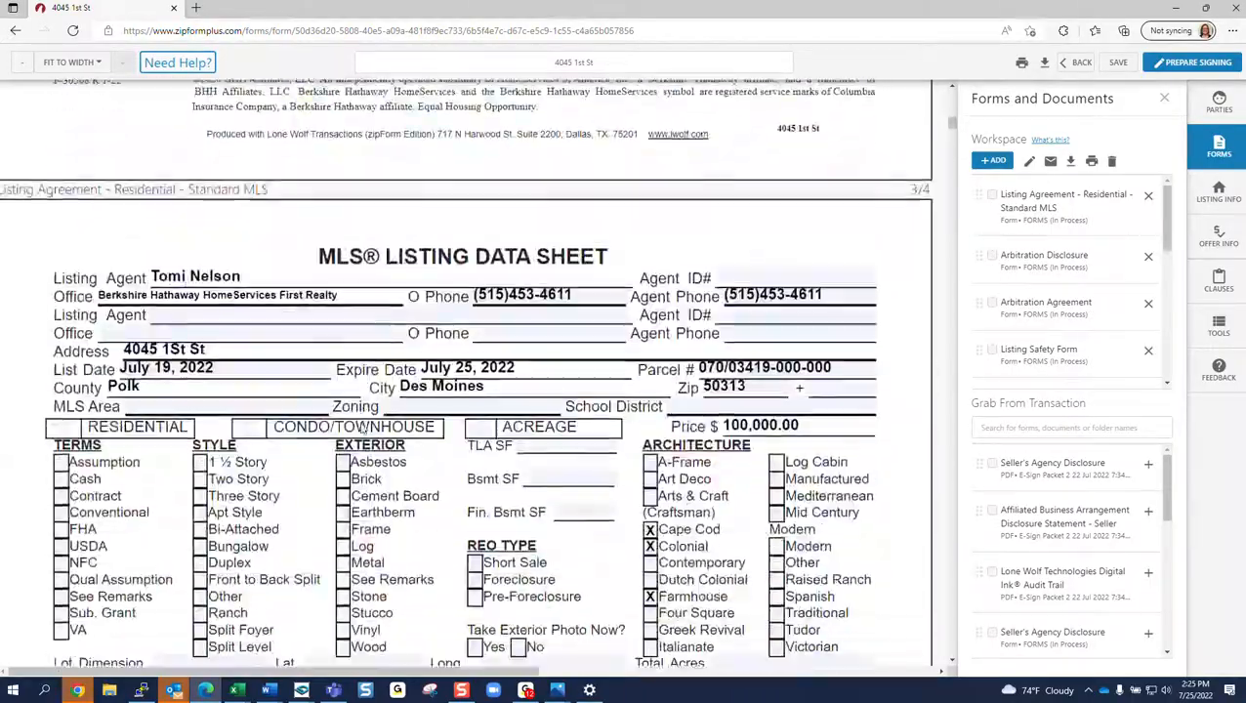
scroll(361, 429, "up", 10)
scroll(361, 428, "down", 12)
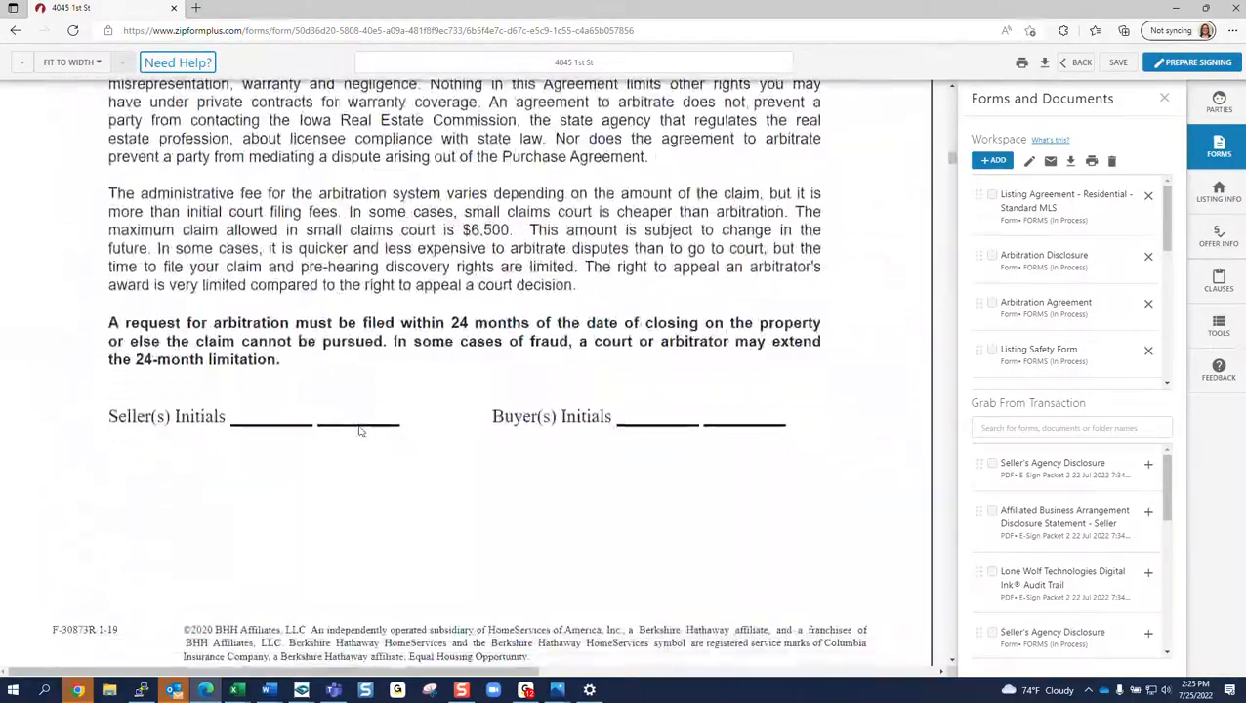
scroll(361, 423, "up", 15)
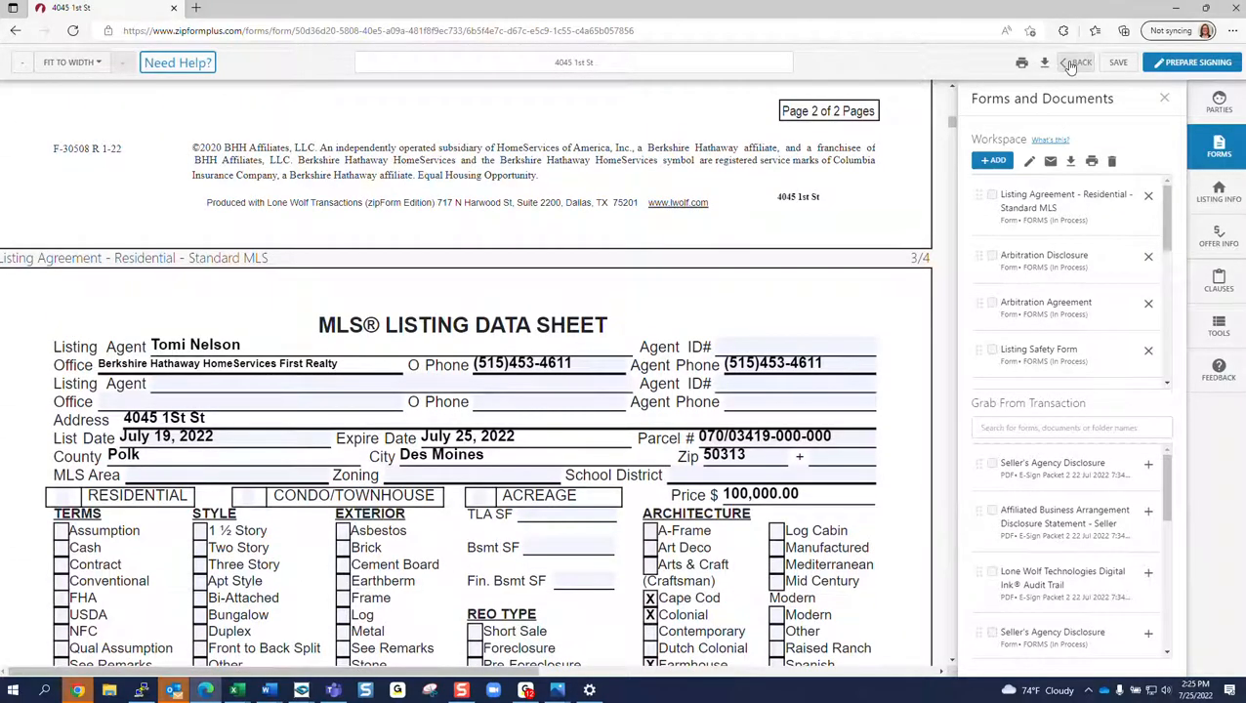
left_click(1072, 65)
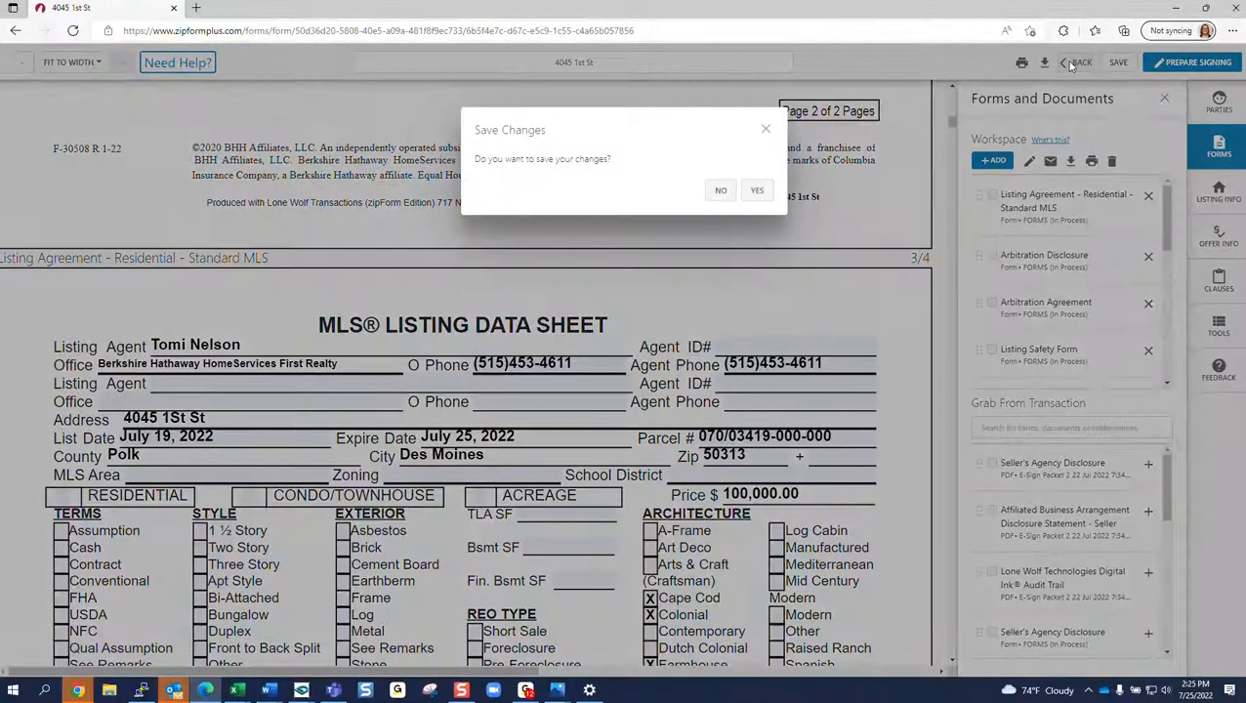
left_click(768, 198)
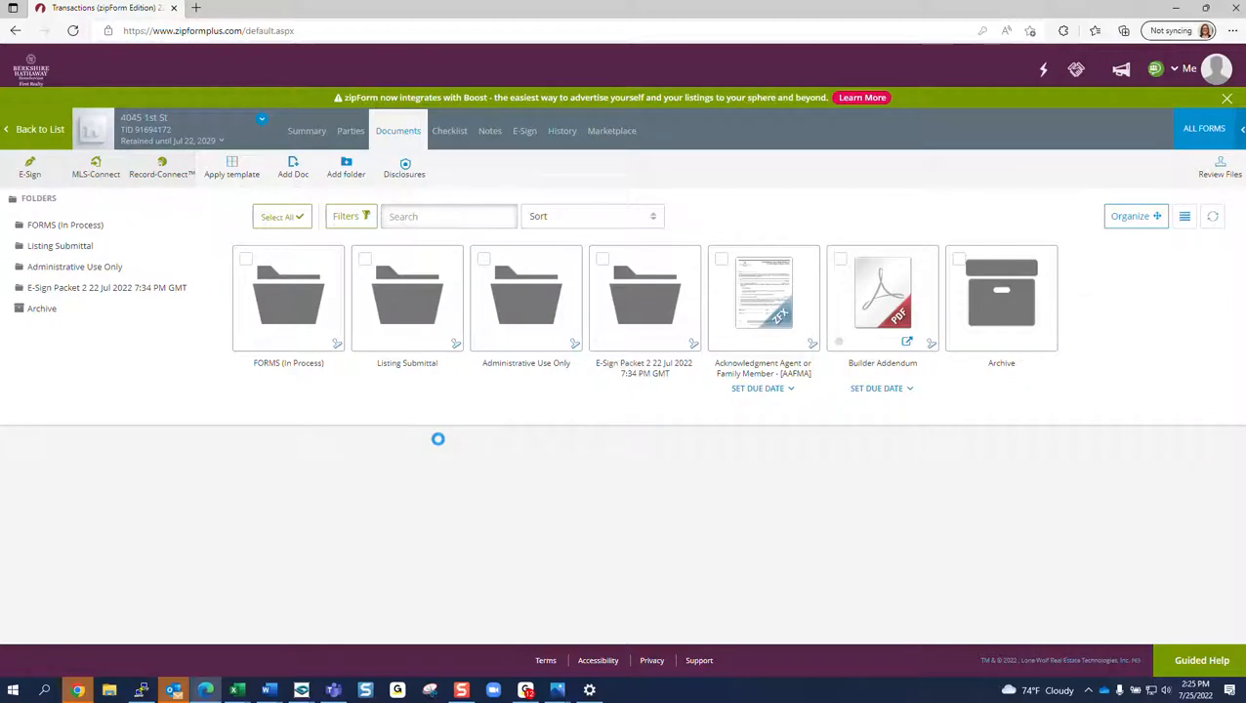
Step: Move the Acknowledgment Agent or Family Member form and the Builder Addendum into the FORMS (In Process) folder
left_click(720, 262)
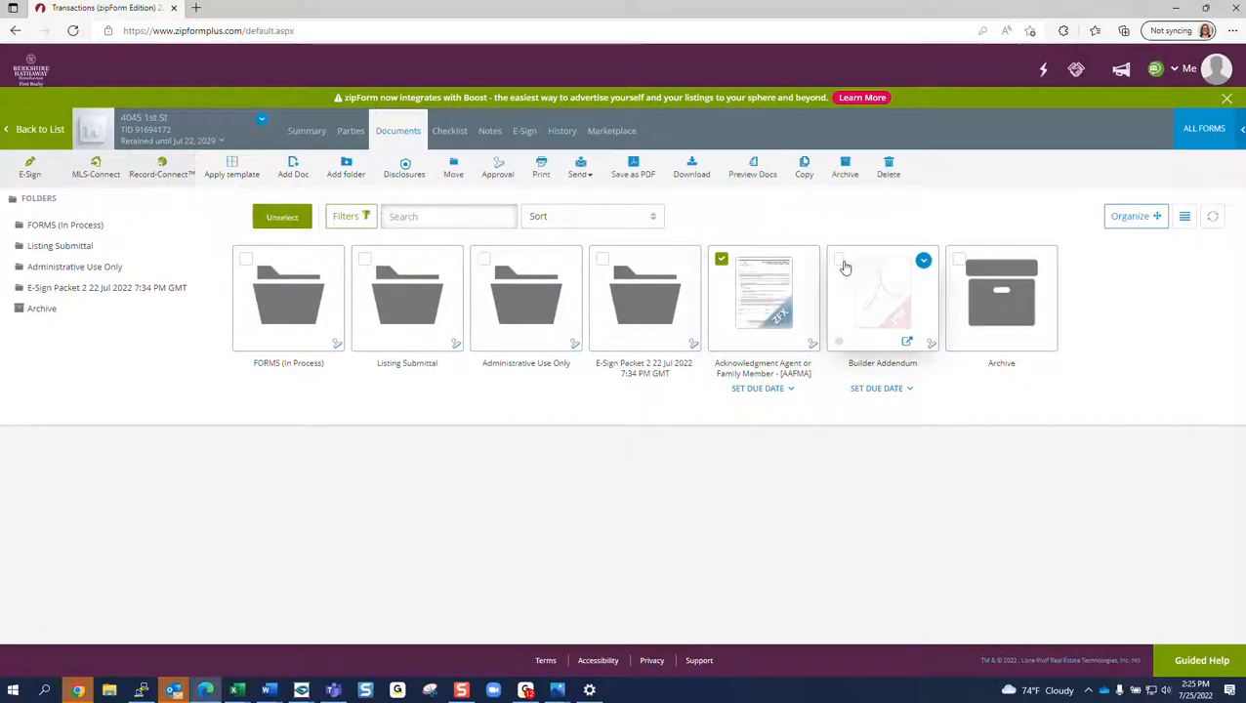
left_click(840, 262)
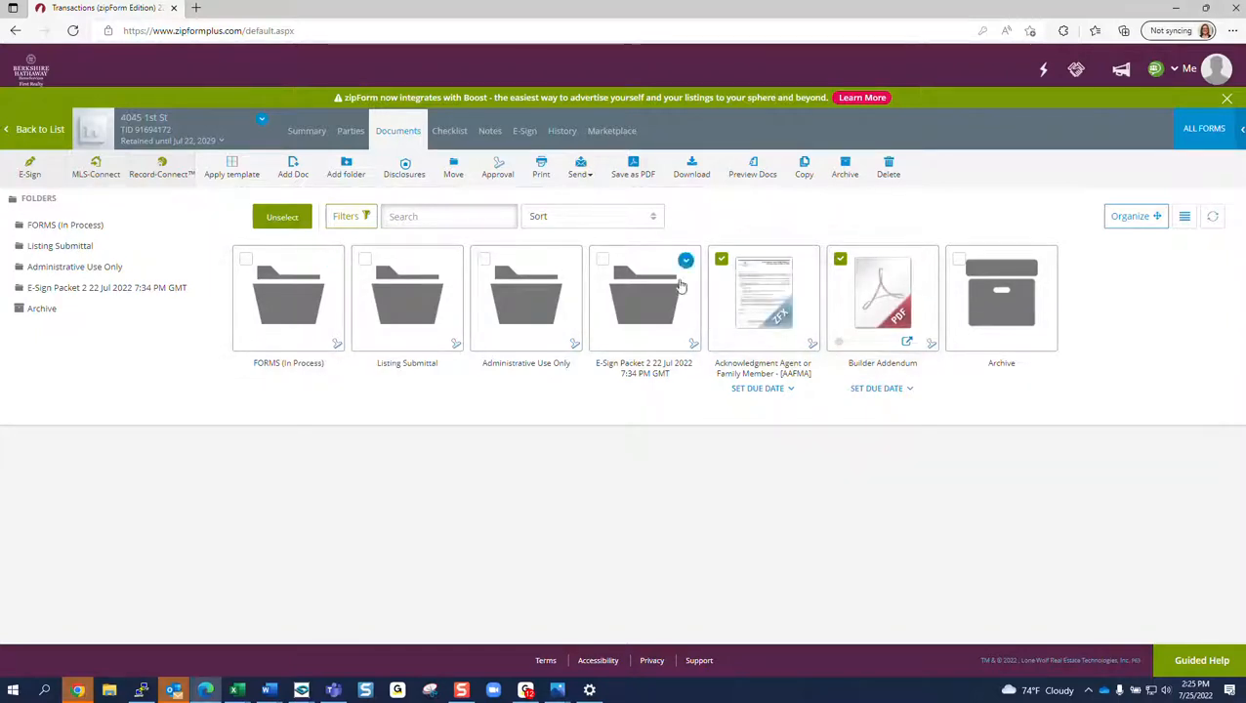
left_click(466, 173)
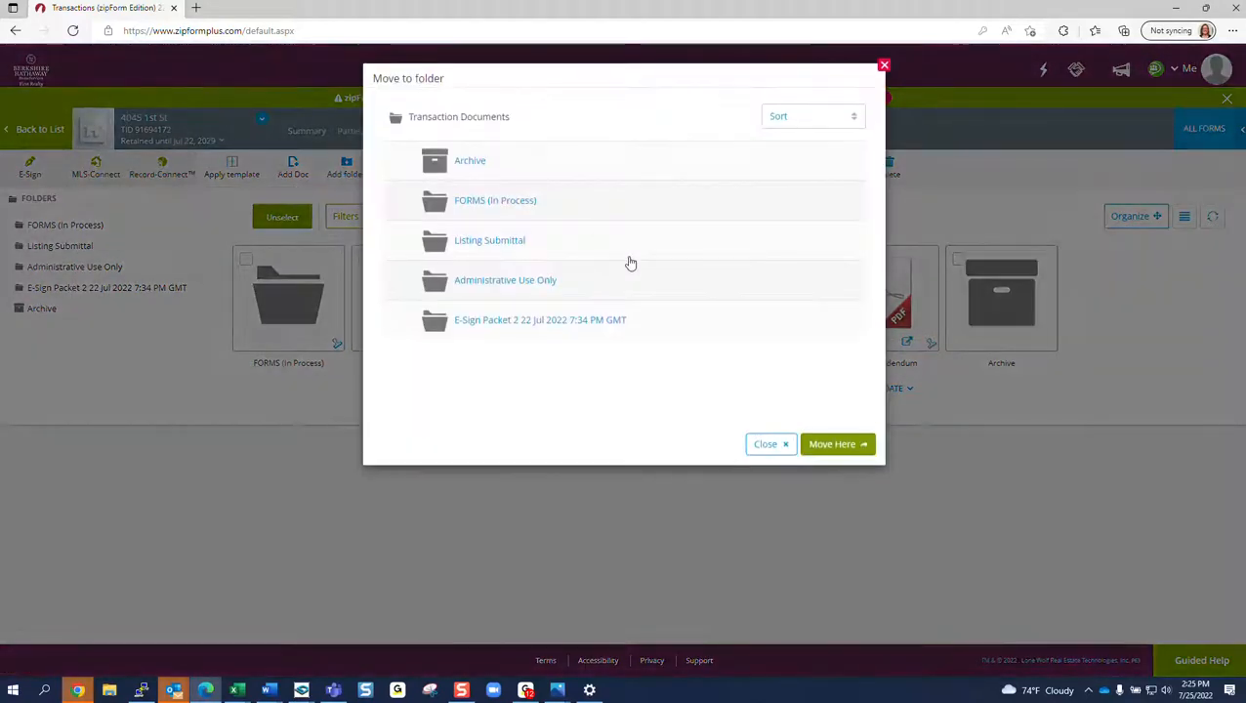
left_click(481, 203)
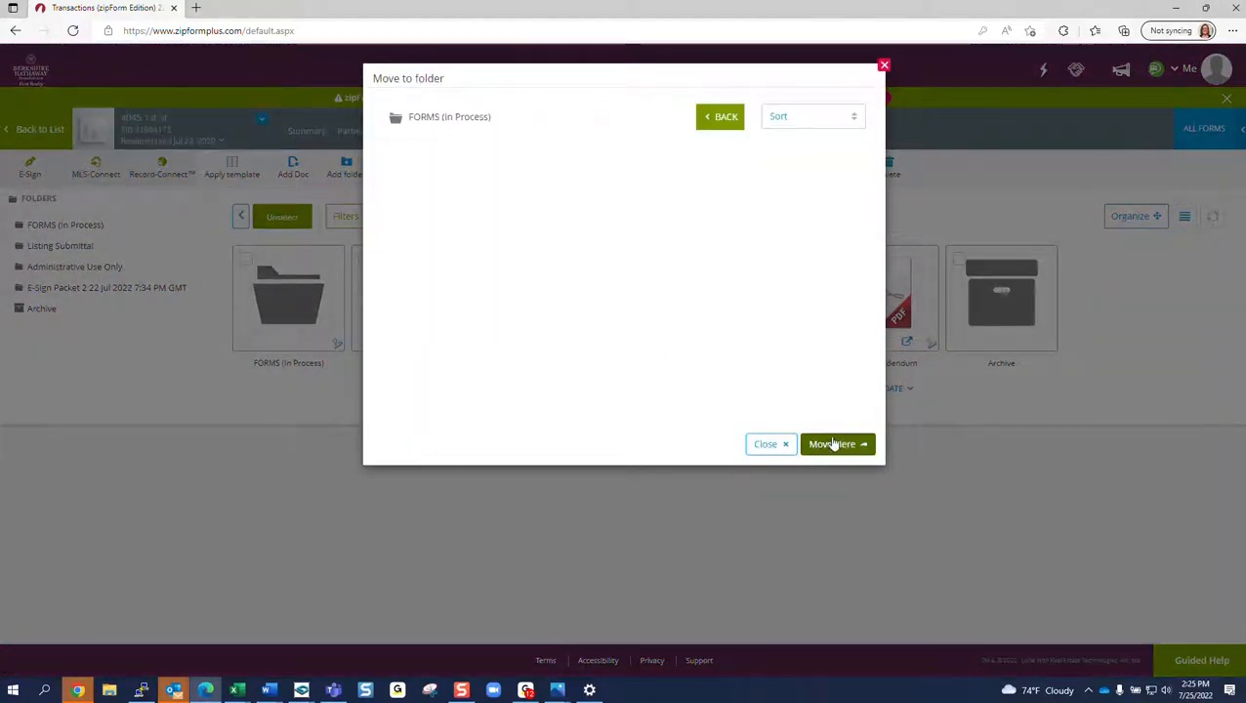
left_click(807, 442)
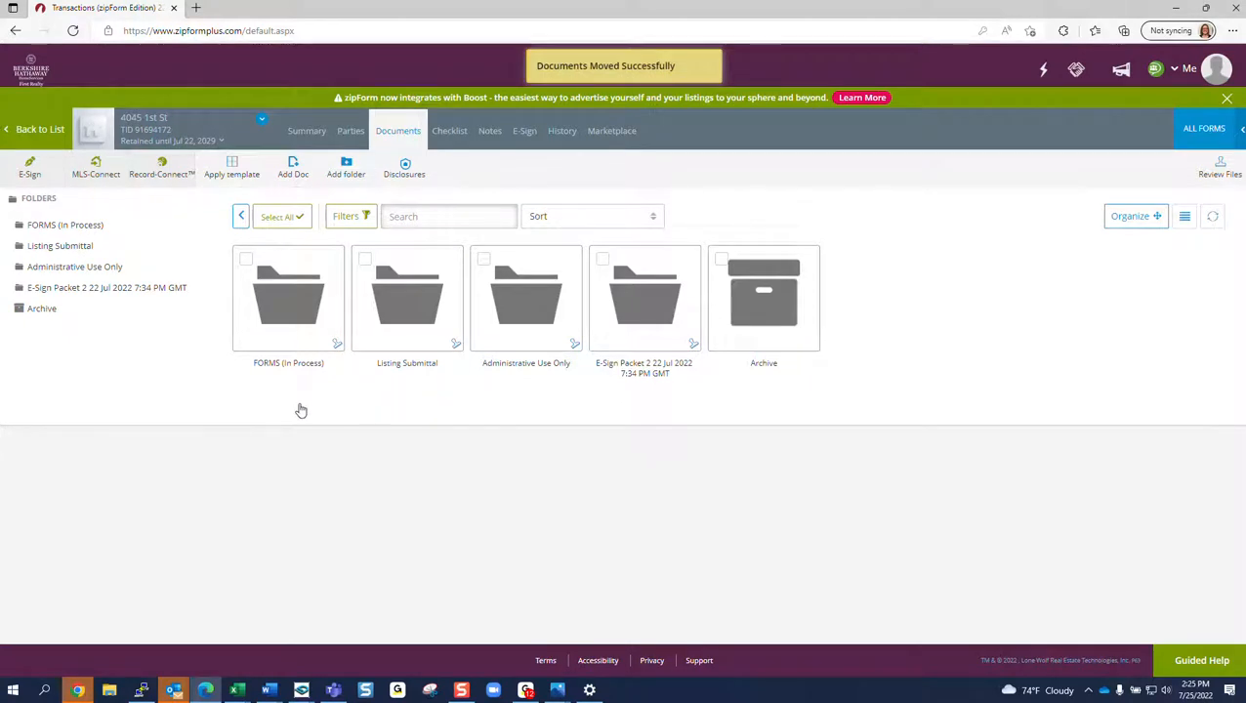
Step: Search the FORMS (In Process) folder for "estimate" and open the Estimate of Proceeds in Form Editor Classic
left_click(280, 311)
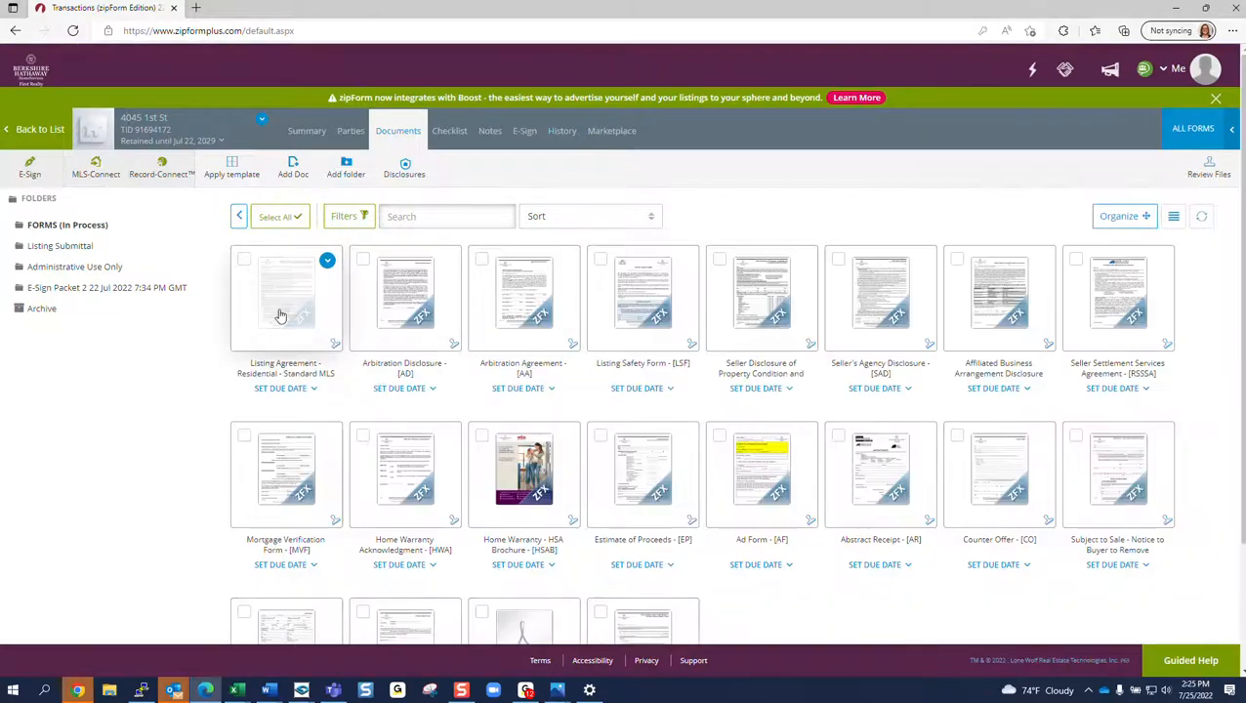
left_click(397, 217)
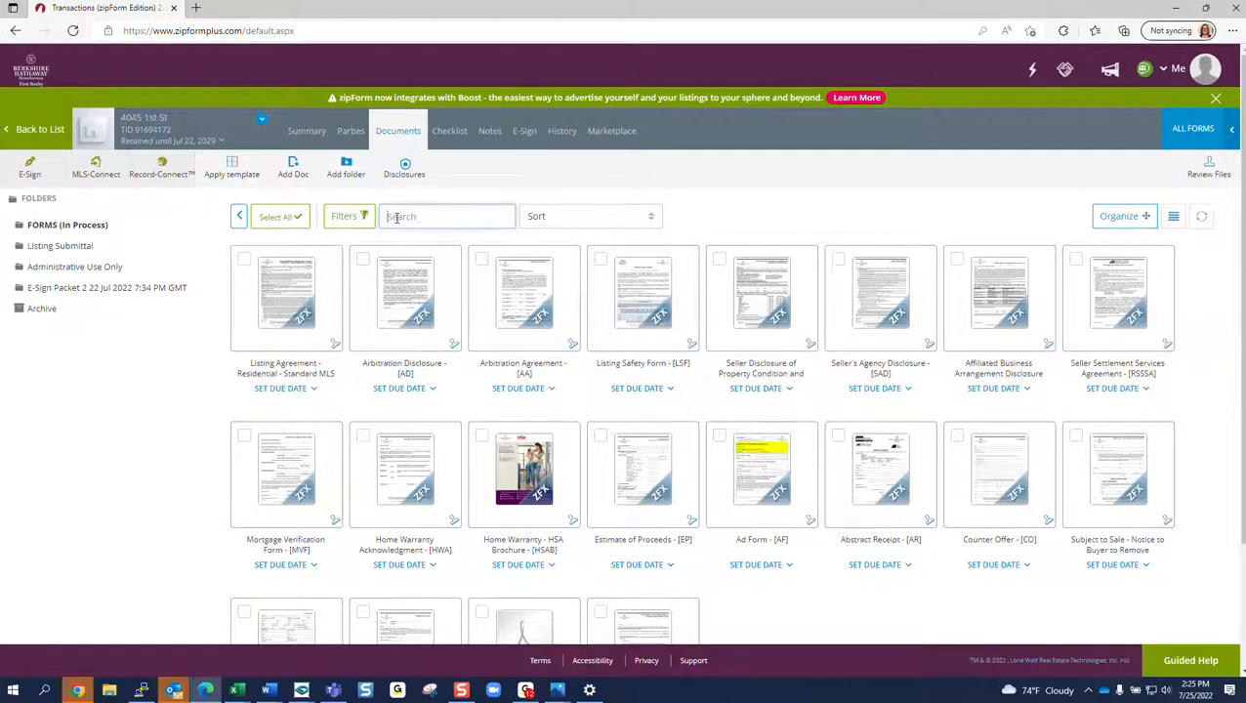
type("estimate")
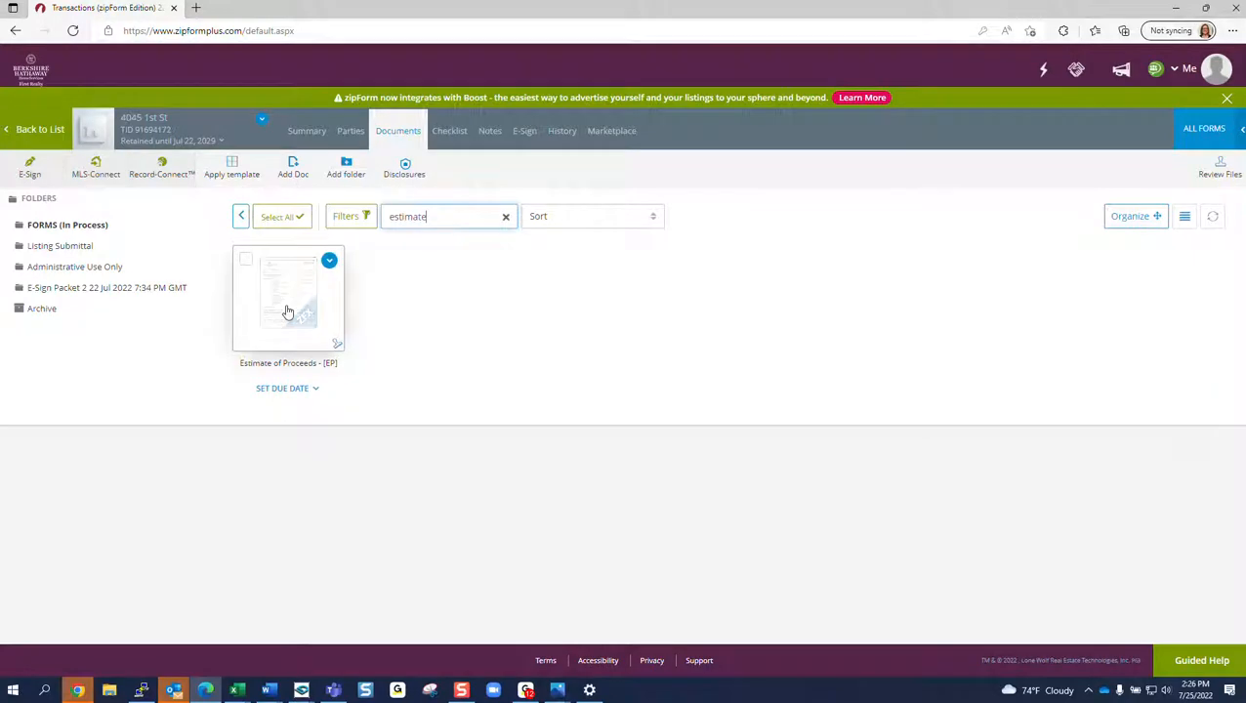
left_click(288, 293)
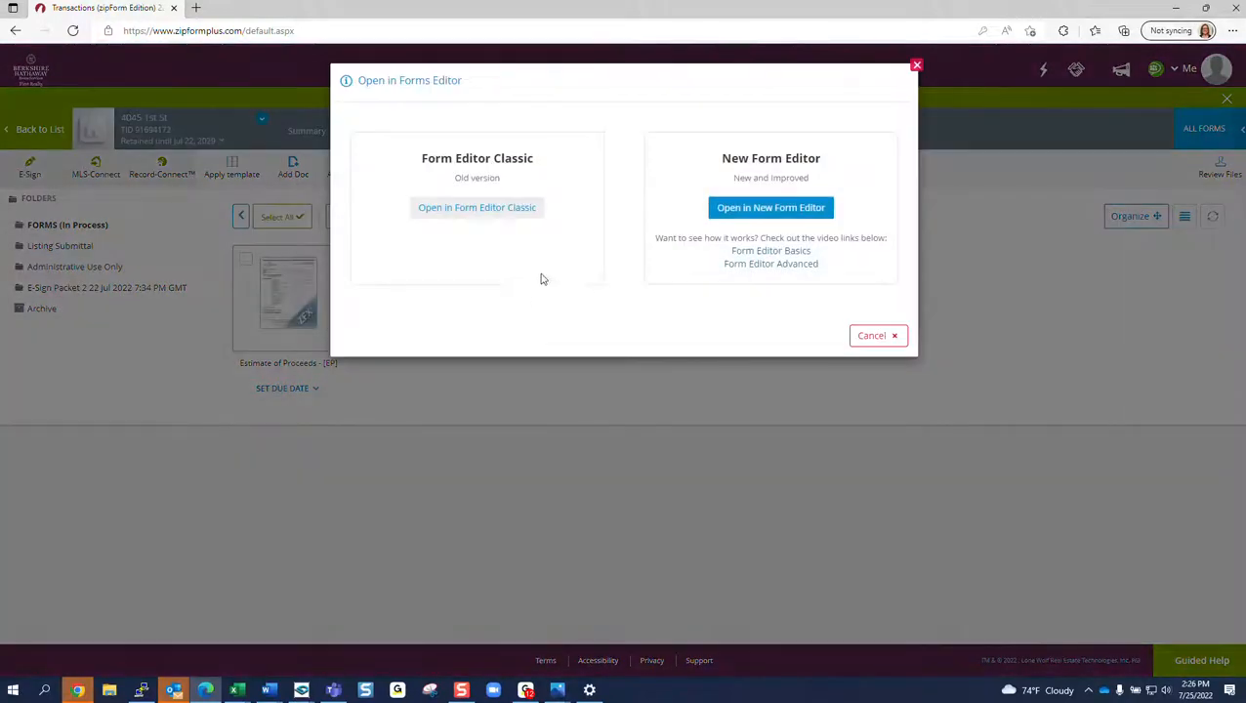
left_click(462, 211)
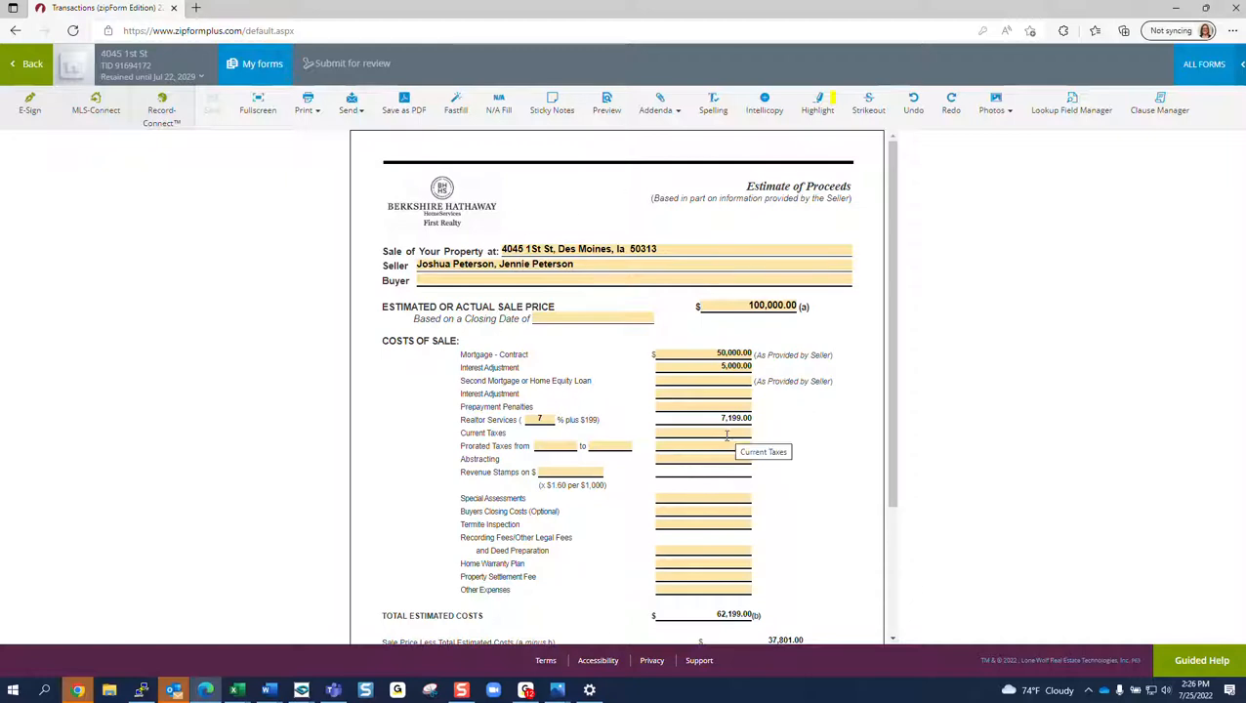
Step: Enter 10,000.00 for Special Assessments on the Estimate of Proceeds, check the totals, and return to the transaction's documents
left_click(712, 499)
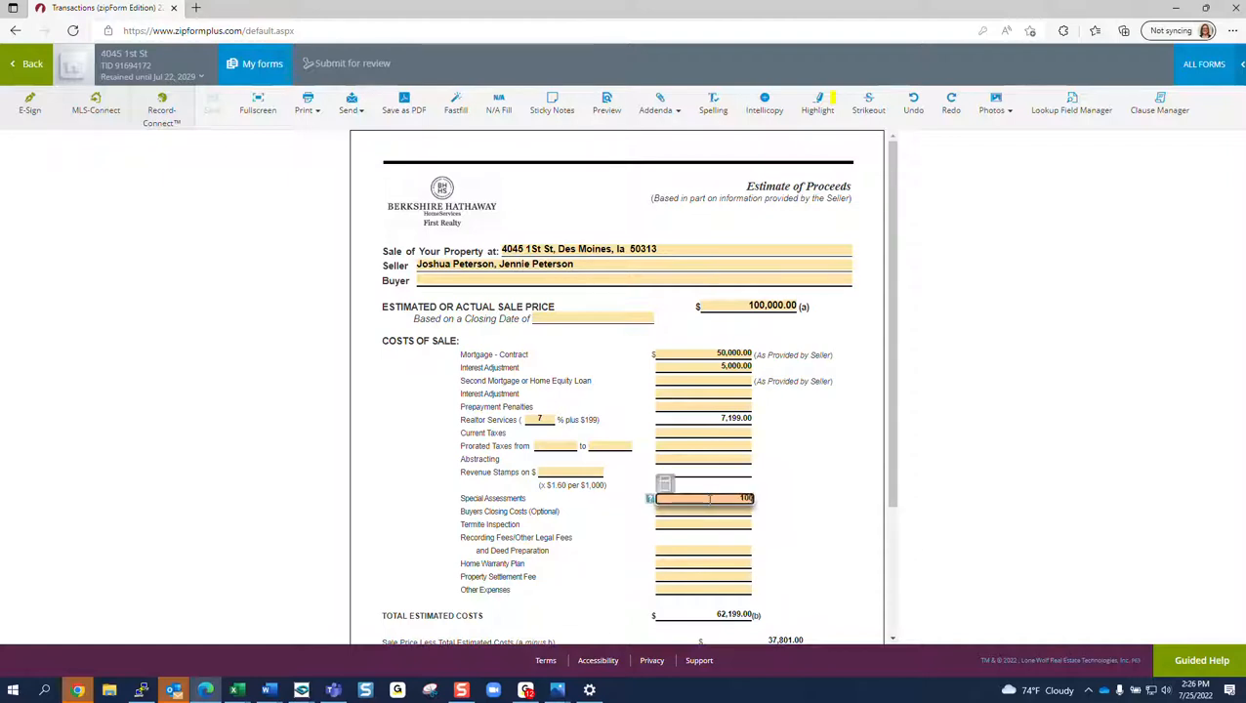
key("Tab")
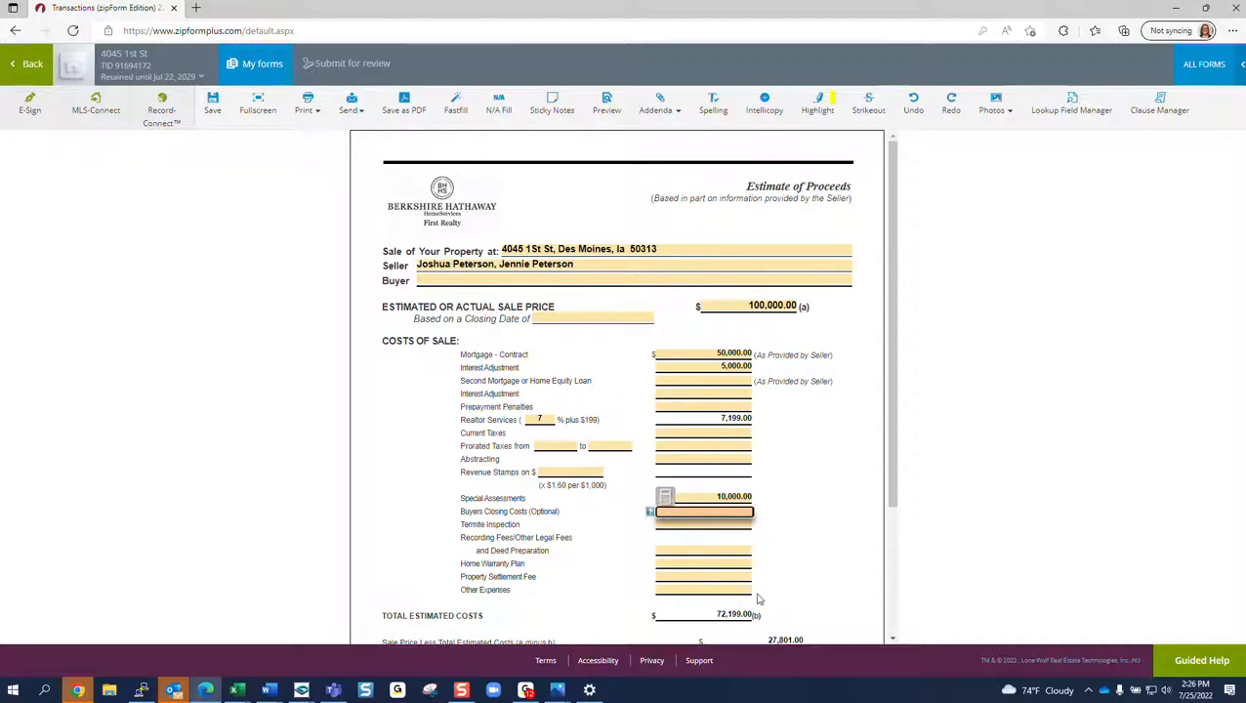
scroll(769, 512, "down", 3)
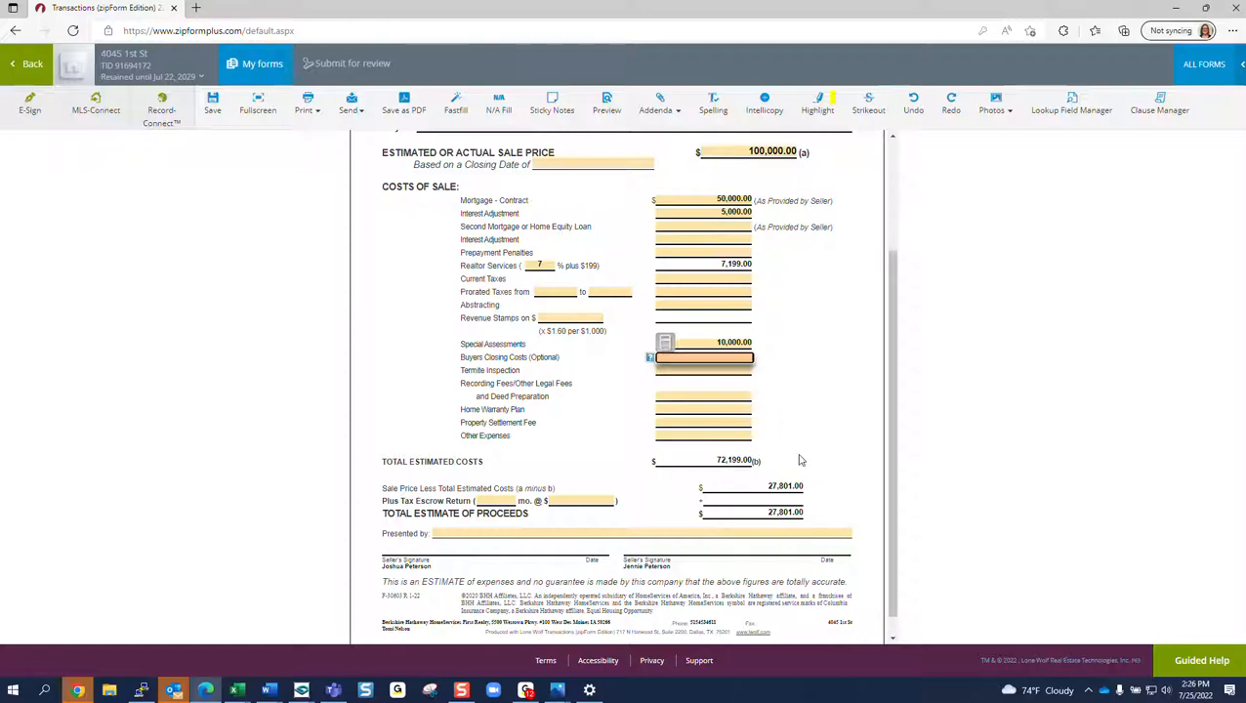
scroll(801, 457, "down", 1)
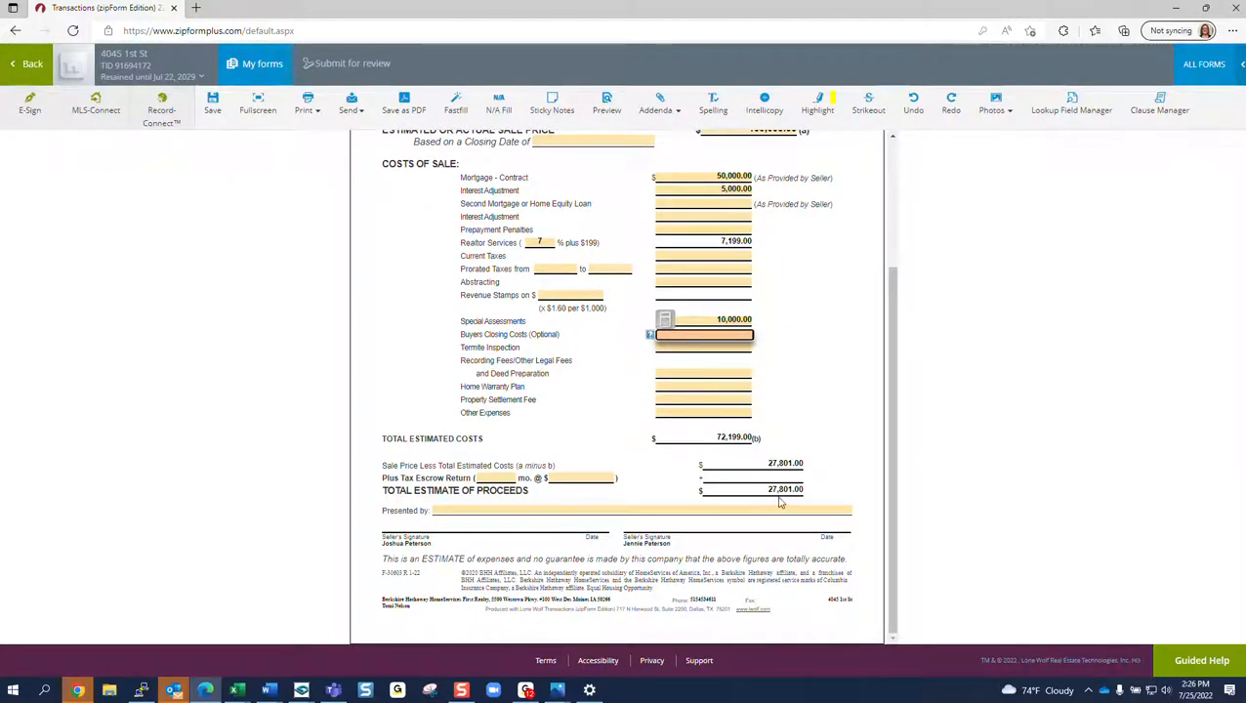
left_click(35, 68)
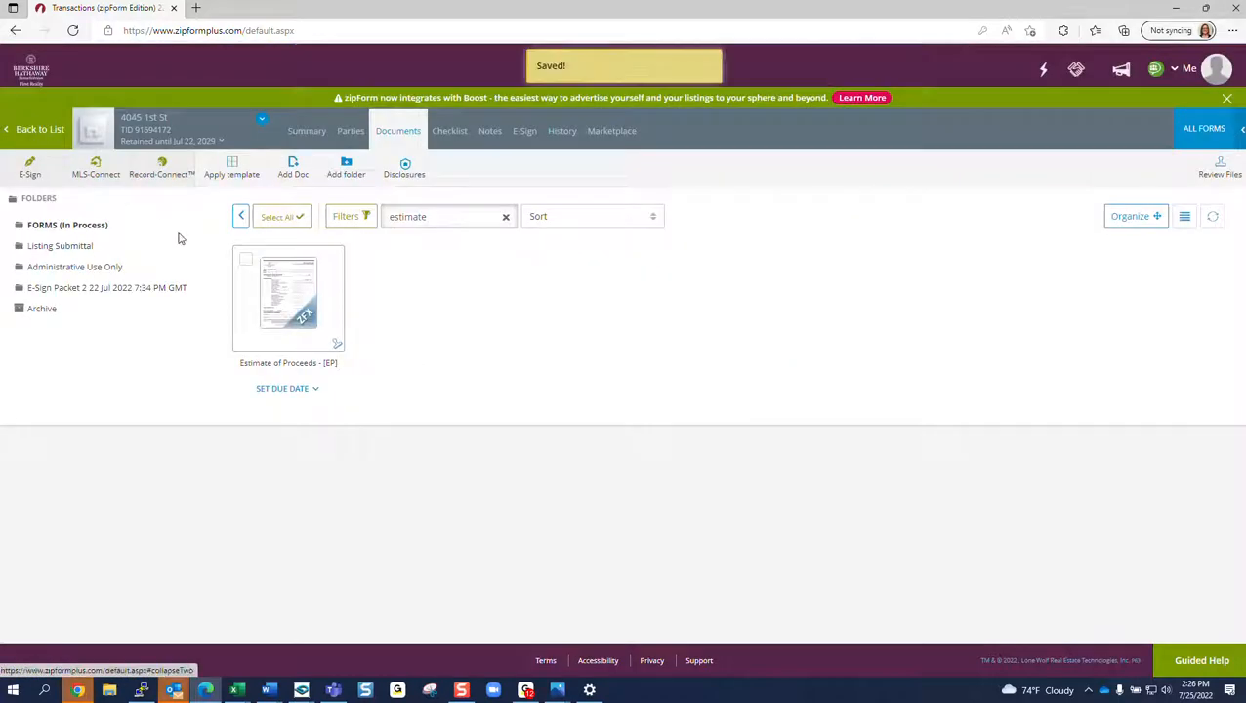
Step: Reopen the Estimate of Proceeds in the New Form Editor and display it from the workspace forms
left_click(289, 314)
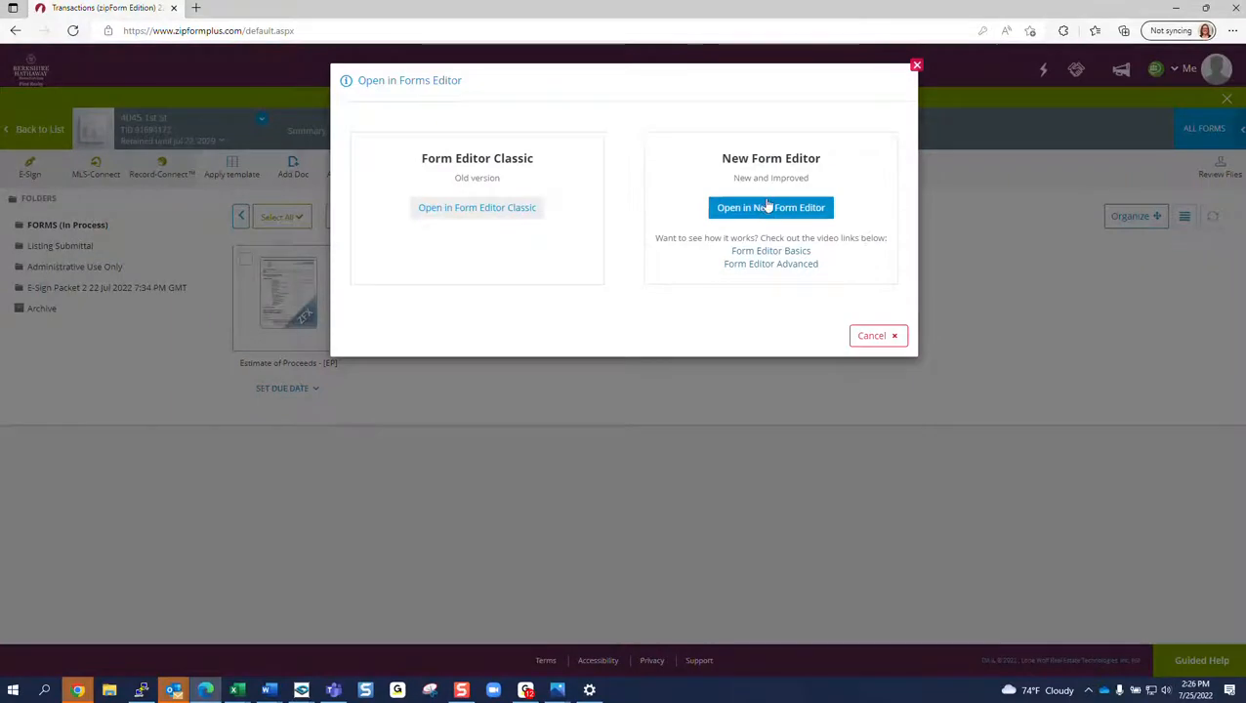
left_click(769, 212)
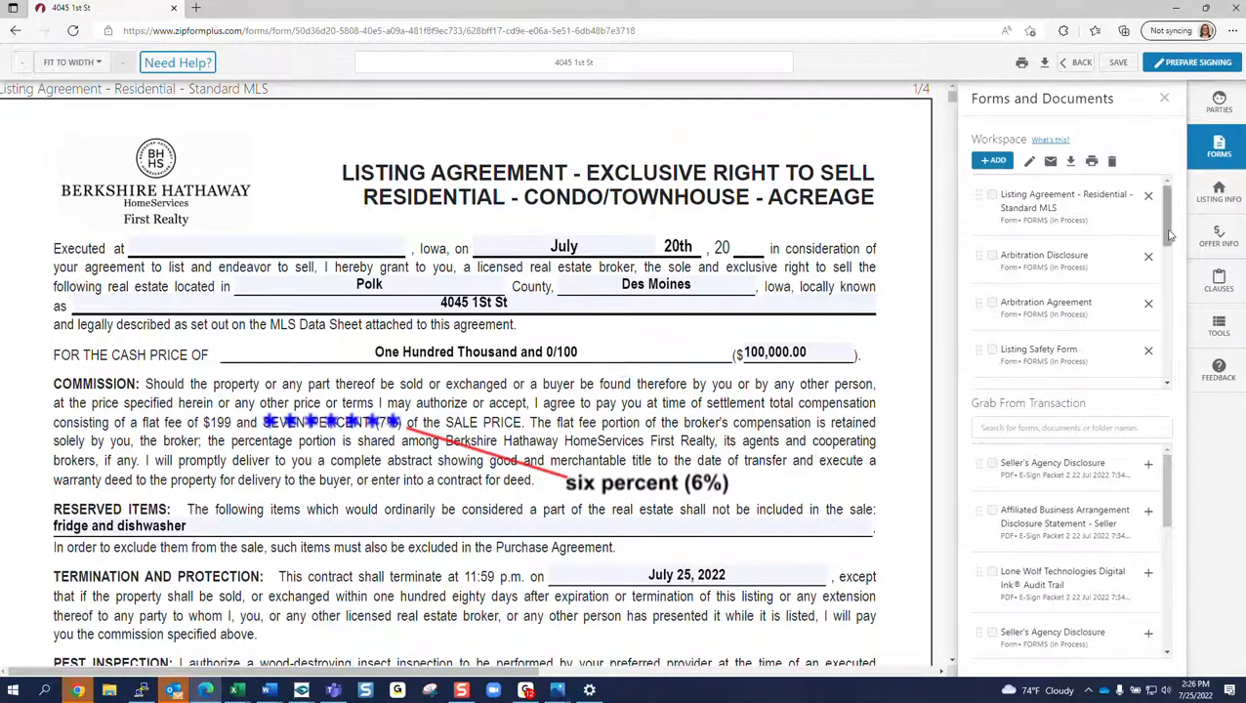
scroll(1169, 236, "down", 3)
left_click(1047, 330)
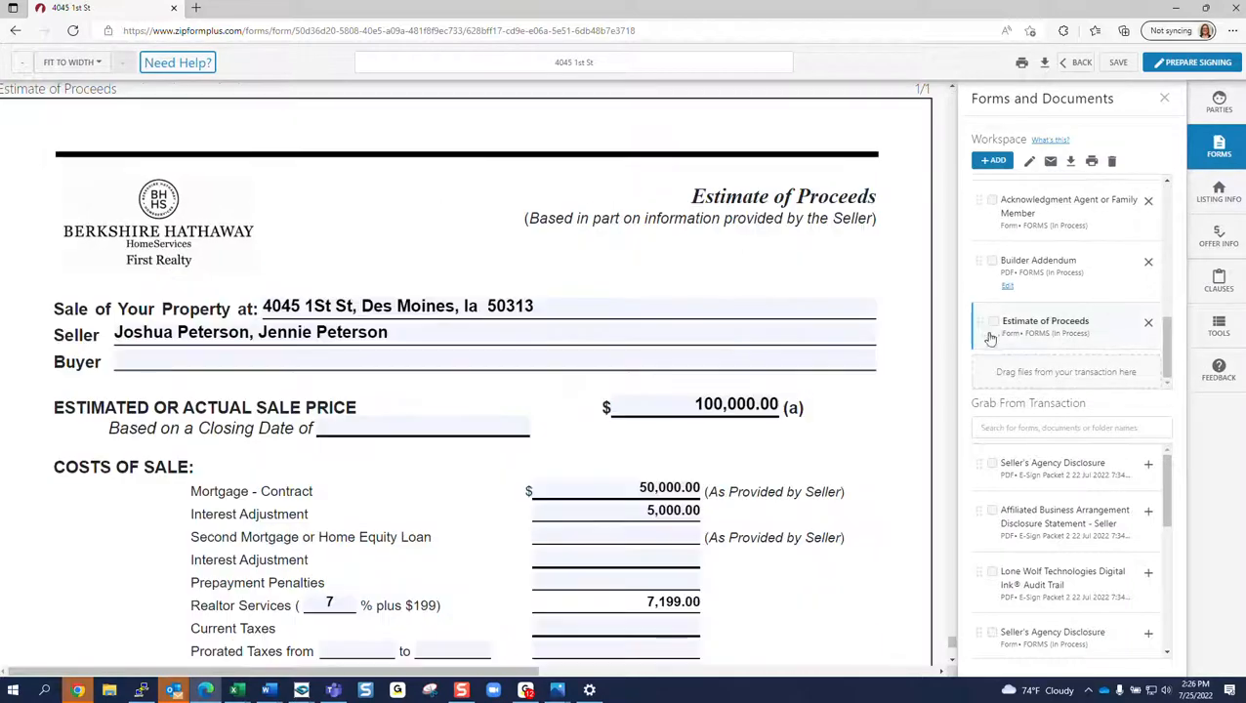
Step: Examine the costs of sale and calculated totals on the Estimate of Proceeds
scroll(461, 519, "down", 7)
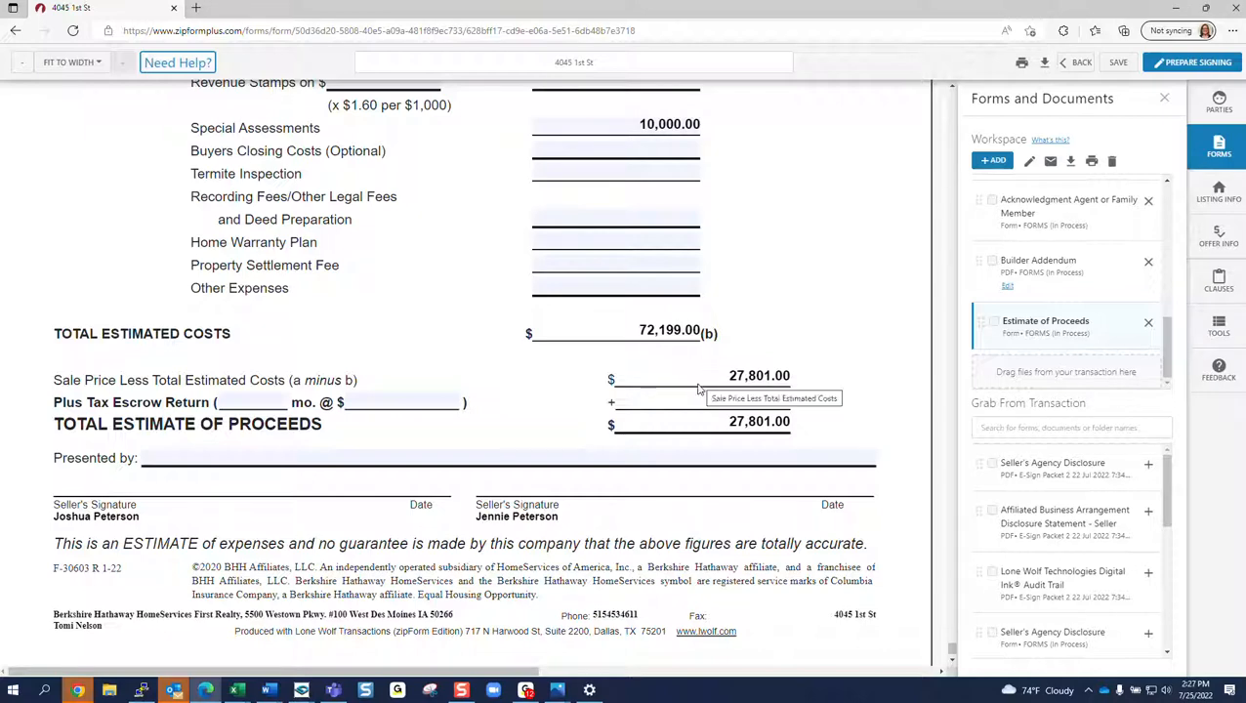
scroll(649, 196, "up", 5)
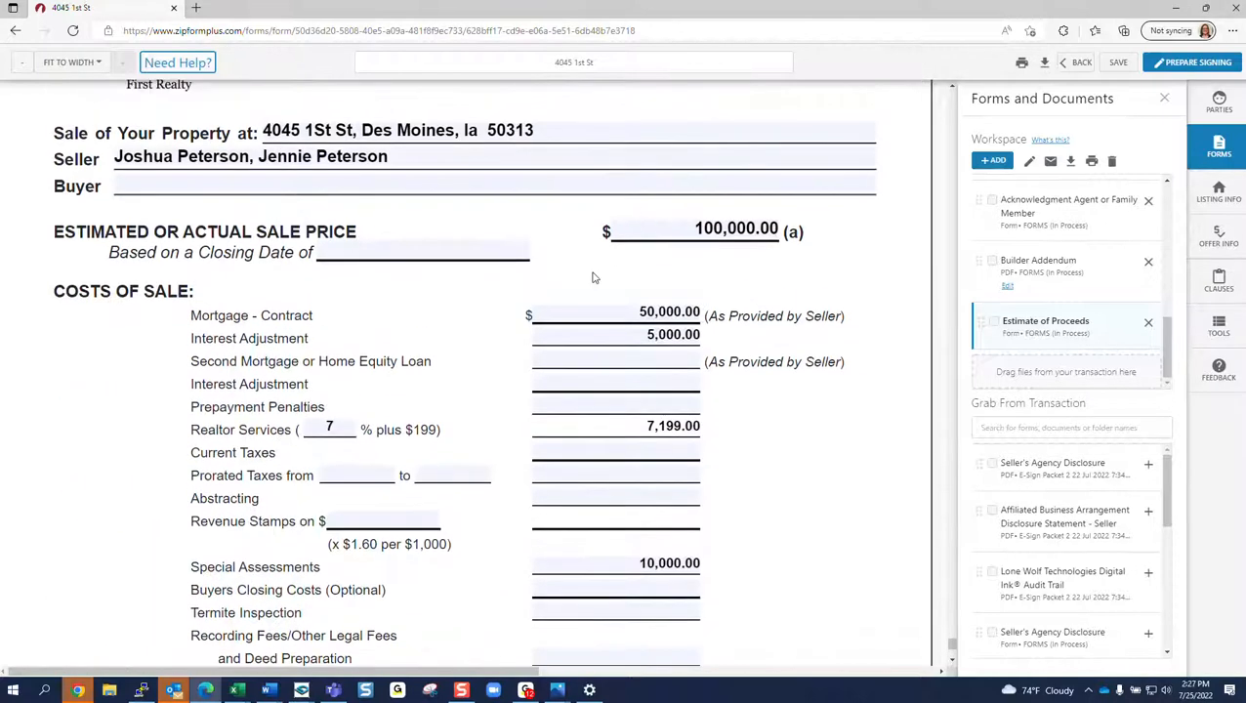
scroll(558, 330, "up", 3)
scroll(562, 335, "down", 1)
scroll(562, 335, "down", 4)
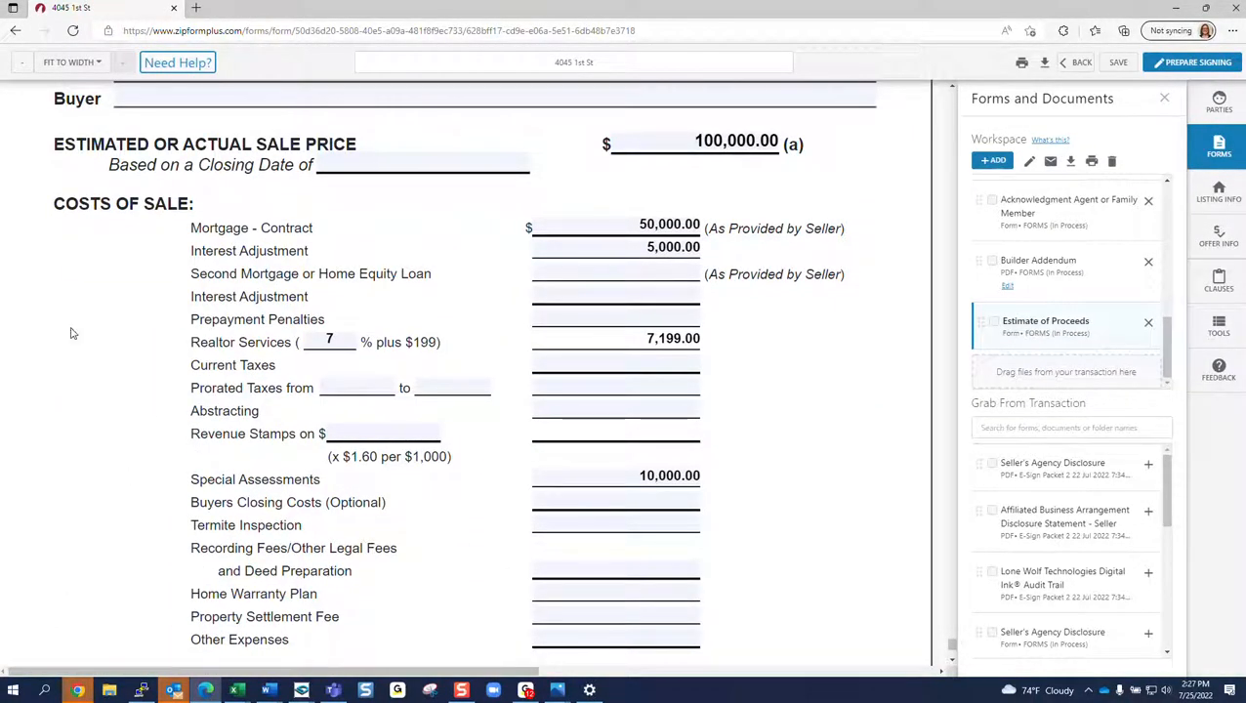
scroll(657, 384, "down", 4)
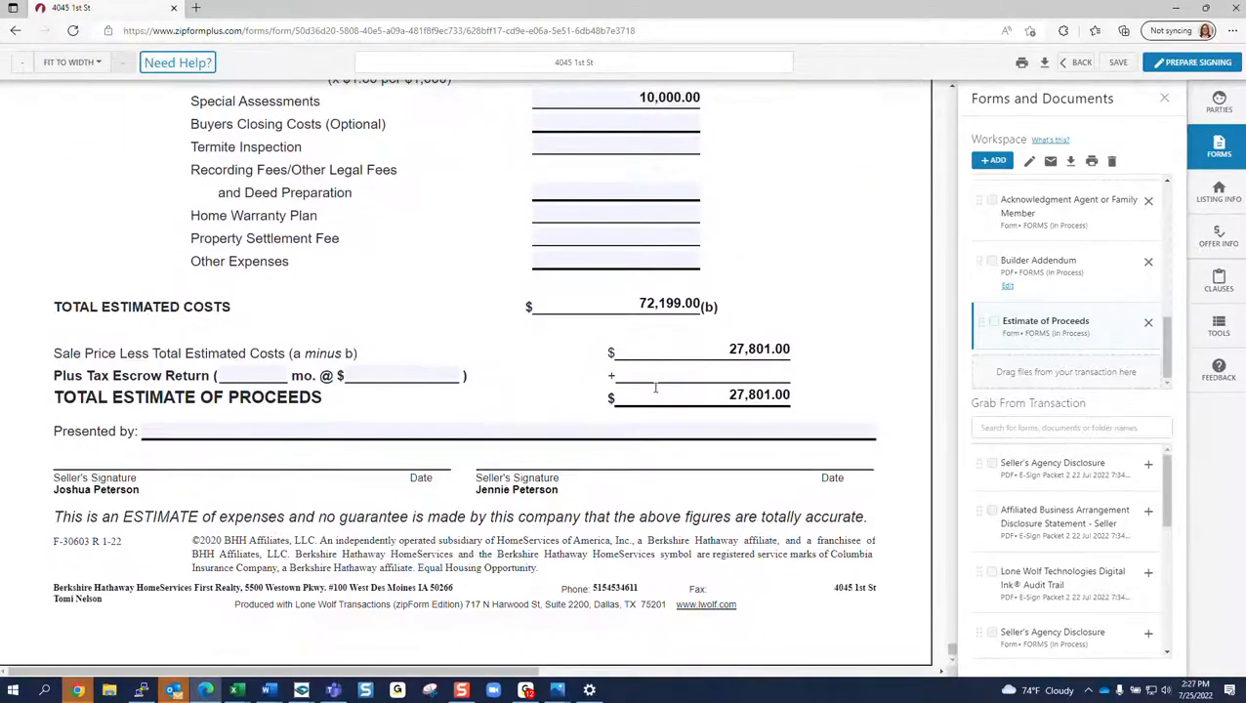
scroll(655, 393, "up", 15)
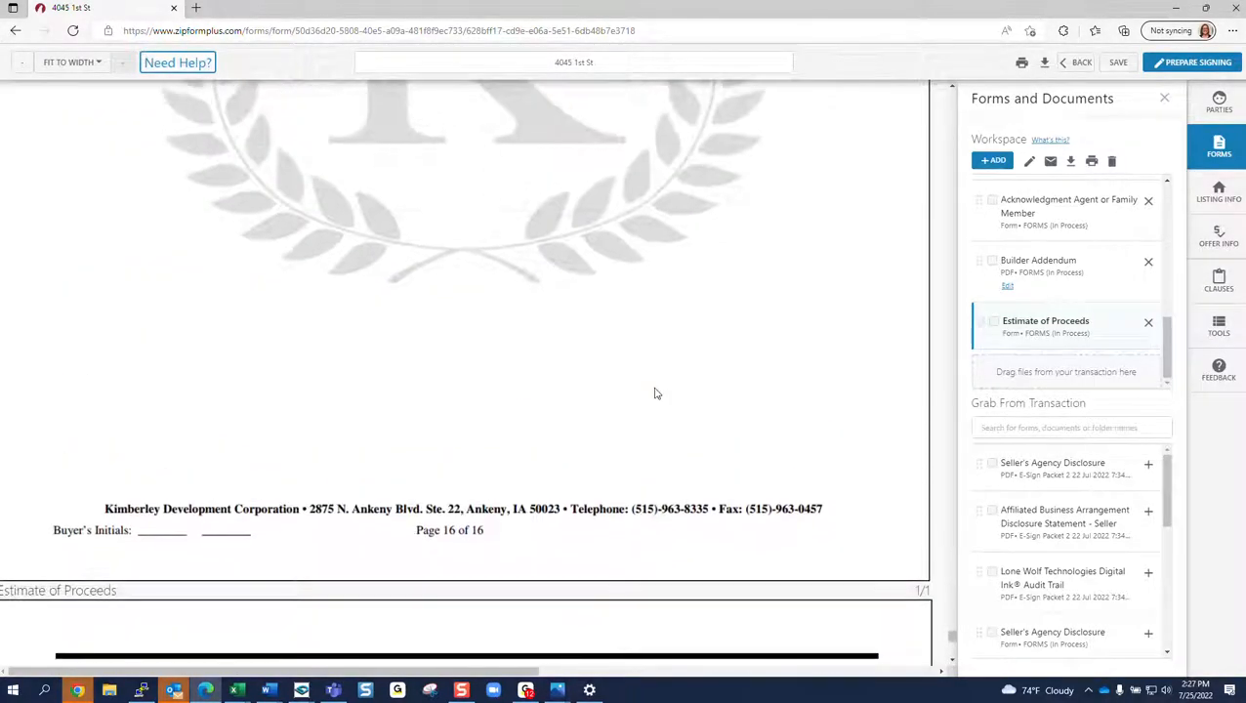
scroll(656, 393, "up", 5)
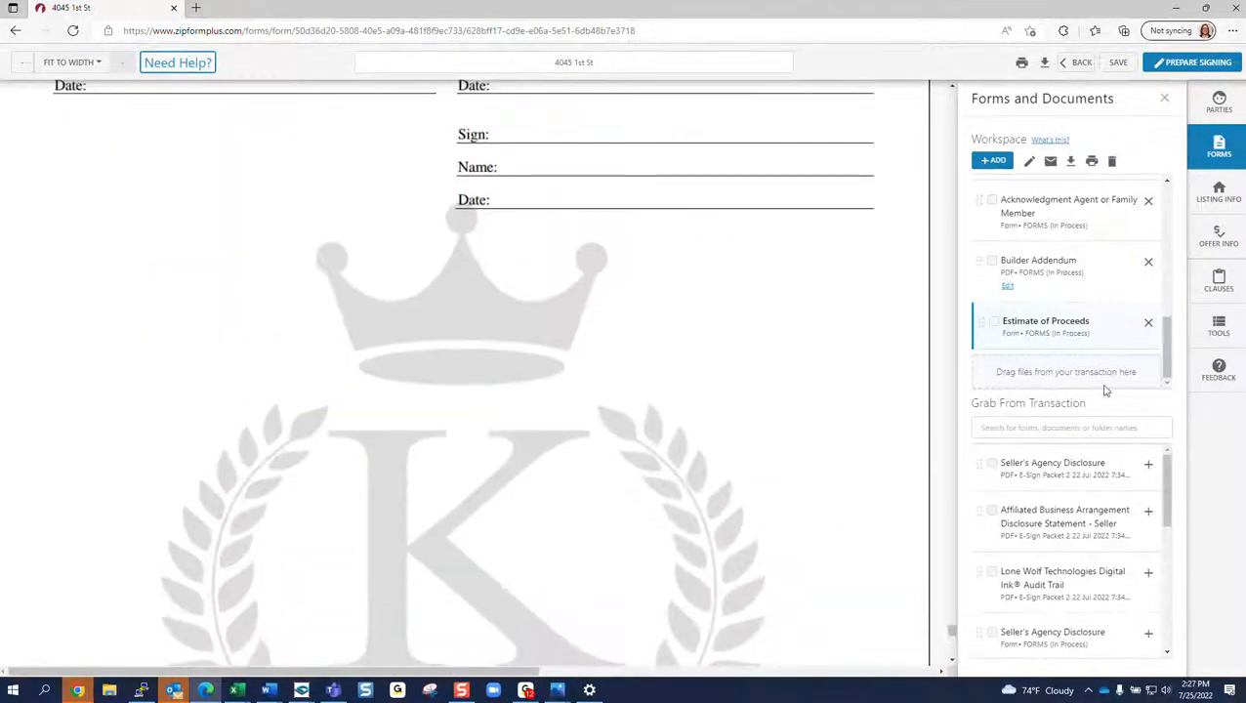
left_click(1217, 379)
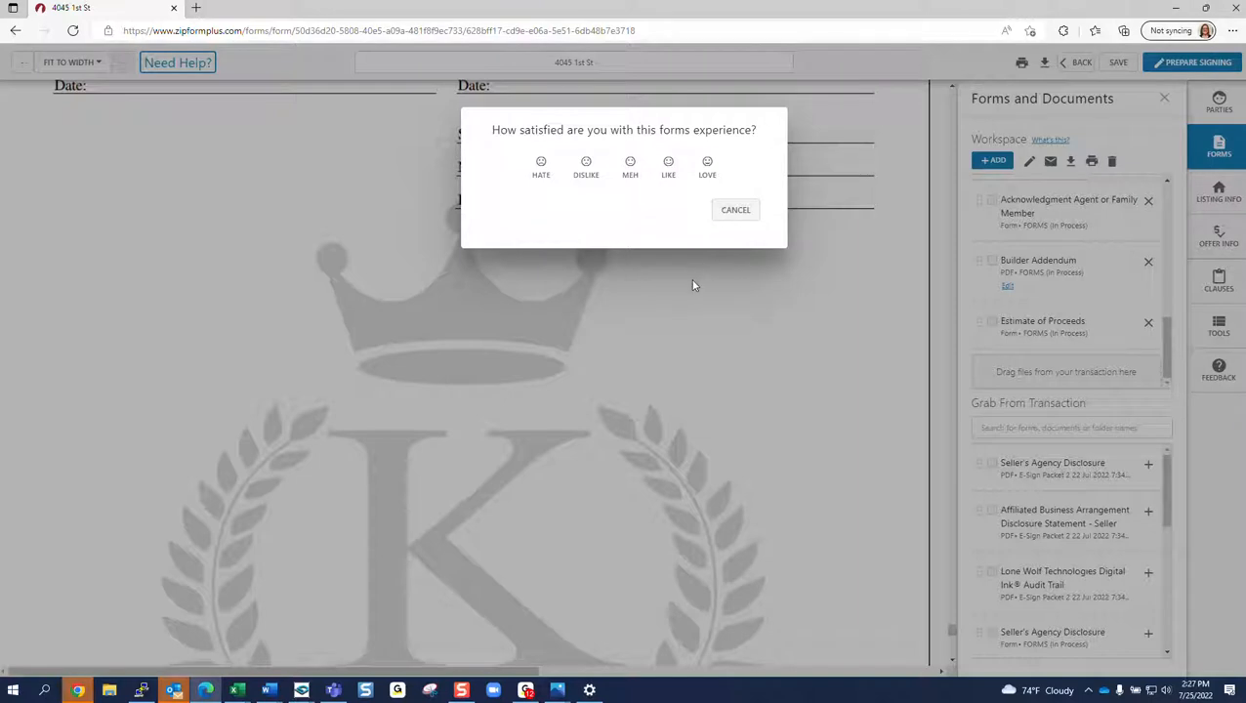
left_click(629, 167)
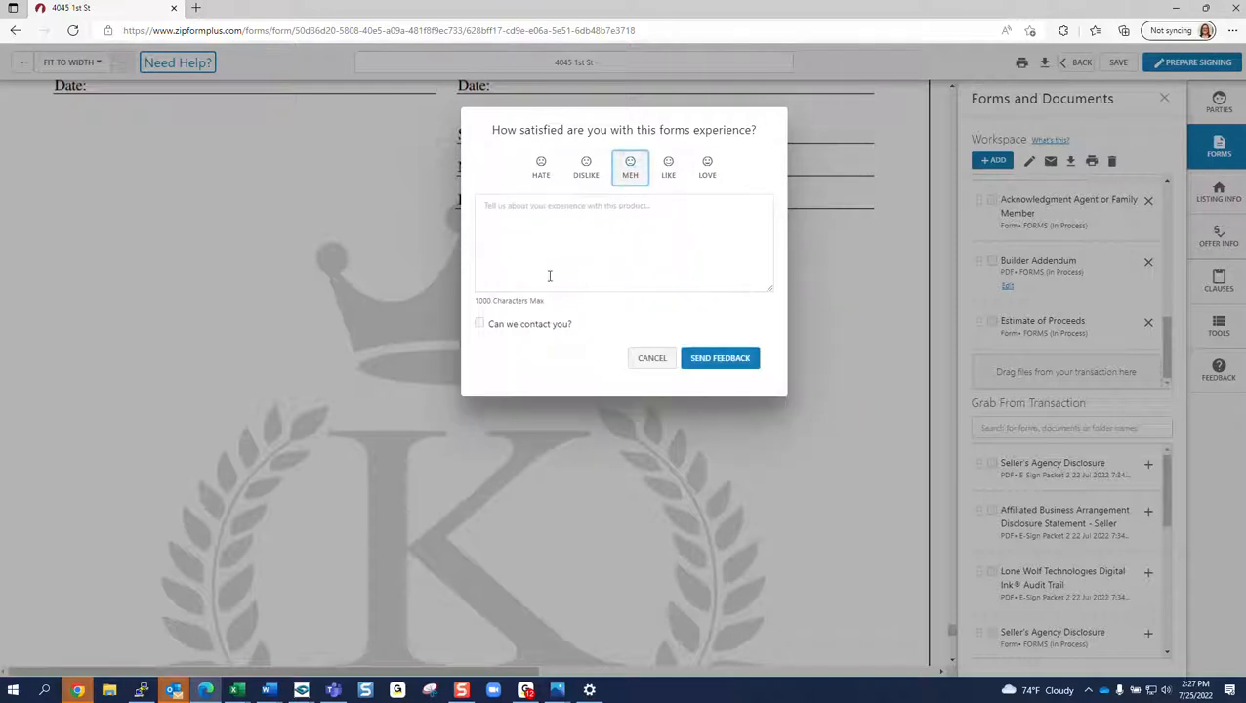
left_click(651, 362)
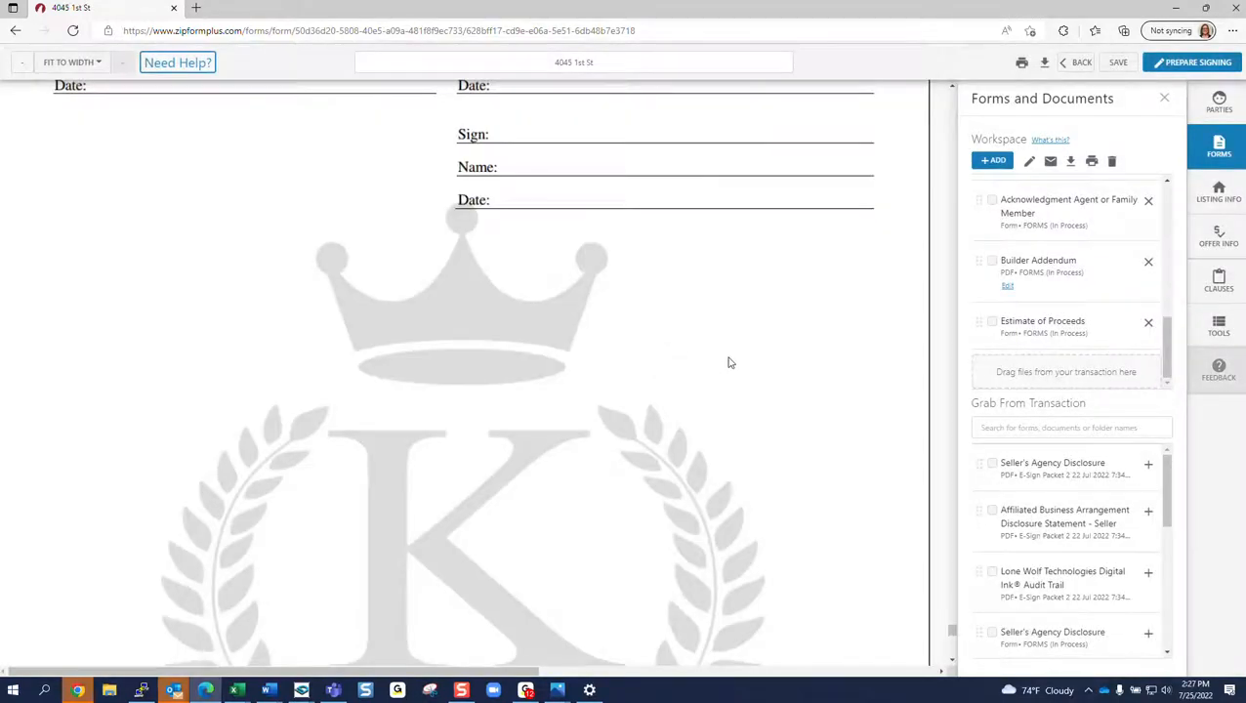